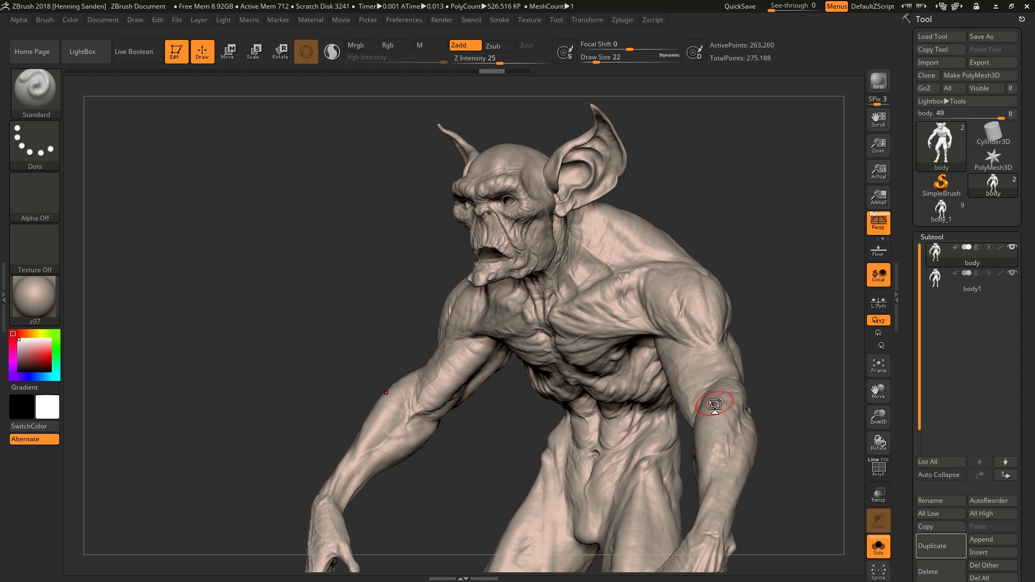
Inspect the detailed body's head, torso and arms, briefly showing its wireframe.
{"action": "mouse_move", "coordinate": [596, 275]}
{"action": "right_mouse_down", "text": "shift"}
{"action": "mouse_move", "coordinate": [616, 277]}
{"action": "mouse_move", "coordinate": [561, 256]}
{"action": "right_mouse_up", "text": "shift"}
{"action": "key", "text": "shift+f"}
{"action": "key", "text": "shift+f"}
{"action": "right_click_drag", "start_coordinate": [600, 339], "coordinate": [595, 331], "text": "alt"}
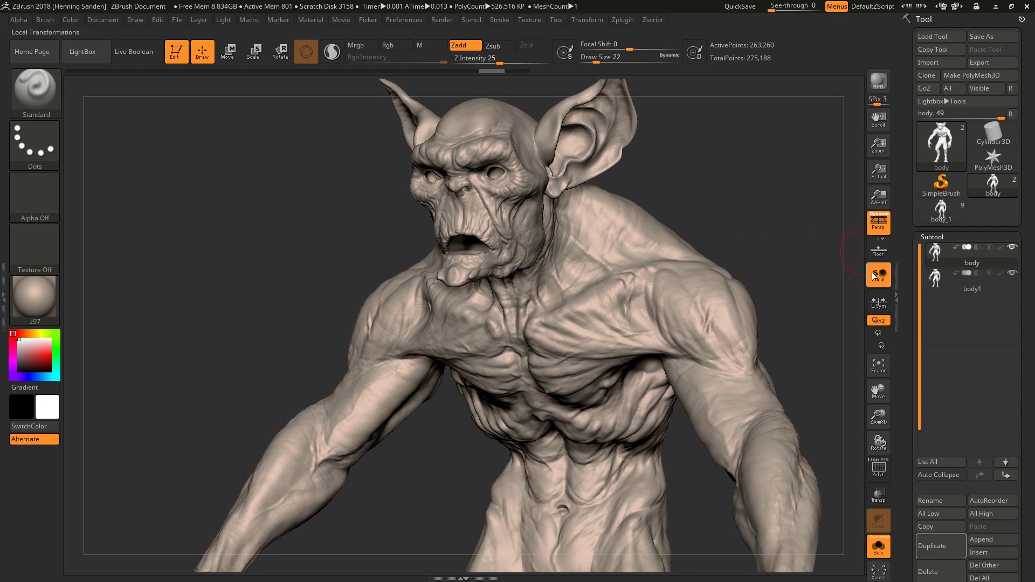
{"action": "right_click_drag", "start_coordinate": [684, 286], "coordinate": [670, 270], "text": "alt"}
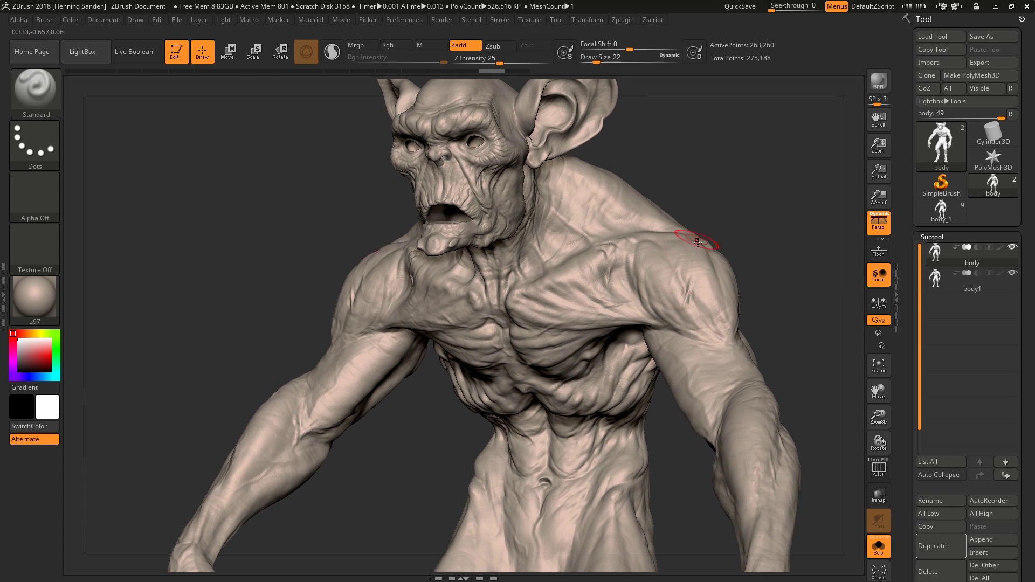
Compare the low-resolution body1 subtool with the detailed body subtool, with the wireframe shown.
{"action": "left_click", "coordinate": [971, 284]}
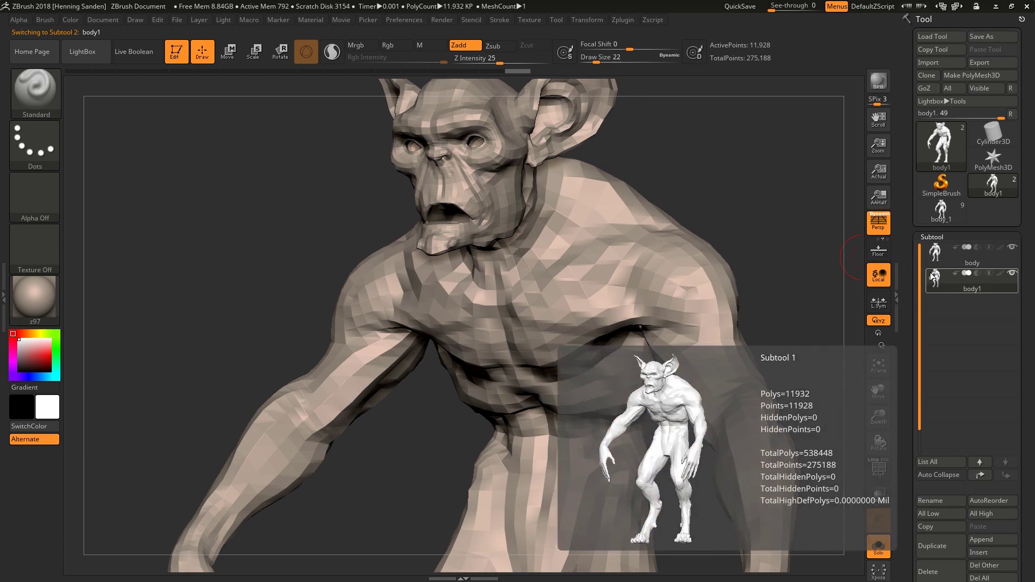
{"action": "mouse_move", "coordinate": [762, 294]}
{"action": "right_mouse_down", "text": "ctrl"}
{"action": "mouse_move", "coordinate": [694, 294]}
{"action": "mouse_move", "coordinate": [709, 271]}
{"action": "mouse_move", "coordinate": [728, 271]}
{"action": "right_mouse_up", "text": "ctrl"}
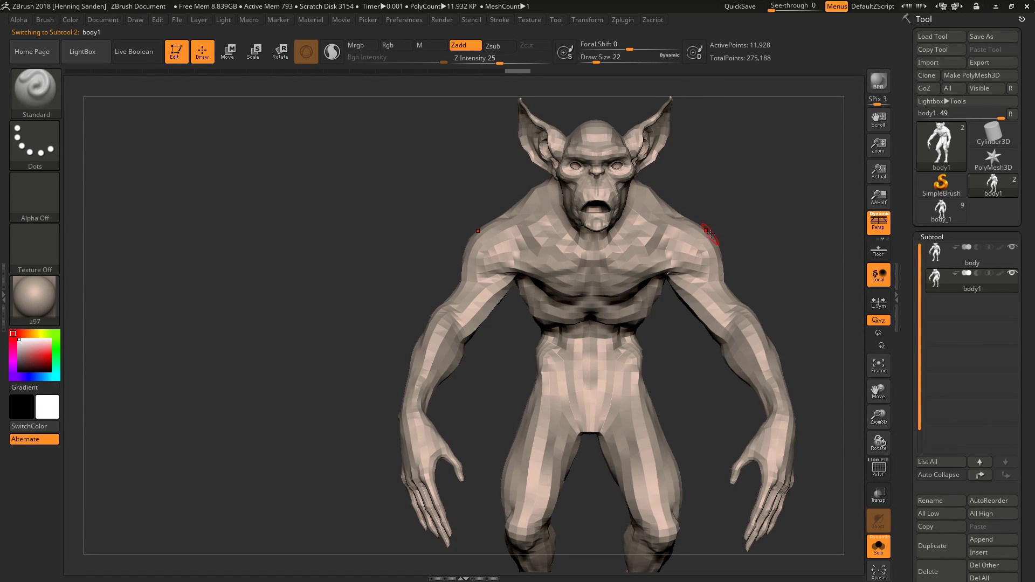
{"action": "mouse_move", "coordinate": [709, 220]}
{"action": "right_mouse_down", "text": "ctrl"}
{"action": "mouse_move", "coordinate": [728, 284]}
{"action": "mouse_move", "coordinate": [687, 240]}
{"action": "mouse_move", "coordinate": [696, 263]}
{"action": "right_mouse_up", "text": "ctrl"}
{"action": "key", "text": "shift+f"}
{"action": "left_click", "coordinate": [697, 263], "text": "alt"}
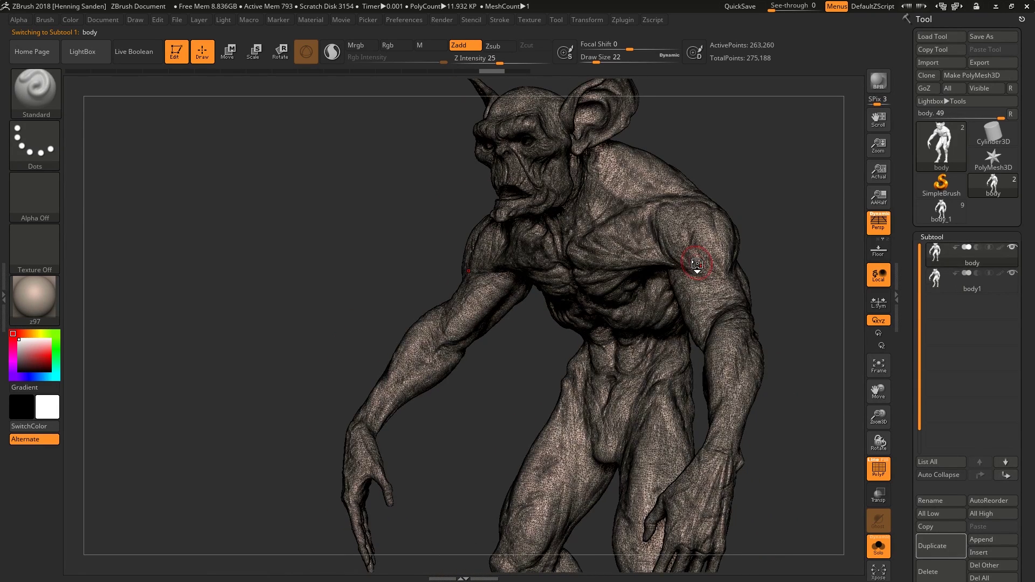
{"action": "left_click", "coordinate": [697, 263], "text": "alt"}
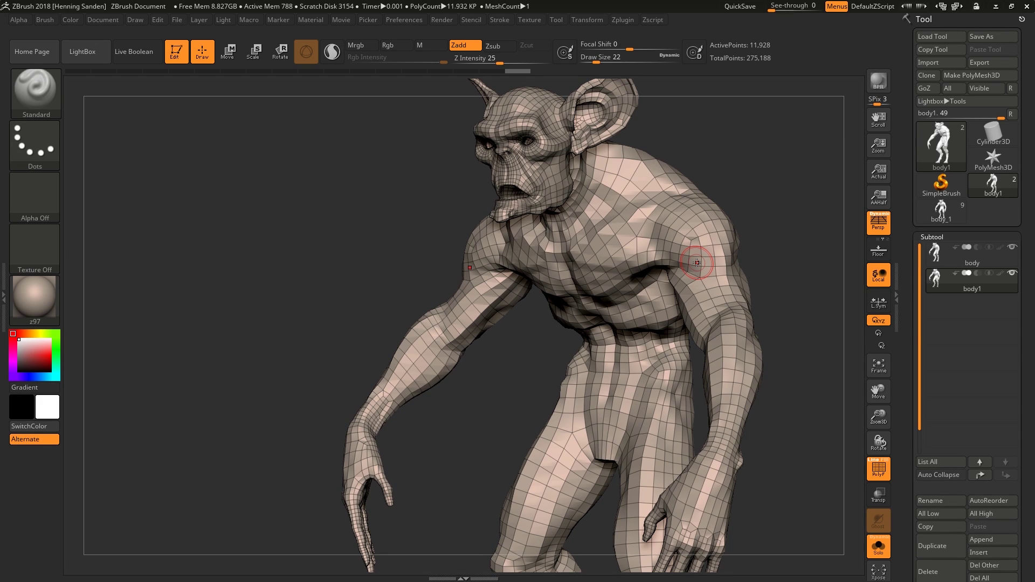
Compare the shaded surfaces of body and body1, and examine body1's shoulder and torso topology before returning to body.
{"action": "key", "text": "shift+f"}
{"action": "left_click", "coordinate": [697, 263], "text": "alt"}
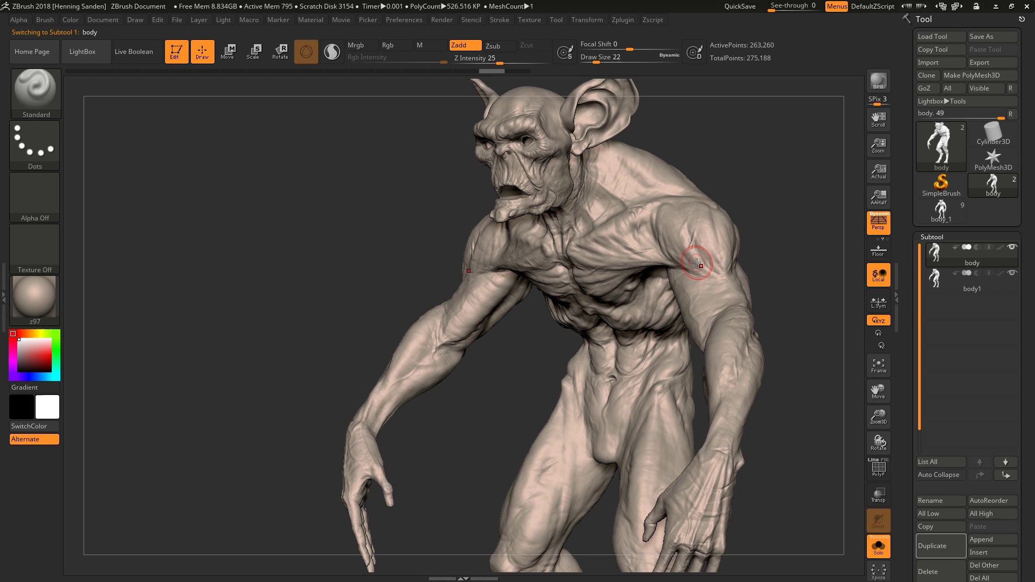
{"action": "left_click", "coordinate": [697, 263], "text": "alt"}
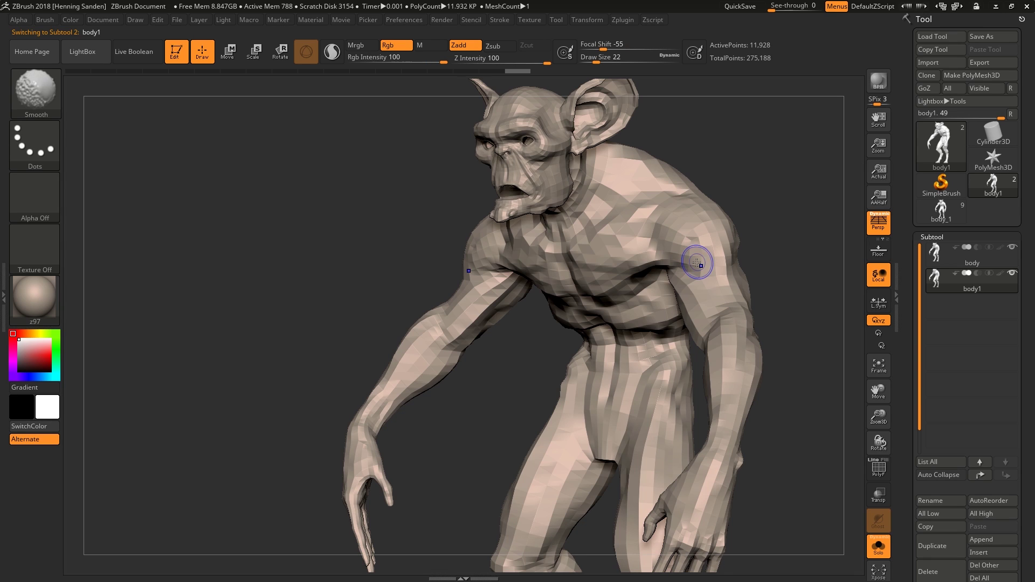
{"action": "key", "text": "shift+f"}
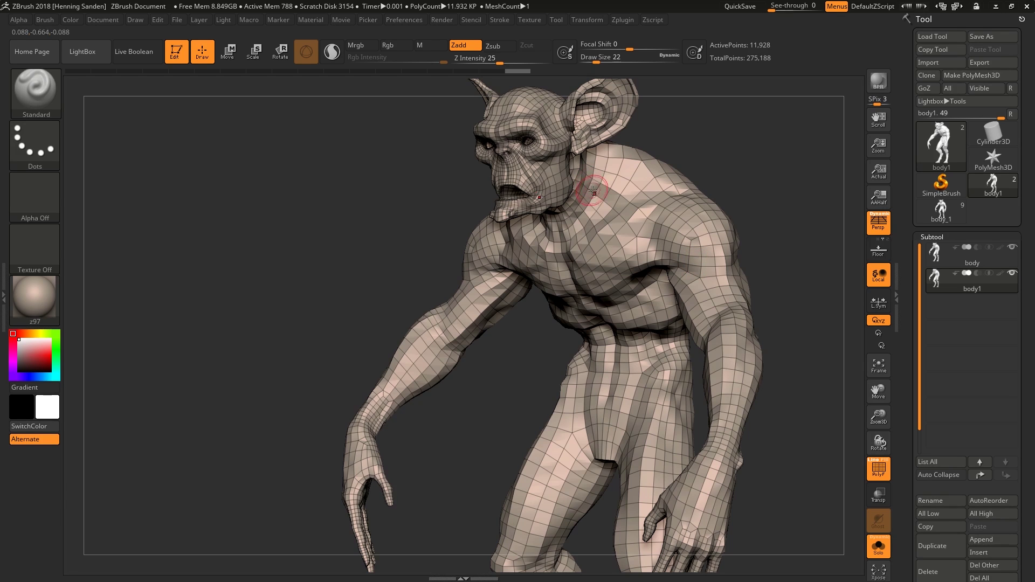
{"action": "right_click_drag", "start_coordinate": [675, 219], "coordinate": [676, 231]}
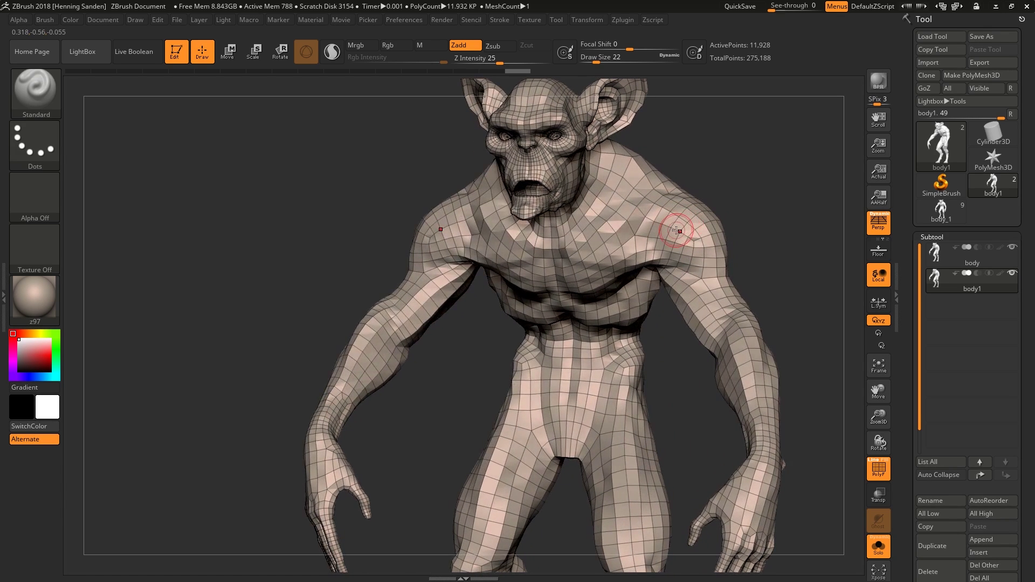
{"action": "left_click", "coordinate": [676, 231], "text": "alt"}
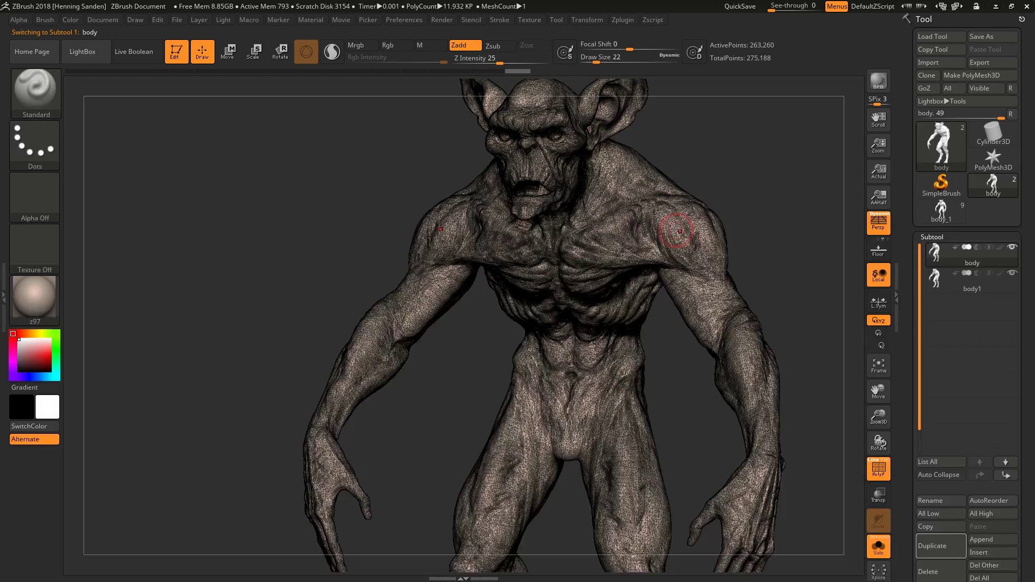
Hide the wireframe and mask both arms of the detailed body symmetrically from the shoulders to the fingertips.
{"action": "key", "text": "shift+f"}
{"action": "right_click_drag", "start_coordinate": [676, 230], "coordinate": [677, 363]}
{"action": "mouse_move", "coordinate": [709, 474]}
{"action": "left_mouse_down", "text": "ctrl"}
{"action": "mouse_move", "coordinate": [696, 372]}
{"action": "mouse_move", "coordinate": [652, 249]}
{"action": "left_mouse_up", "text": "ctrl"}
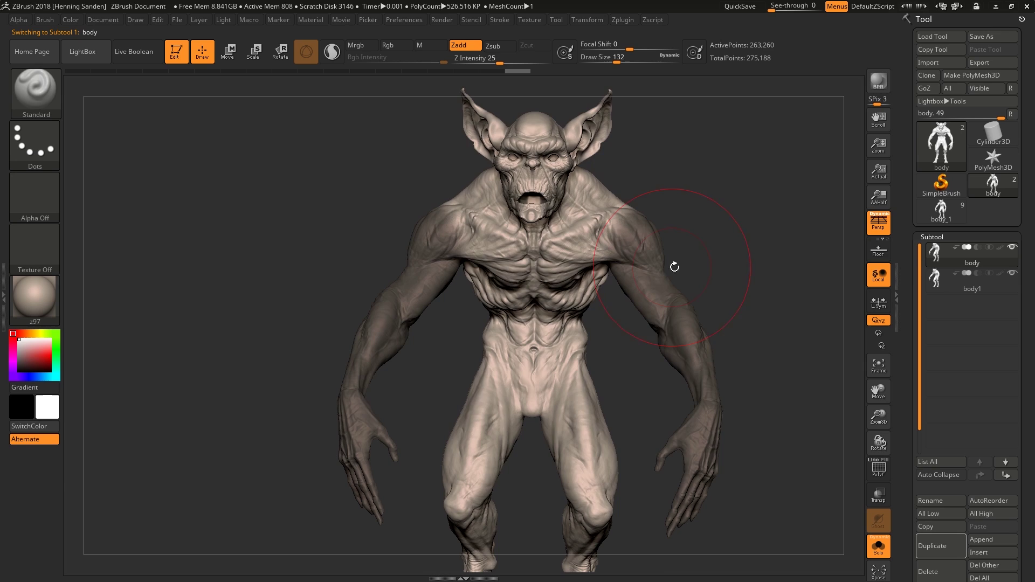
{"action": "mouse_move", "coordinate": [674, 266]}
{"action": "right_mouse_down"}
{"action": "mouse_move", "coordinate": [693, 263]}
{"action": "mouse_move", "coordinate": [636, 312]}
{"action": "mouse_move", "coordinate": [549, 345]}
{"action": "right_mouse_up"}
{"action": "left_click_drag", "start_coordinate": [695, 297], "coordinate": [664, 261], "text": "ctrl"}
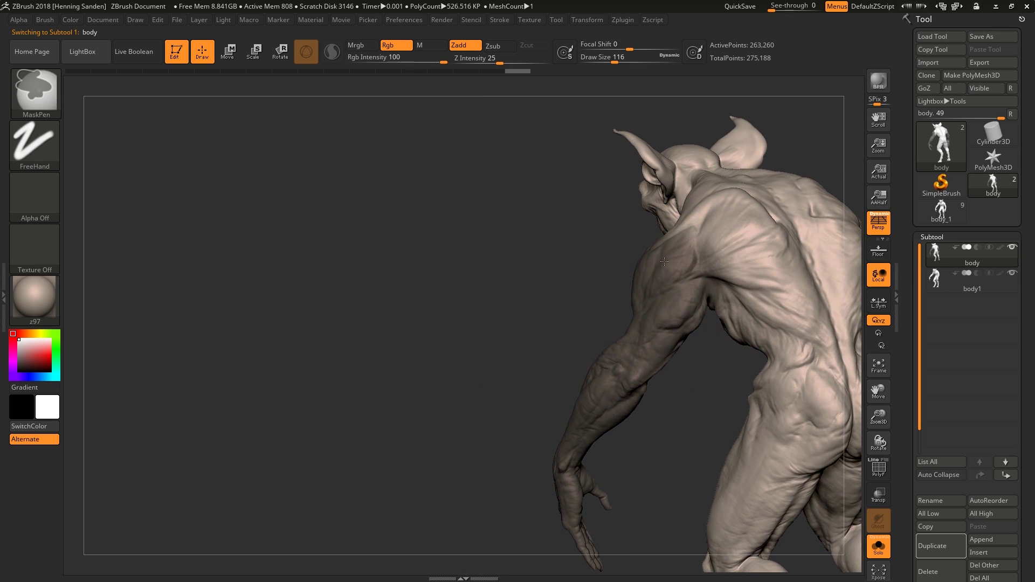
{"action": "right_click_drag", "start_coordinate": [712, 287], "coordinate": [715, 232]}
{"action": "right_click_drag", "start_coordinate": [715, 231], "coordinate": [729, 287], "text": "ctrl"}
{"action": "left_click_drag", "start_coordinate": [693, 209], "coordinate": [719, 283], "text": "ctrl+alt"}
{"action": "key", "text": "ctrl+z"}
Set the draw size to 108, activate Rotate and invert the mask so only the detailed body's arms are editable.
{"action": "key", "text": "bracketleft"}
{"action": "key", "text": "bracketleft"}
{"action": "key", "text": "bracketleft"}
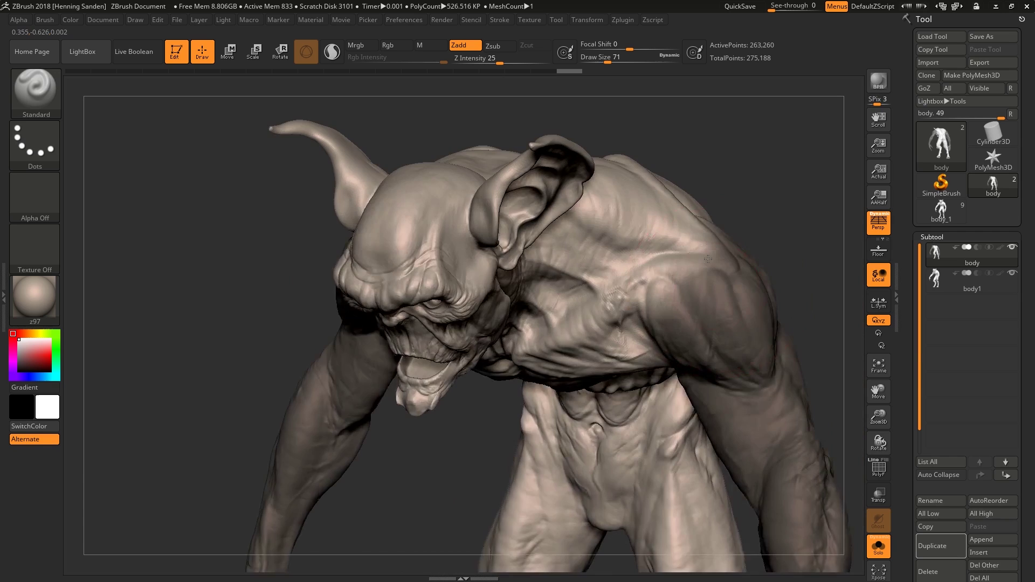
{"action": "key", "text": "s"}
{"action": "left_click", "coordinate": [709, 323]}
{"action": "mouse_move", "coordinate": [726, 318]}
{"action": "right_mouse_down"}
{"action": "mouse_move", "coordinate": [767, 293]}
{"action": "mouse_move", "coordinate": [634, 259]}
{"action": "right_mouse_up"}
{"action": "key", "text": "r"}
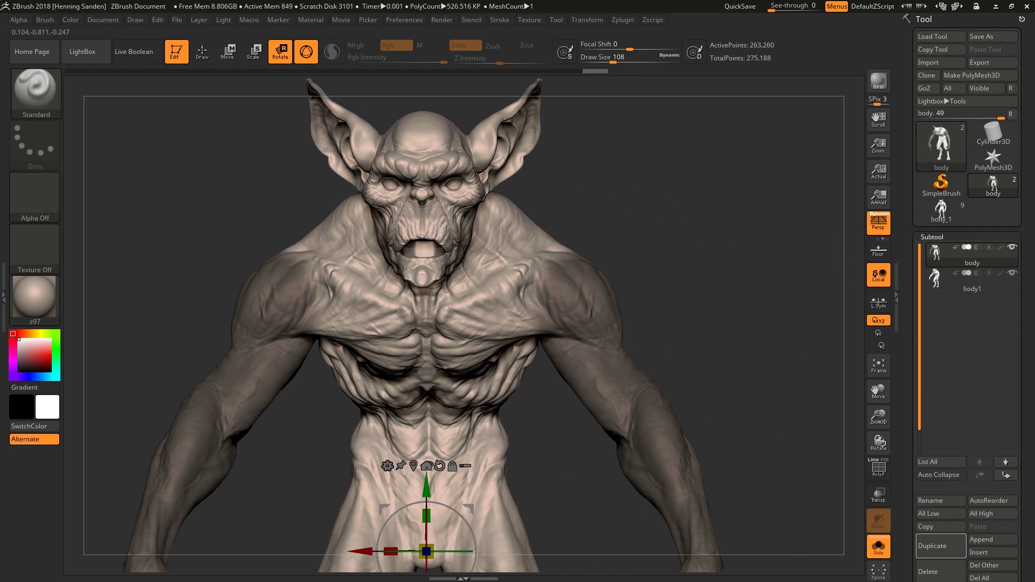
{"action": "right_click_drag", "start_coordinate": [680, 337], "coordinate": [647, 241], "text": "alt"}
{"action": "left_click", "coordinate": [646, 241], "text": "ctrl"}
Lay a transpose line from shoulder to wrist and try raising the detailed body's arms by rotating them at the shoulders.
{"action": "mouse_move", "coordinate": [521, 192]}
{"action": "left_mouse_down"}
{"action": "mouse_move", "coordinate": [672, 426]}
{"action": "mouse_move", "coordinate": [735, 324]}
{"action": "mouse_move", "coordinate": [668, 426]}
{"action": "mouse_move", "coordinate": [610, 447]}
{"action": "mouse_move", "coordinate": [717, 378]}
{"action": "mouse_move", "coordinate": [703, 320]}
{"action": "mouse_move", "coordinate": [470, 372]}
{"action": "left_mouse_up"}
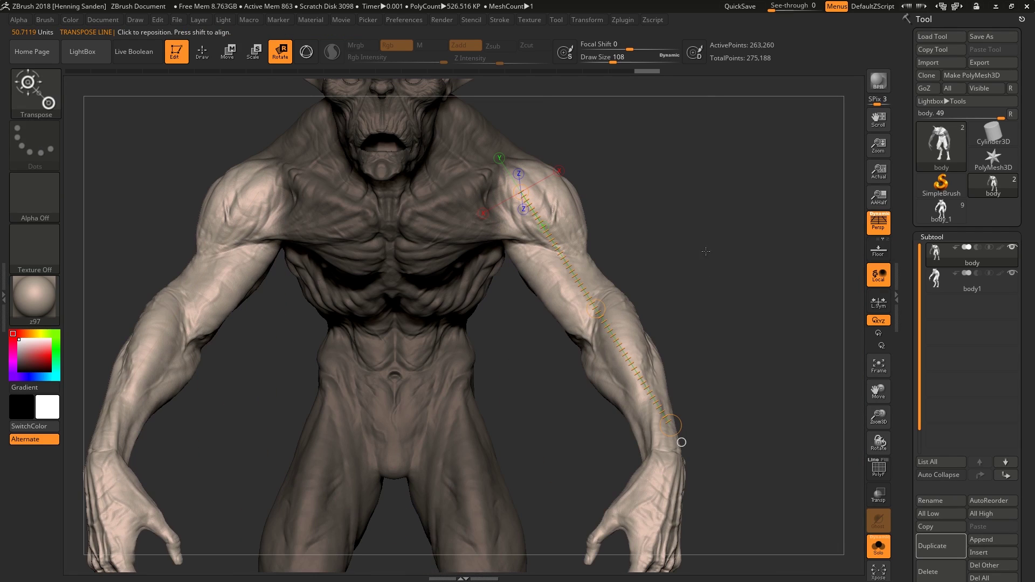
{"action": "key", "text": "ctrl+z"}
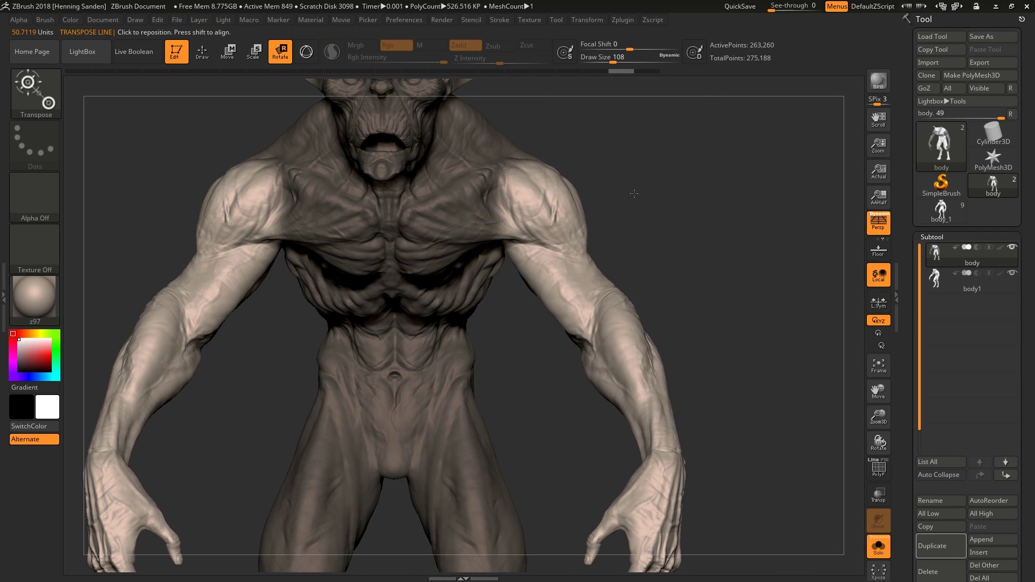
{"action": "left_click_drag", "start_coordinate": [670, 201], "coordinate": [418, 343]}
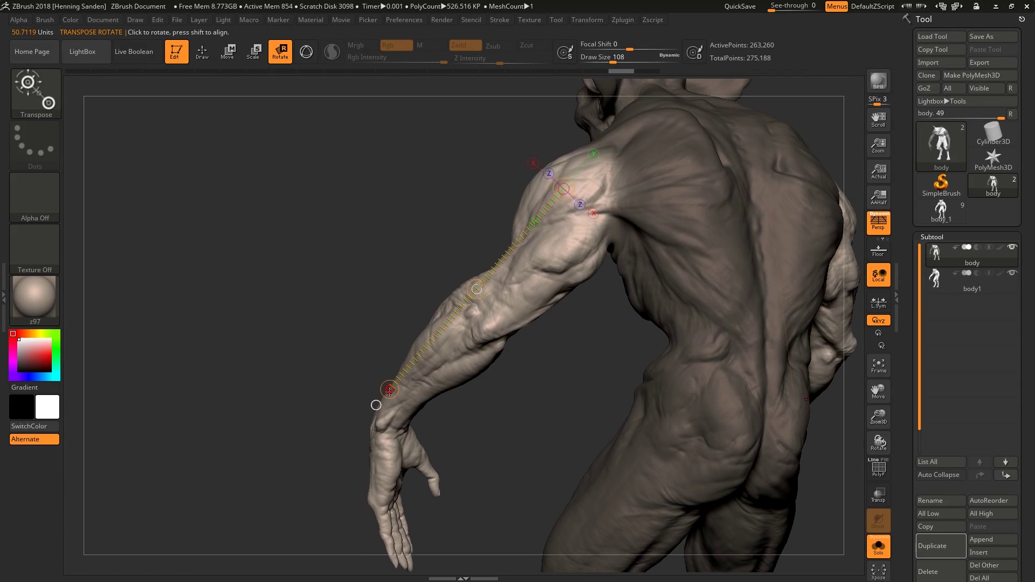
{"action": "left_click_drag", "start_coordinate": [389, 389], "coordinate": [617, 256]}
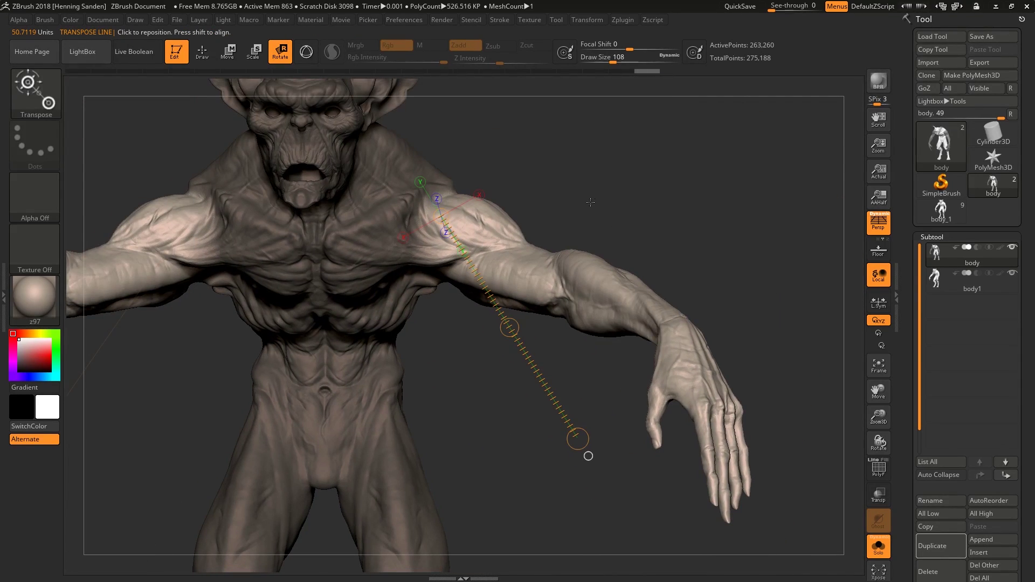
{"action": "key", "text": "ctrl+z"}
{"action": "mouse_move", "coordinate": [580, 441]}
{"action": "left_mouse_down"}
{"action": "mouse_move", "coordinate": [612, 328]}
{"action": "mouse_move", "coordinate": [533, 326]}
{"action": "mouse_move", "coordinate": [543, 324]}
{"action": "left_mouse_up"}
{"action": "key", "text": "ctrl+z"}
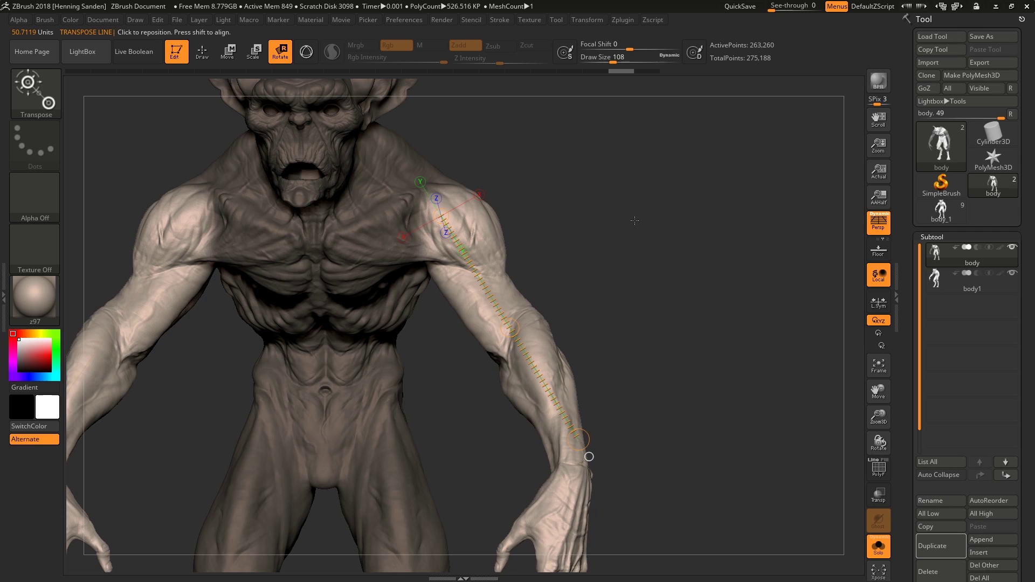
Examine the mask transition around the detailed body's shoulder and armpit from the back and the front.
{"action": "mouse_move", "coordinate": [635, 207]}
{"action": "left_mouse_down"}
{"action": "mouse_move", "coordinate": [507, 243]}
{"action": "mouse_move", "coordinate": [593, 288]}
{"action": "left_mouse_up"}
{"action": "key", "text": "q"}
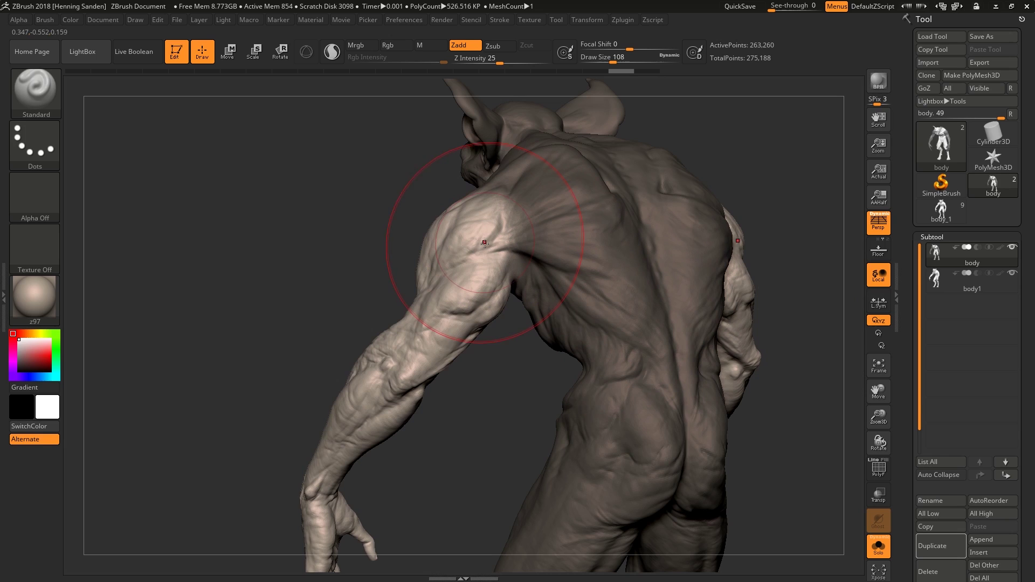
{"action": "right_click_drag", "start_coordinate": [485, 249], "coordinate": [502, 250]}
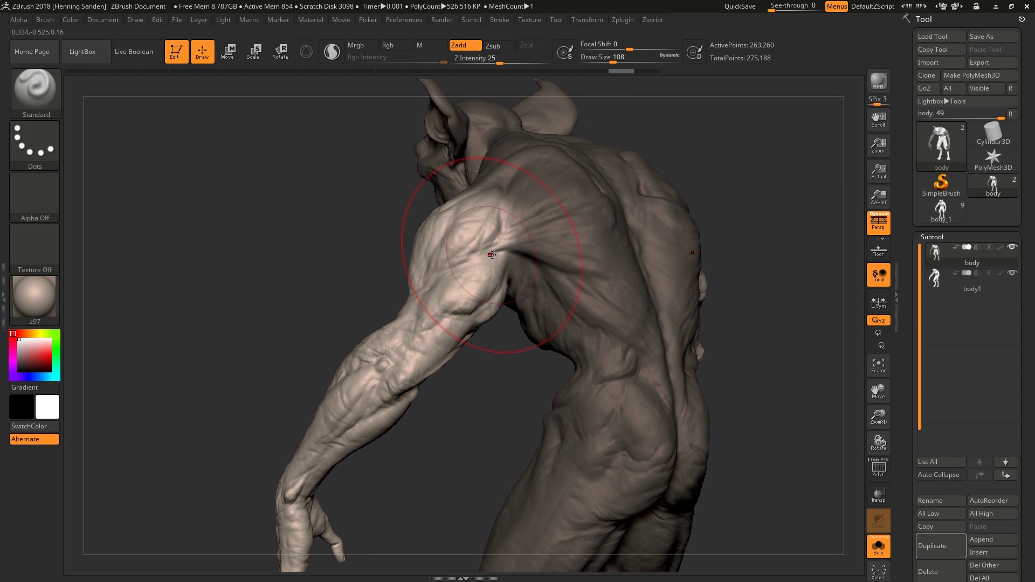
{"action": "mouse_move", "coordinate": [494, 258]}
{"action": "right_mouse_down"}
{"action": "mouse_move", "coordinate": [476, 273]}
{"action": "mouse_move", "coordinate": [585, 242]}
{"action": "right_mouse_up"}
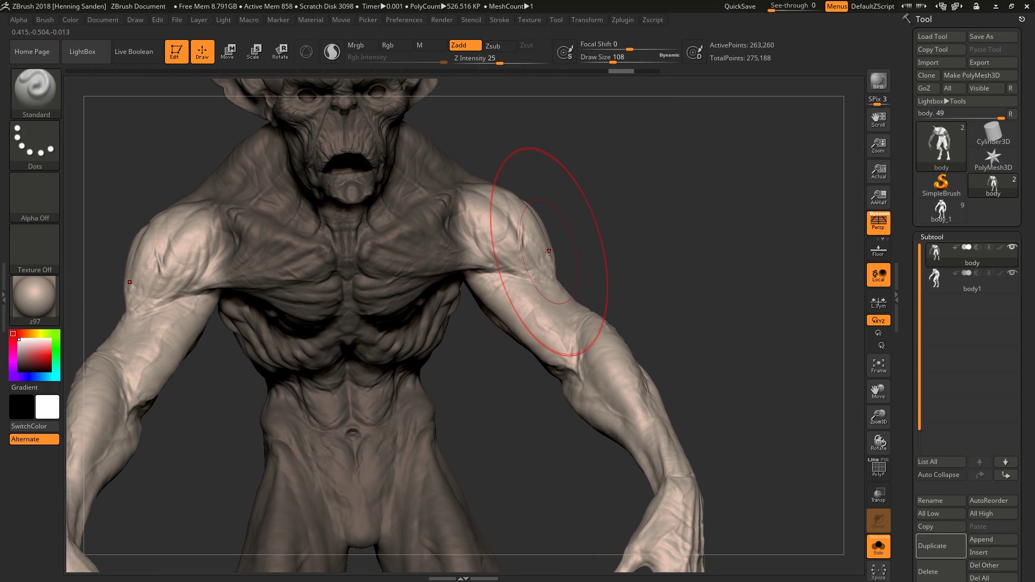
{"action": "mouse_move", "coordinate": [541, 260]}
{"action": "right_mouse_down"}
{"action": "mouse_move", "coordinate": [525, 269]}
{"action": "mouse_move", "coordinate": [549, 267]}
{"action": "right_mouse_up"}
Try rotating the detailed body's arms about the shoulders once more using the existing transpose line.
{"action": "key", "text": "r"}
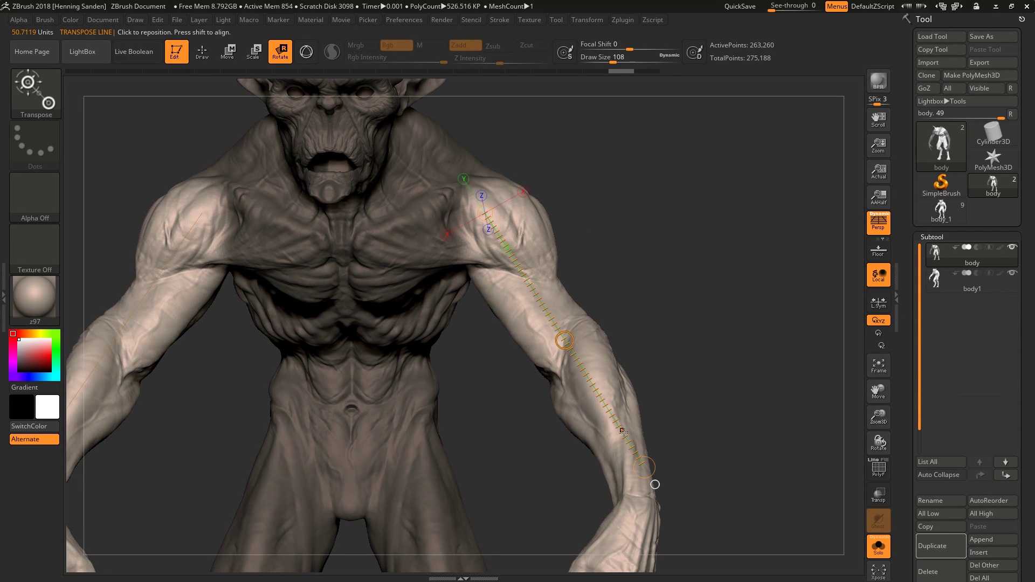
{"action": "left_click_drag", "start_coordinate": [644, 468], "coordinate": [625, 224]}
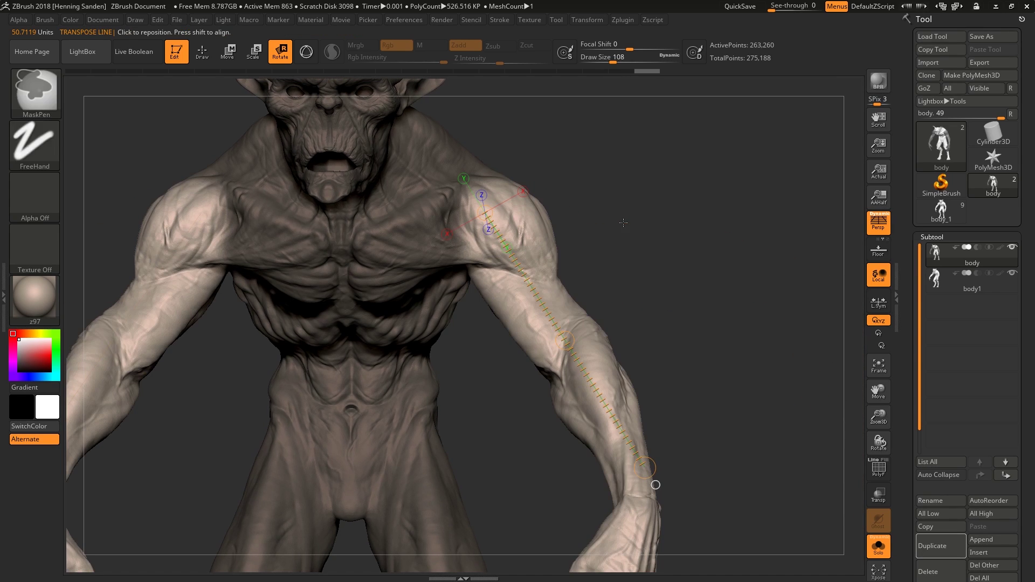
{"action": "key", "text": "ctrl+z"}
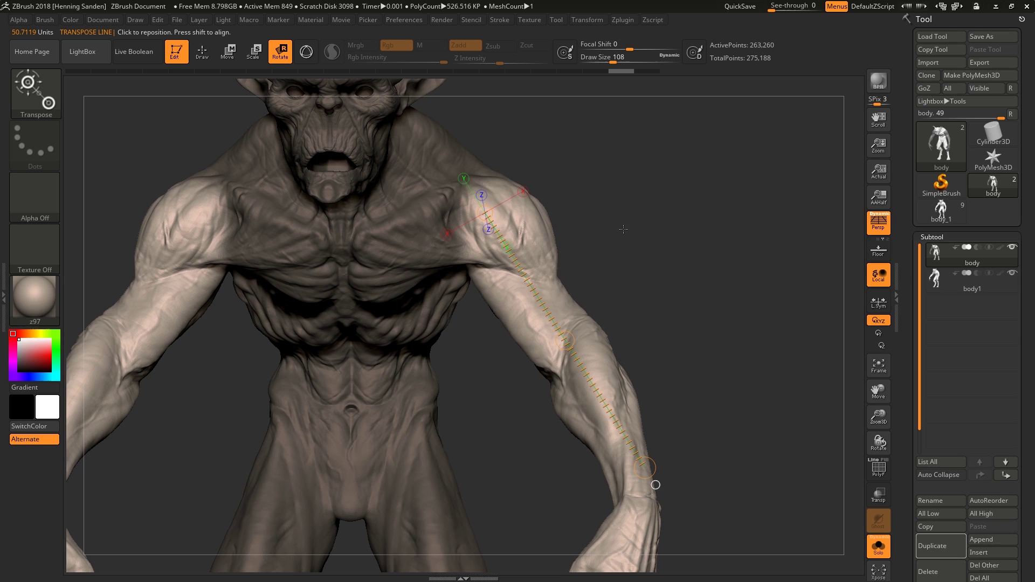
Frame the whole figure, clear the detailed body's mask and activate the low-resolution body1 subtool.
{"action": "key", "text": "f"}
{"action": "key", "text": "q"}
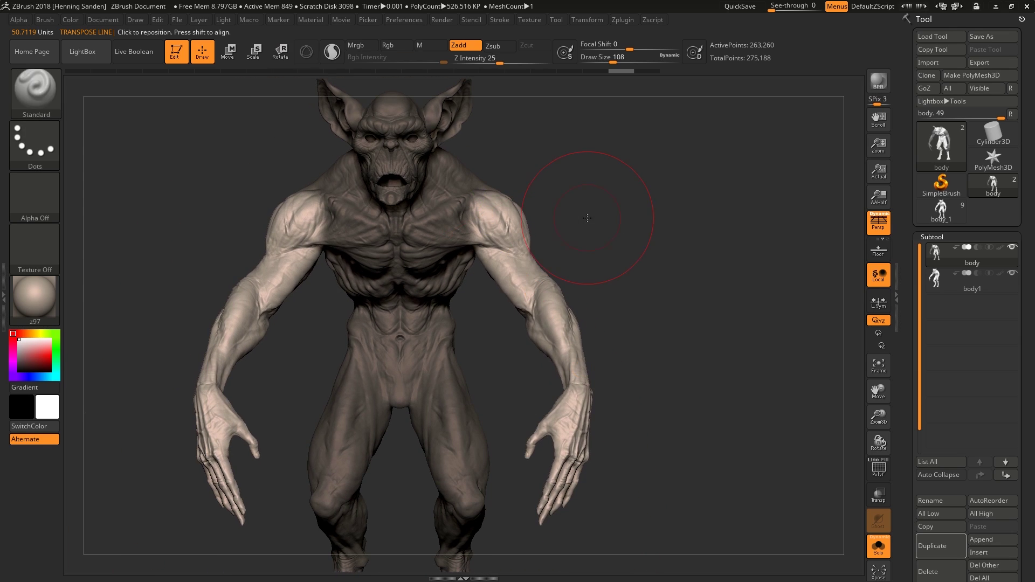
{"action": "left_click", "coordinate": [593, 200], "text": "ctrl"}
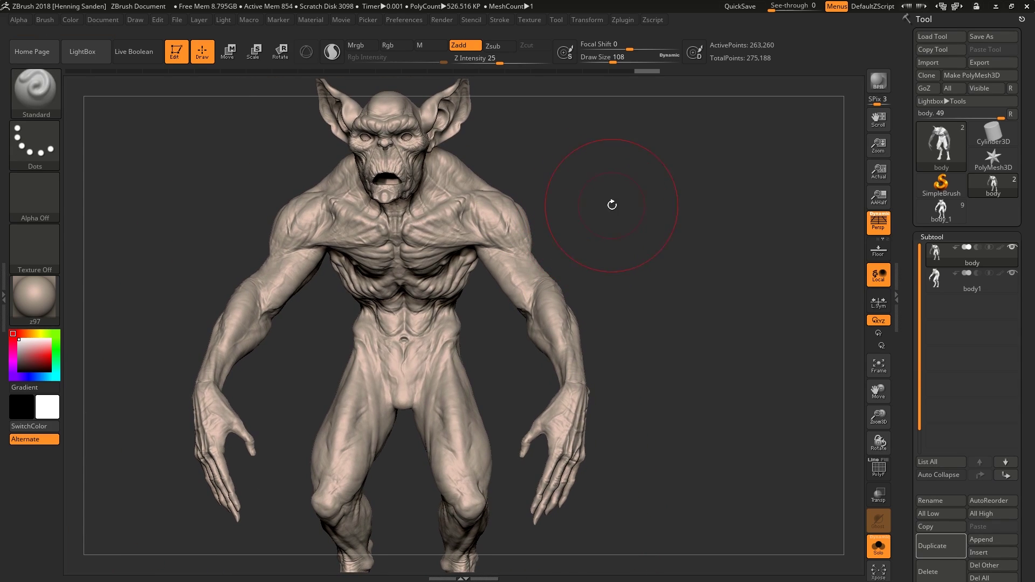
{"action": "left_click", "coordinate": [937, 279]}
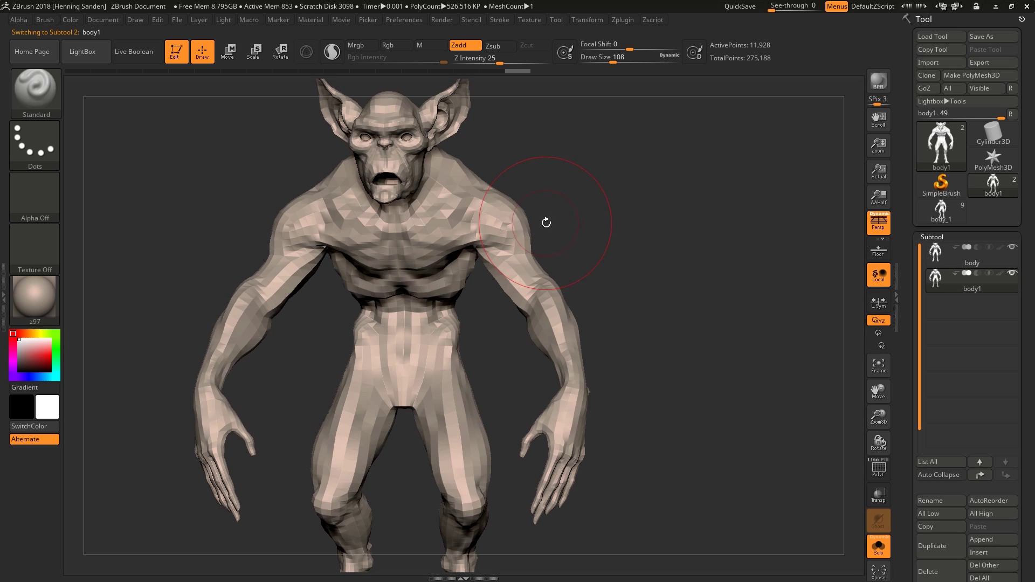
Show the wireframe and mask body1 down to the elbows, leaving the forearms and hands free.
{"action": "key", "text": "shift+f"}
{"action": "left_click_drag", "start_coordinate": [587, 241], "coordinate": [465, 294]}
{"action": "mouse_move", "coordinate": [464, 294]}
{"action": "right_mouse_down", "text": "alt"}
{"action": "mouse_move", "coordinate": [487, 313]}
{"action": "mouse_move", "coordinate": [495, 302]}
{"action": "right_mouse_up", "text": "alt"}
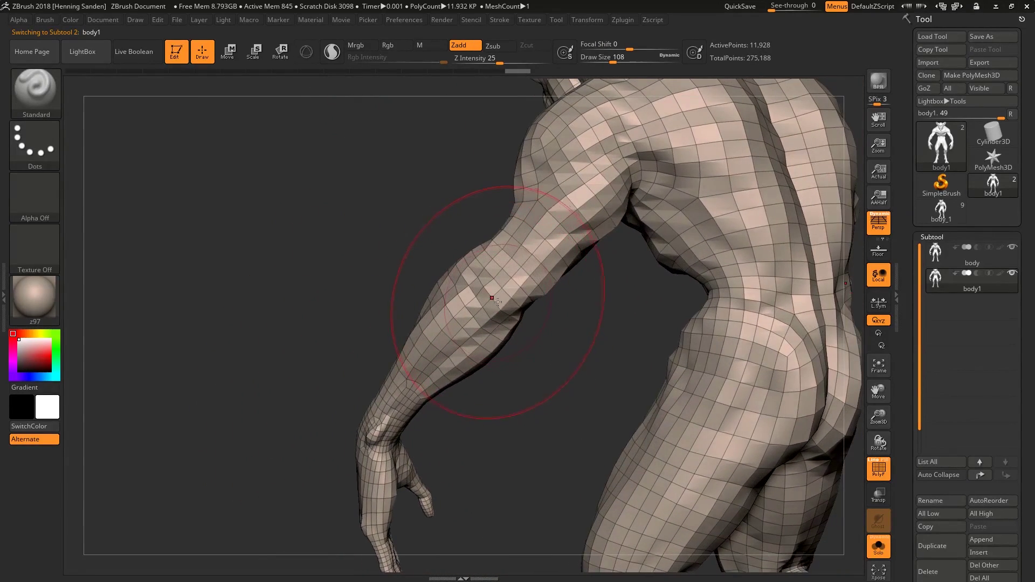
{"action": "key", "text": "w"}
{"action": "left_click_drag", "start_coordinate": [524, 263], "coordinate": [489, 295], "text": "ctrl"}
{"action": "mouse_move", "coordinate": [472, 310]}
{"action": "right_mouse_down"}
{"action": "mouse_move", "coordinate": [496, 312]}
{"action": "mouse_move", "coordinate": [487, 328]}
{"action": "right_mouse_up"}
Lay a rotation transpose line along body1's forearm from the elbow to the wrist.
{"action": "key", "text": "r"}
{"action": "mouse_move", "coordinate": [447, 290]}
{"action": "left_mouse_down"}
{"action": "mouse_move", "coordinate": [350, 473]}
{"action": "mouse_move", "coordinate": [367, 418]}
{"action": "left_mouse_up"}
{"action": "key", "text": "ctrl+z"}
{"action": "key", "text": "ctrl+shift+z"}
Hide the wireframe and compare the detailed body's arms and torso with the partly masked body1 subtool.
{"action": "key", "text": "Up"}
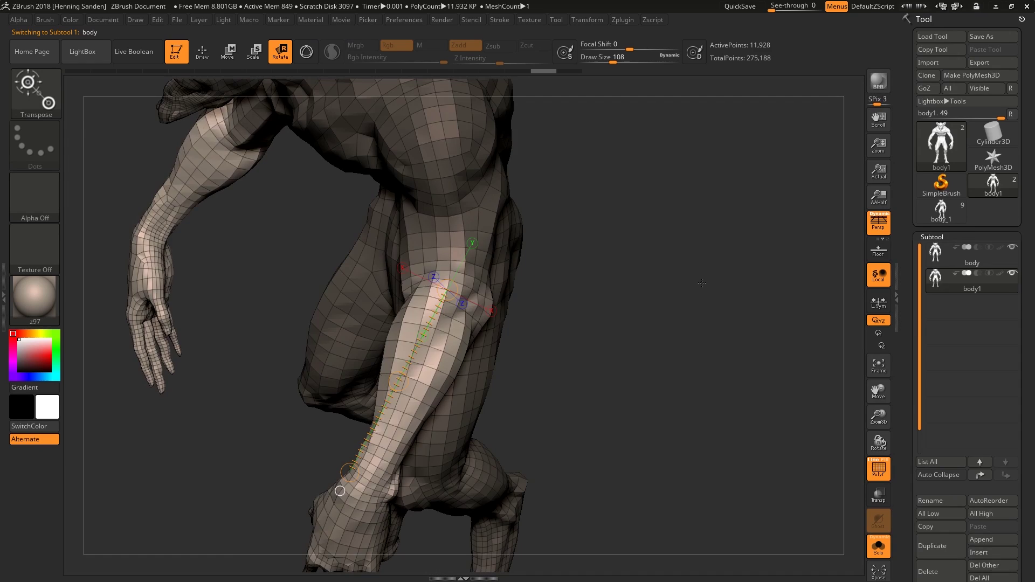
{"action": "key", "text": "shift+f"}
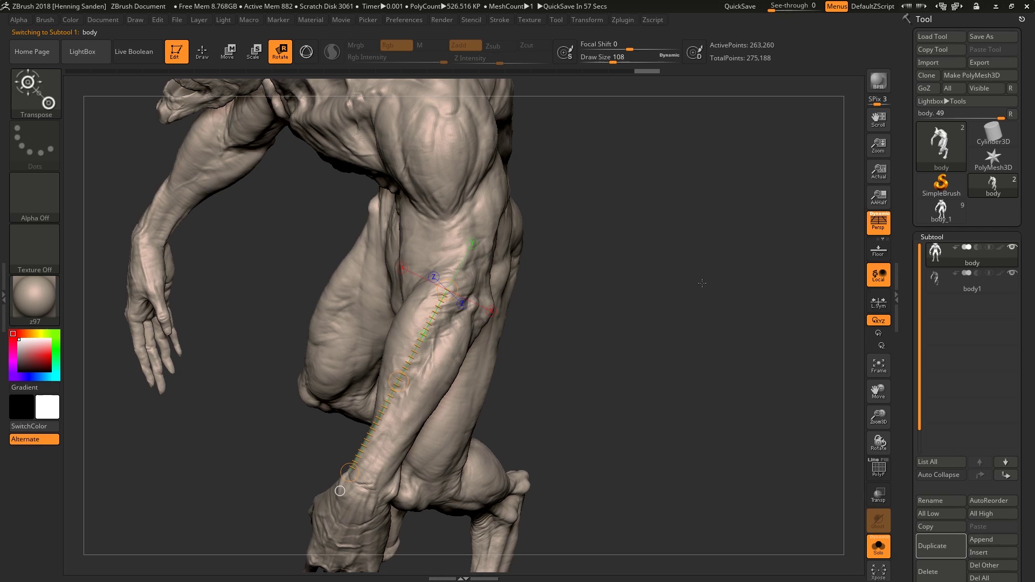
{"action": "key", "text": "q"}
{"action": "mouse_move", "coordinate": [557, 238]}
{"action": "right_mouse_down"}
{"action": "mouse_move", "coordinate": [525, 280]}
{"action": "mouse_move", "coordinate": [494, 294]}
{"action": "mouse_move", "coordinate": [612, 304]}
{"action": "right_mouse_up"}
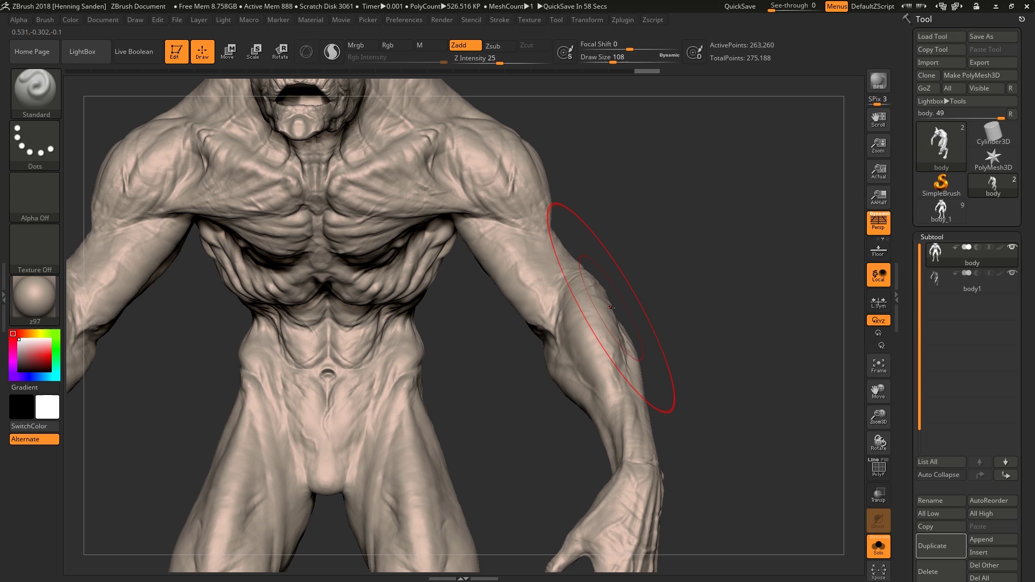
{"action": "left_click", "coordinate": [611, 308], "text": "alt"}
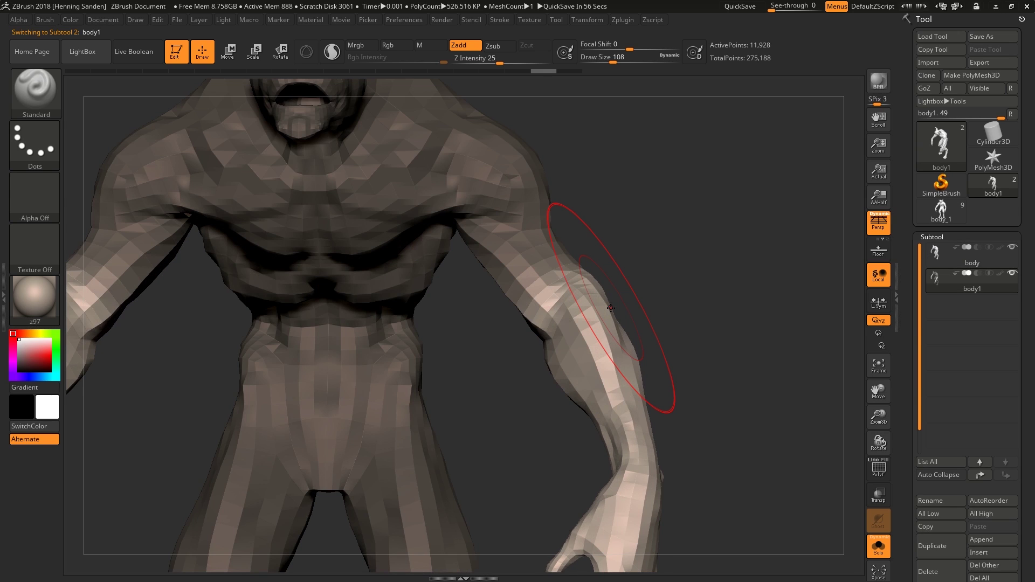
Draw a new rotation transpose line about 33 units long on body1, from the elbow toward the wrist.
{"action": "right_click_drag", "start_coordinate": [611, 308], "coordinate": [593, 237], "text": "alt"}
{"action": "right_click_drag", "start_coordinate": [594, 237], "coordinate": [541, 399]}
{"action": "key", "text": "r"}
{"action": "left_click_drag", "start_coordinate": [590, 303], "coordinate": [509, 446]}
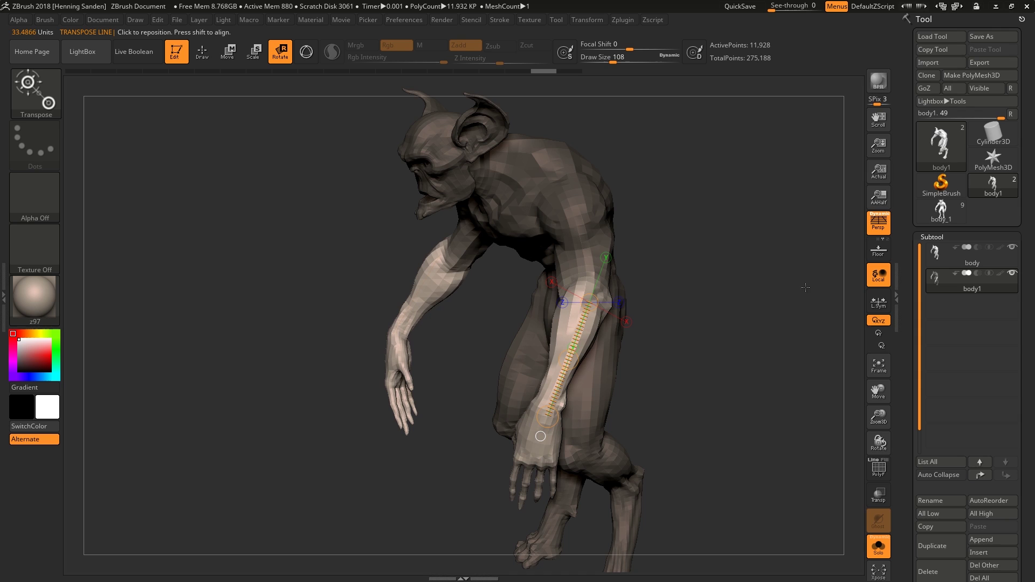
Switch back to the detailed body subtool with the wireframe hidden and leave rotation for Draw mode.
{"action": "key", "text": "shift+f"}
{"action": "key", "text": "Up"}
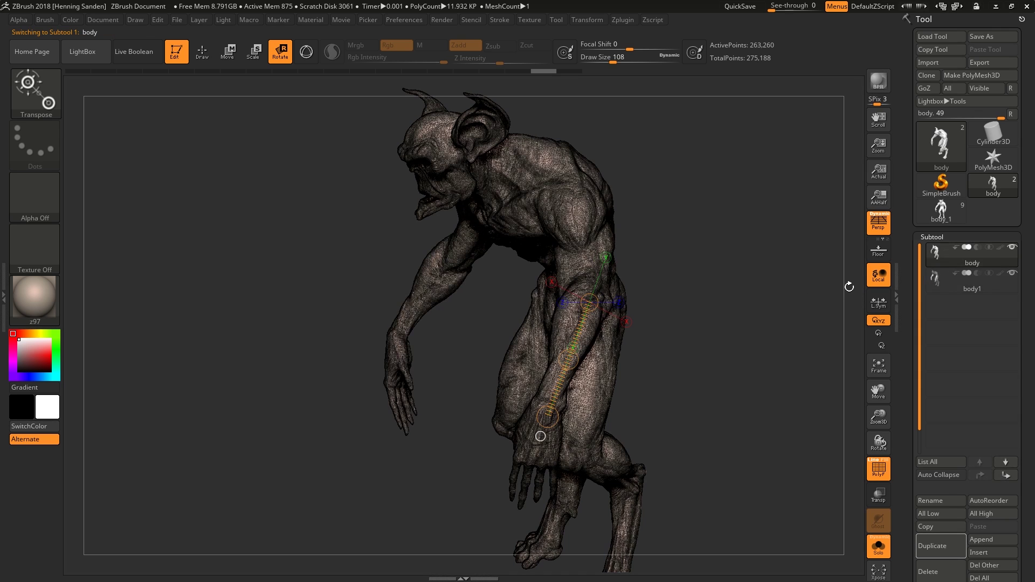
{"action": "key", "text": "alt+s"}
{"action": "key", "text": "shift+f"}
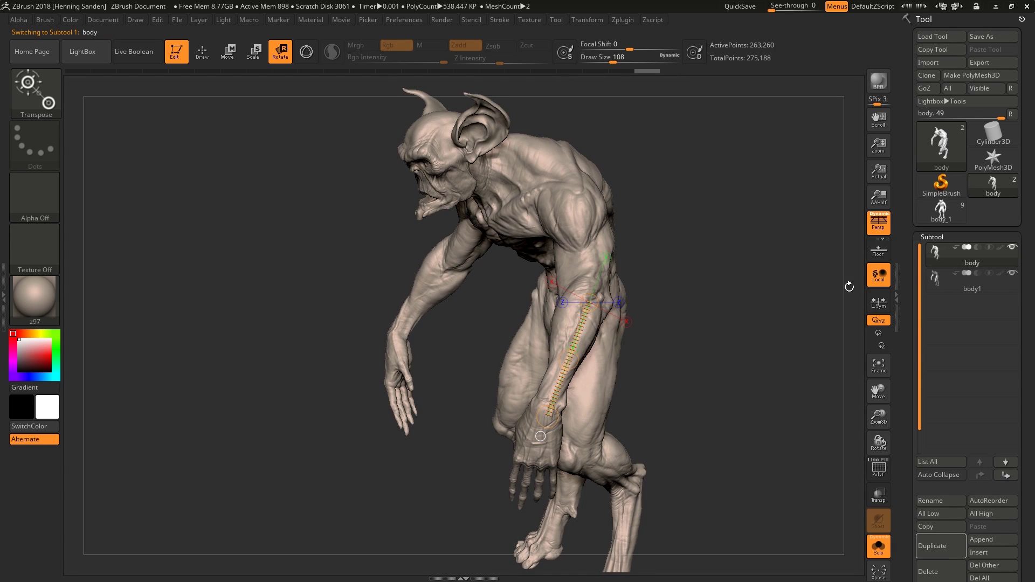
{"action": "key", "text": "q"}
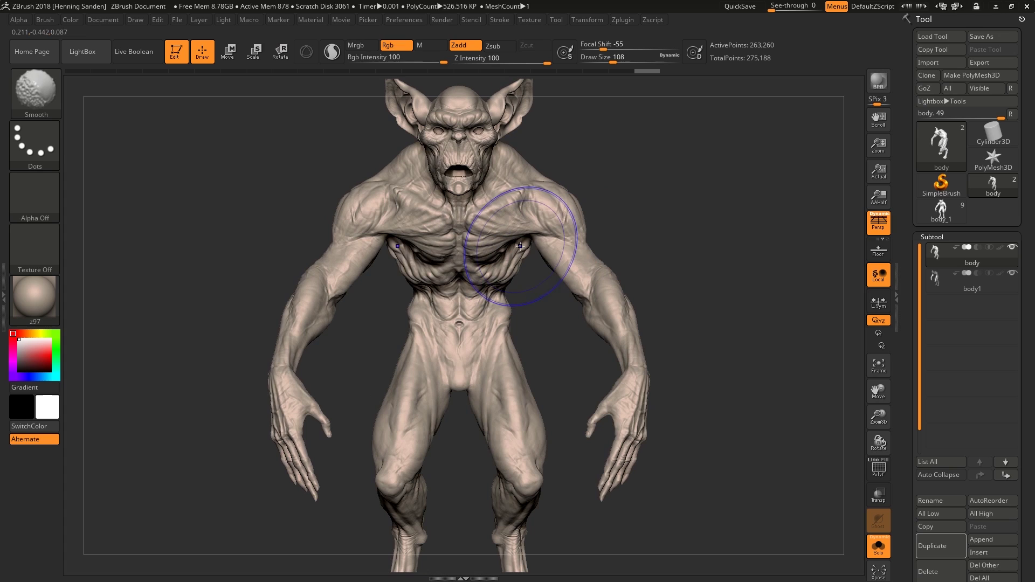
Select the body1 subtool, clear its mask and show its wireframe, inspecting it from front and back.
{"action": "left_click", "coordinate": [601, 224], "text": "alt"}
{"action": "left_click_drag", "start_coordinate": [608, 198], "coordinate": [604, 211], "text": "ctrl"}
{"action": "key", "text": "shift+f"}
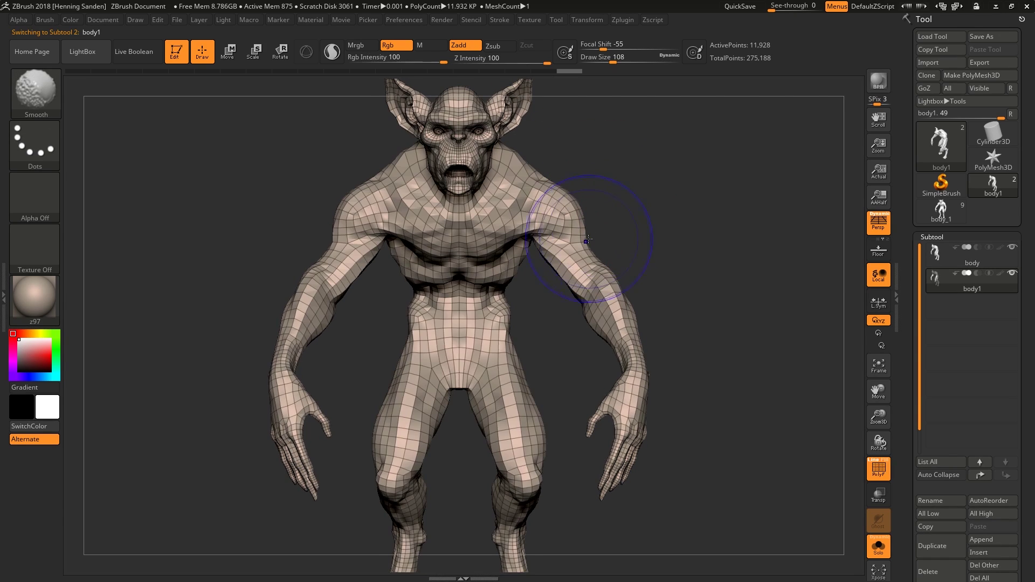
{"action": "right_click_drag", "start_coordinate": [474, 229], "coordinate": [575, 237], "text": "ctrl"}
{"action": "left_click_drag", "start_coordinate": [574, 237], "coordinate": [536, 288]}
{"action": "right_click_drag", "start_coordinate": [536, 287], "coordinate": [567, 337]}
{"action": "mouse_move", "coordinate": [567, 337]}
{"action": "left_mouse_down"}
{"action": "mouse_move", "coordinate": [554, 307]}
{"action": "mouse_move", "coordinate": [570, 288]}
{"action": "left_mouse_up"}
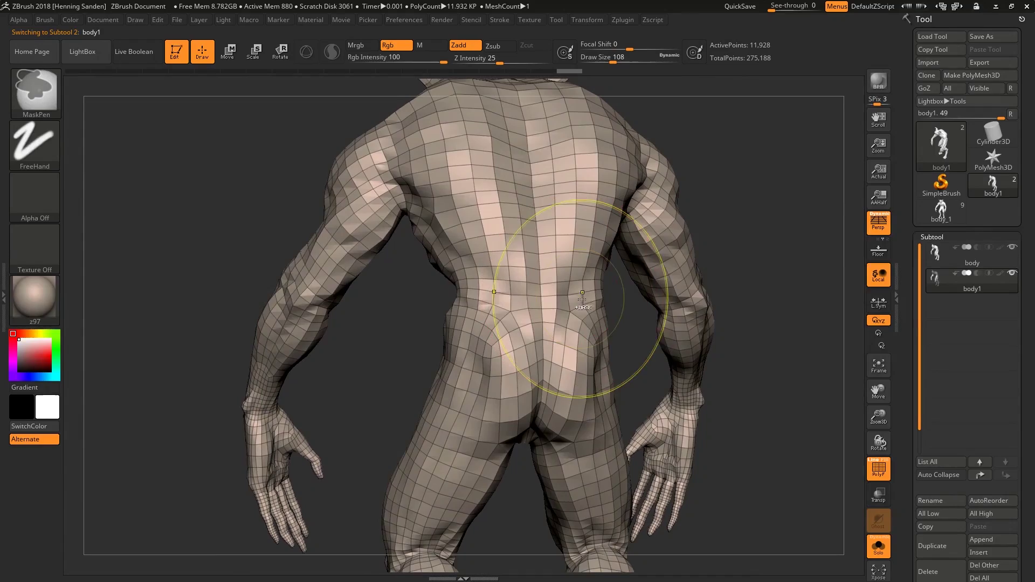
Subdivide body1 once and delete its lower subdivision level.
{"action": "key", "text": "ctrl+d"}
{"action": "scroll", "coordinate": [933, 337], "scroll_direction": "down", "scroll_amount": 5}
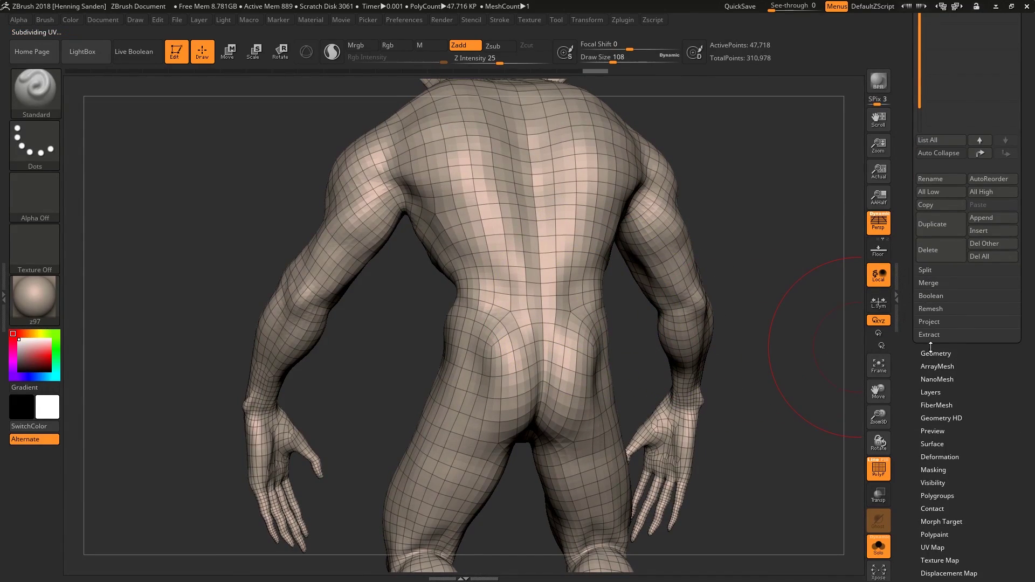
{"action": "left_click", "coordinate": [935, 353]}
{"action": "left_click", "coordinate": [940, 205]}
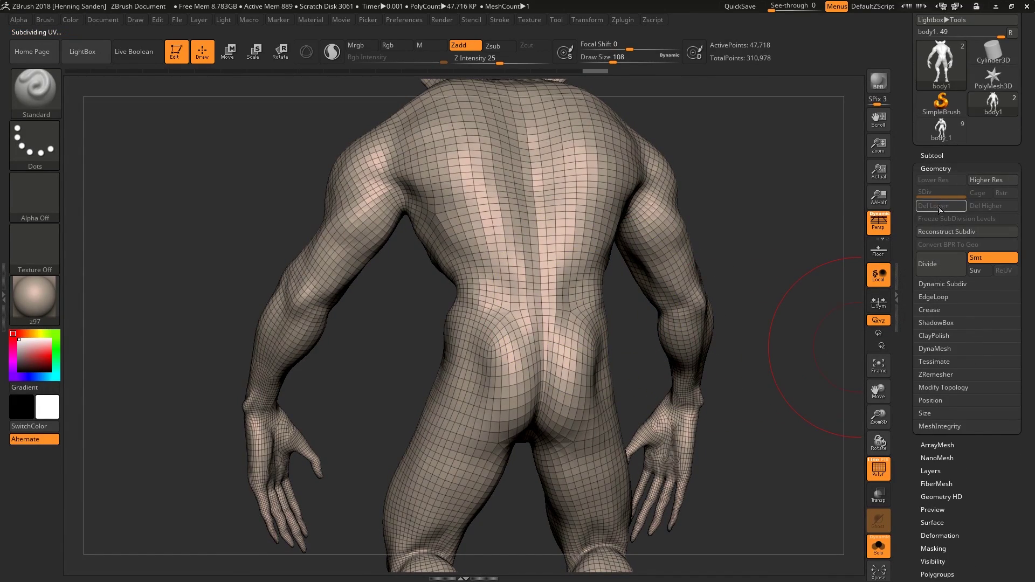
Set the brush's draw size to 20.
{"action": "mouse_move", "coordinate": [535, 247]}
{"action": "left_mouse_down"}
{"action": "mouse_move", "coordinate": [715, 248]}
{"action": "mouse_move", "coordinate": [643, 271]}
{"action": "left_mouse_up"}
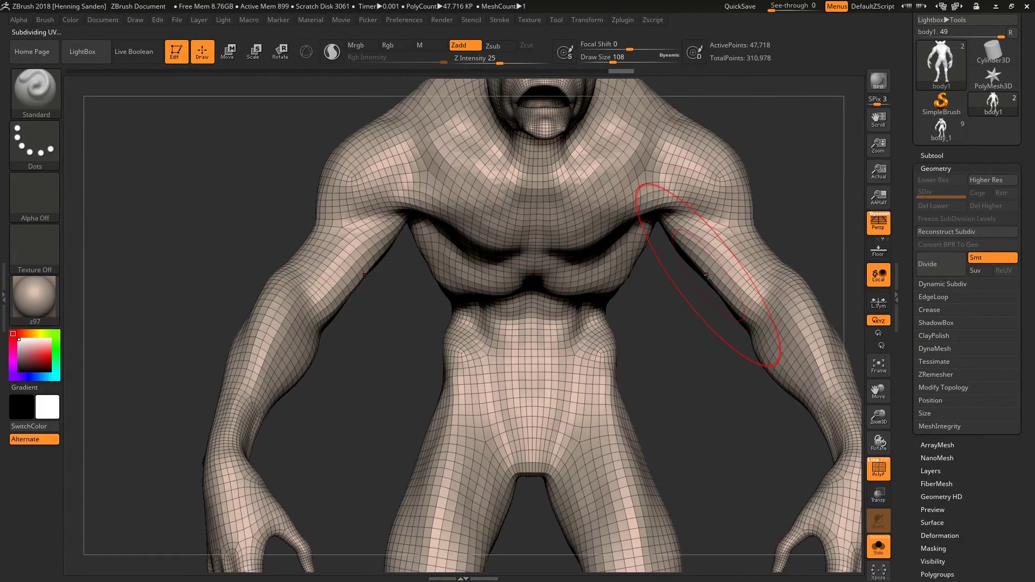
{"action": "right_click_drag", "start_coordinate": [704, 262], "coordinate": [695, 234]}
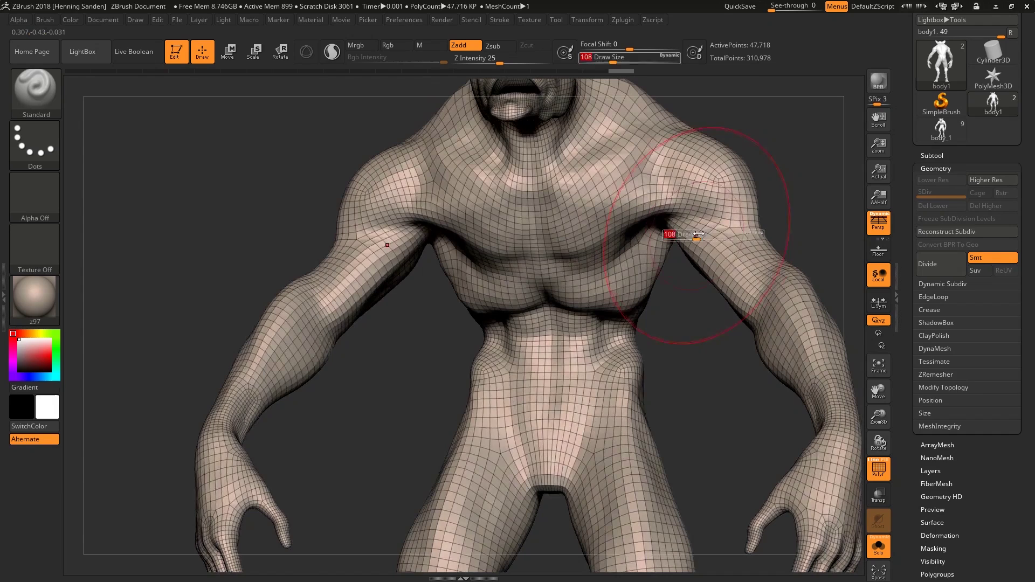
{"action": "key", "text": "s"}
{"action": "left_click_drag", "start_coordinate": [696, 234], "coordinate": [680, 234]}
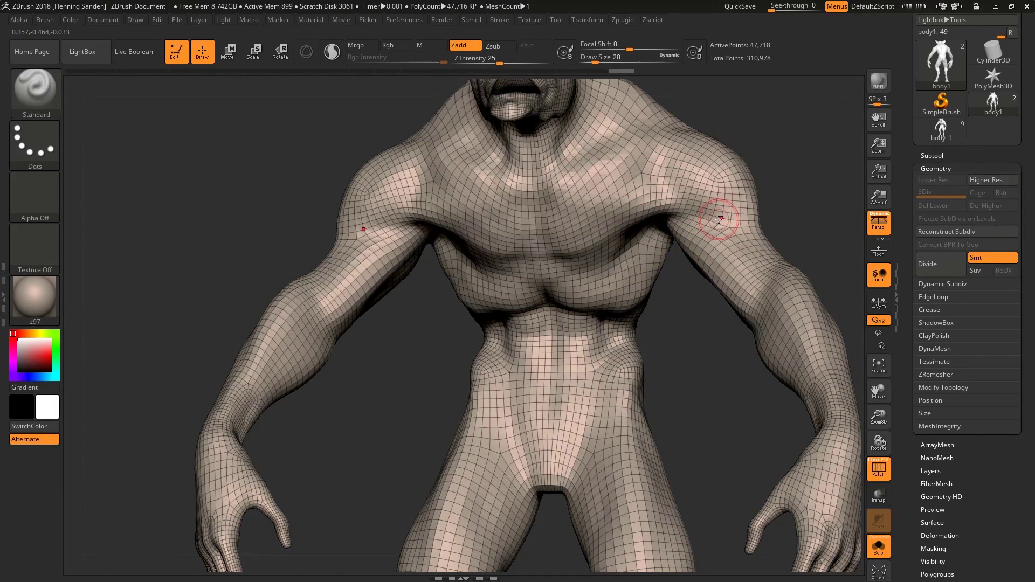
Examine the subdivided body1 wireframe around the shoulders, armpits and chest from several angles.
{"action": "right_click_drag", "start_coordinate": [720, 218], "coordinate": [716, 237]}
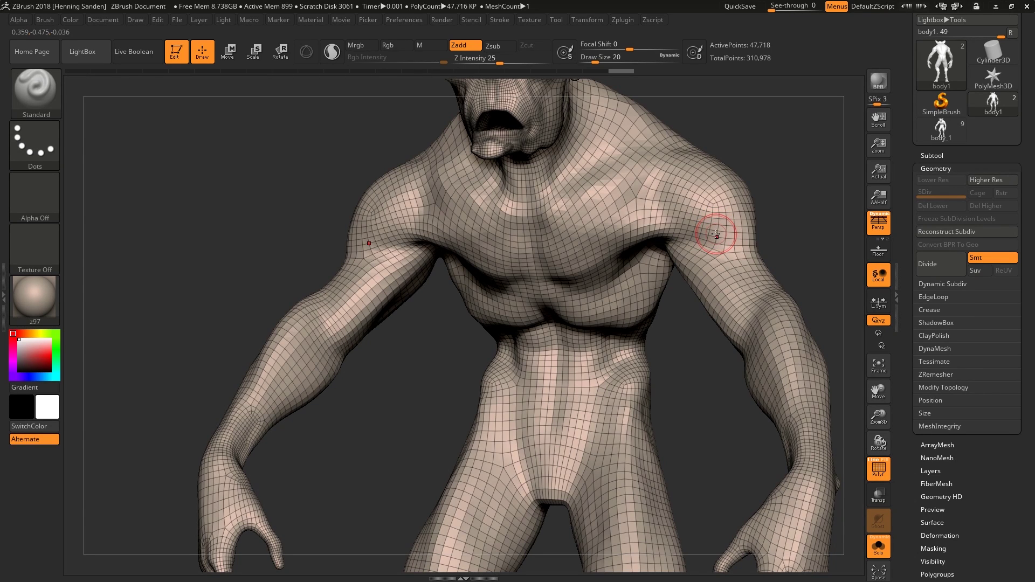
{"action": "mouse_move", "coordinate": [716, 231]}
{"action": "right_mouse_down"}
{"action": "mouse_move", "coordinate": [704, 245]}
{"action": "mouse_move", "coordinate": [725, 219]}
{"action": "mouse_move", "coordinate": [712, 238]}
{"action": "mouse_move", "coordinate": [717, 224]}
{"action": "right_mouse_up"}
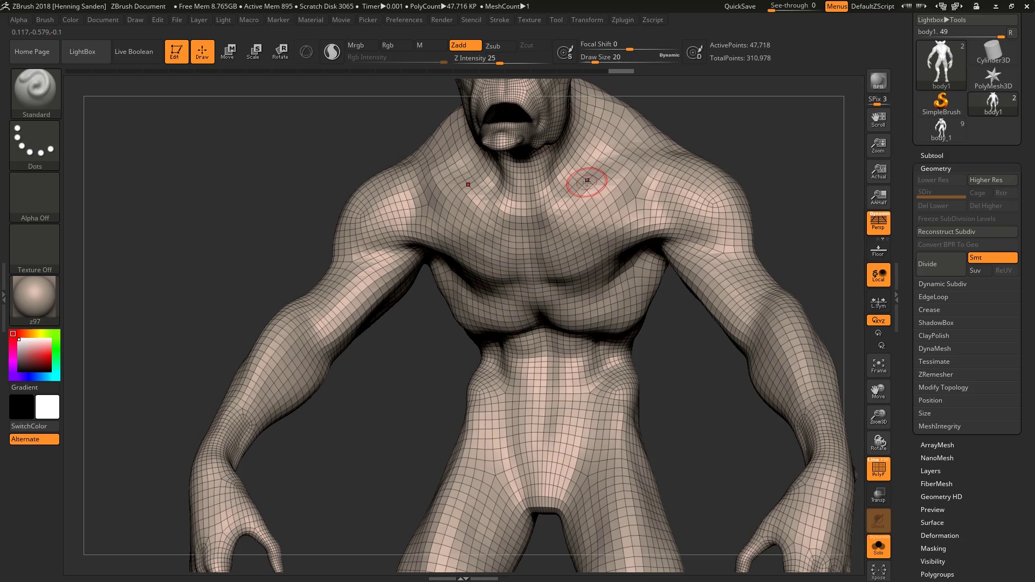
{"action": "right_click_drag", "start_coordinate": [587, 190], "coordinate": [534, 218]}
{"action": "left_click_drag", "start_coordinate": [533, 218], "coordinate": [605, 224]}
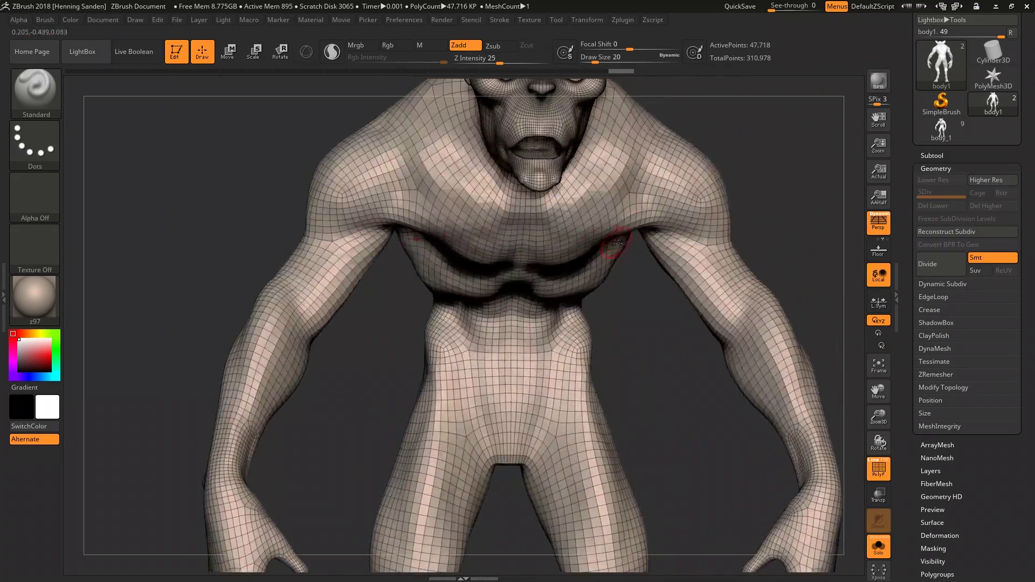
{"action": "right_click_drag", "start_coordinate": [585, 242], "coordinate": [587, 208]}
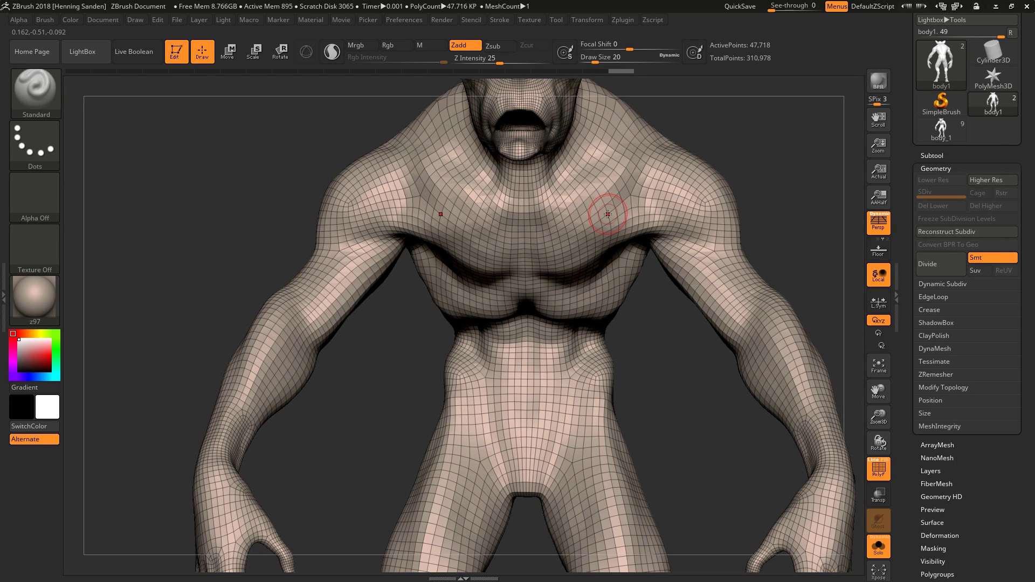
{"action": "right_click_drag", "start_coordinate": [605, 211], "coordinate": [603, 182]}
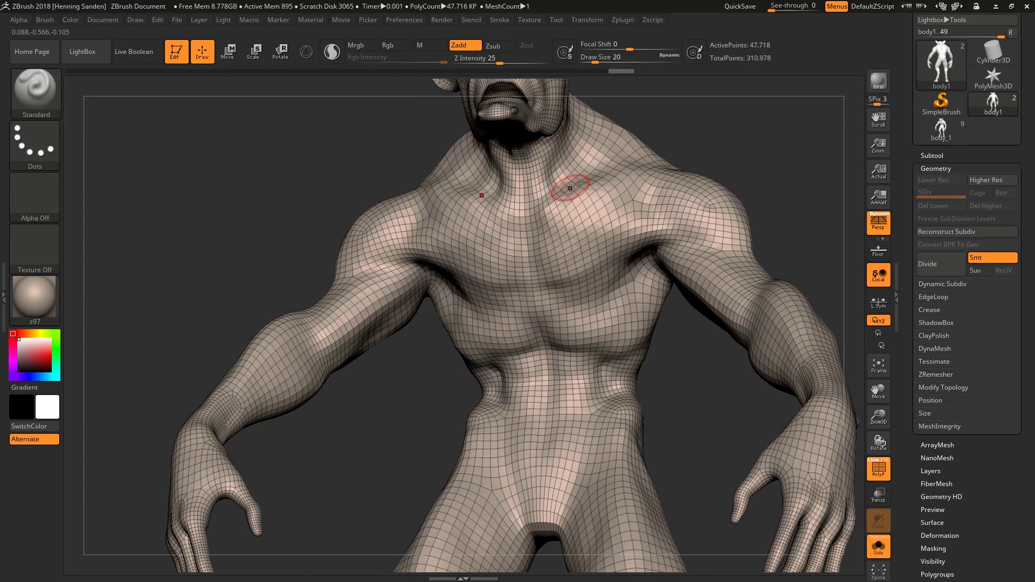
Switch to the detailed body subtool without wireframe and examine its shoulder, chest and arm anatomy.
{"action": "left_click", "coordinate": [930, 155]}
{"action": "left_click", "coordinate": [927, 183]}
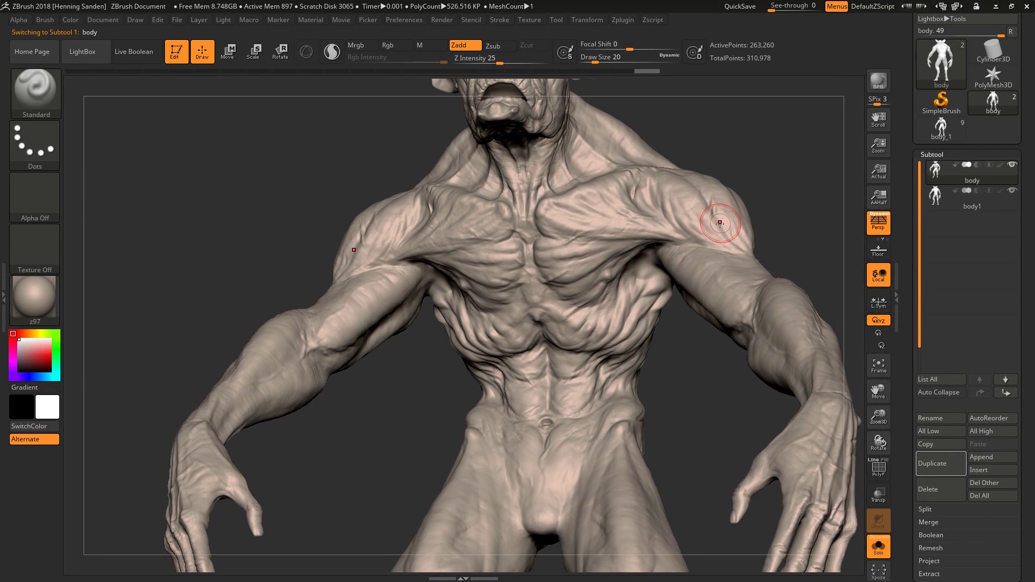
{"action": "mouse_move", "coordinate": [722, 226]}
{"action": "right_mouse_down"}
{"action": "mouse_move", "coordinate": [730, 240]}
{"action": "mouse_move", "coordinate": [715, 204]}
{"action": "right_mouse_up"}
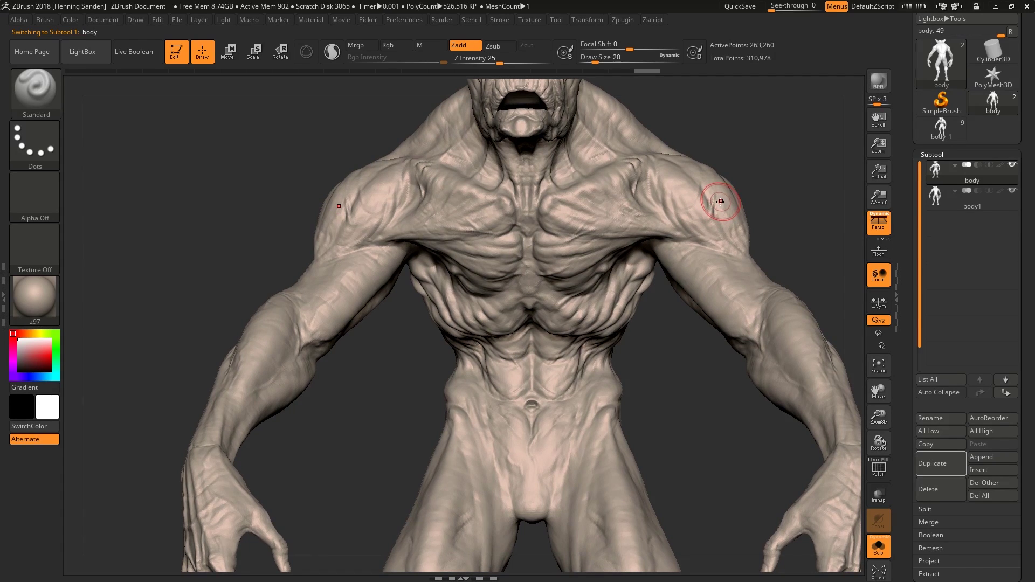
{"action": "right_click_drag", "start_coordinate": [717, 199], "coordinate": [725, 200]}
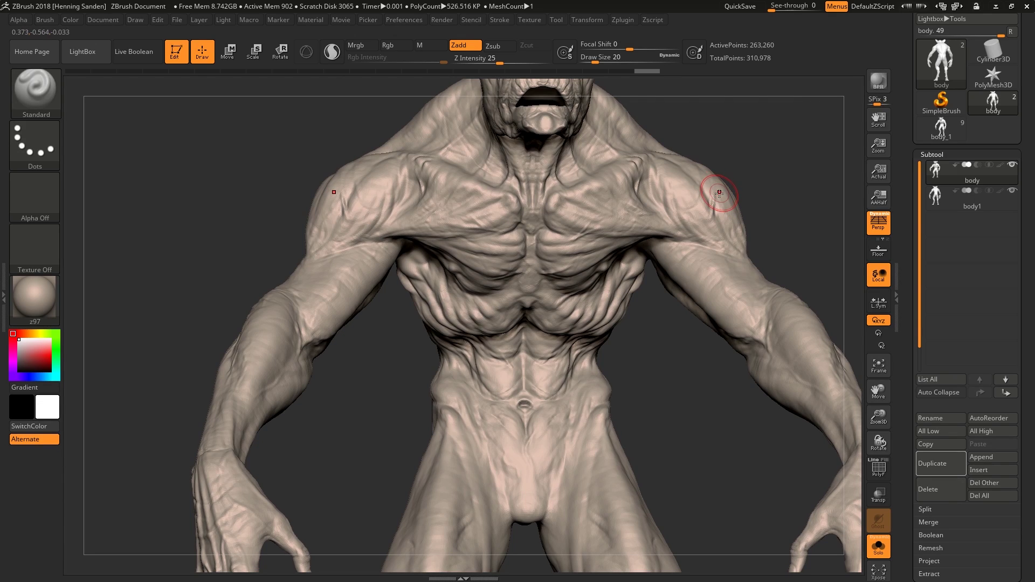
{"action": "mouse_move", "coordinate": [717, 187]}
{"action": "right_mouse_down"}
{"action": "mouse_move", "coordinate": [688, 202]}
{"action": "mouse_move", "coordinate": [701, 221]}
{"action": "mouse_move", "coordinate": [667, 200]}
{"action": "mouse_move", "coordinate": [702, 203]}
{"action": "right_mouse_up"}
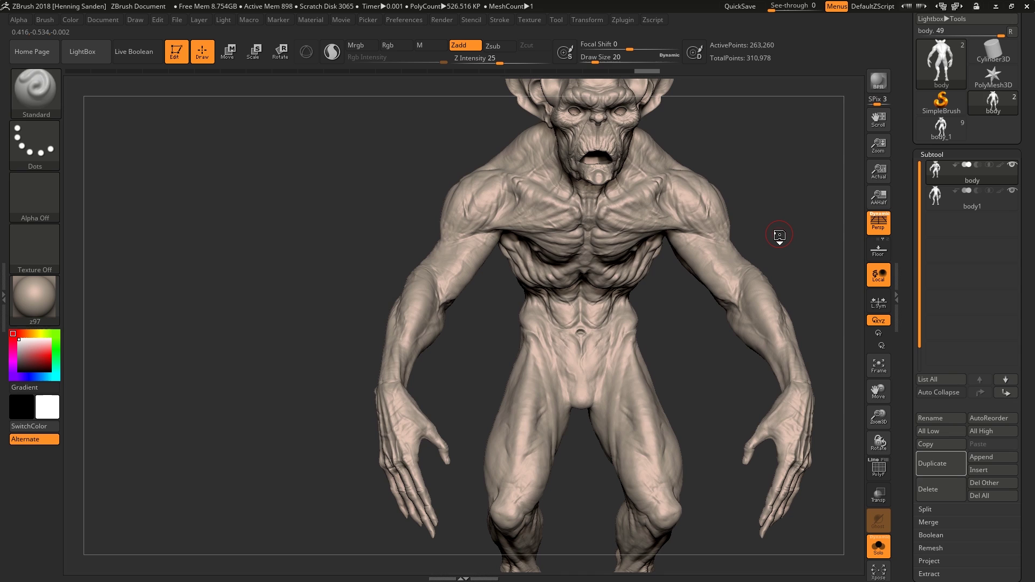
Undo the subdivision on body1 to restore the low-resolution mesh, and hide its wireframe.
{"action": "key", "text": "alt+Down"}
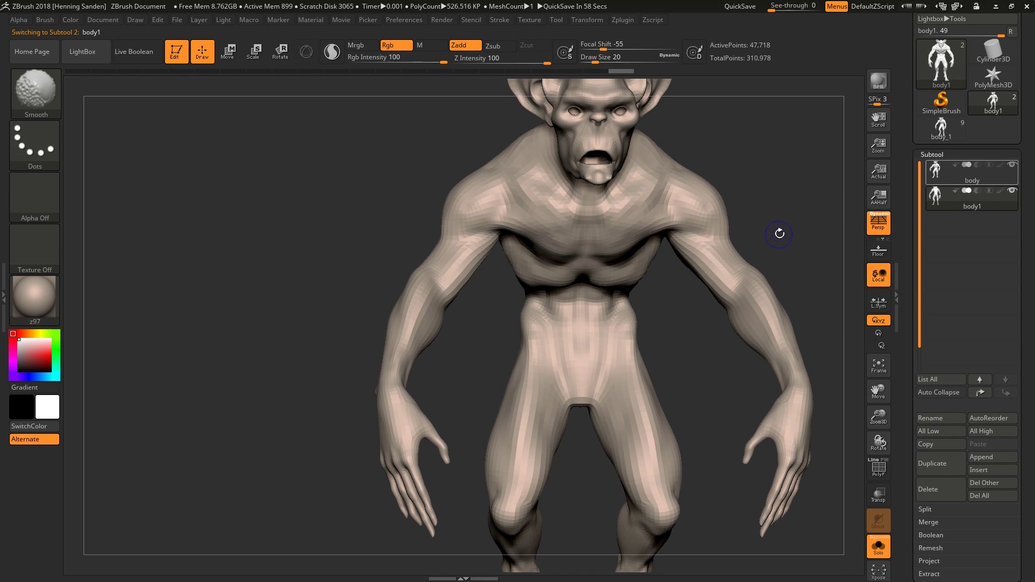
{"action": "key", "text": "shift+f"}
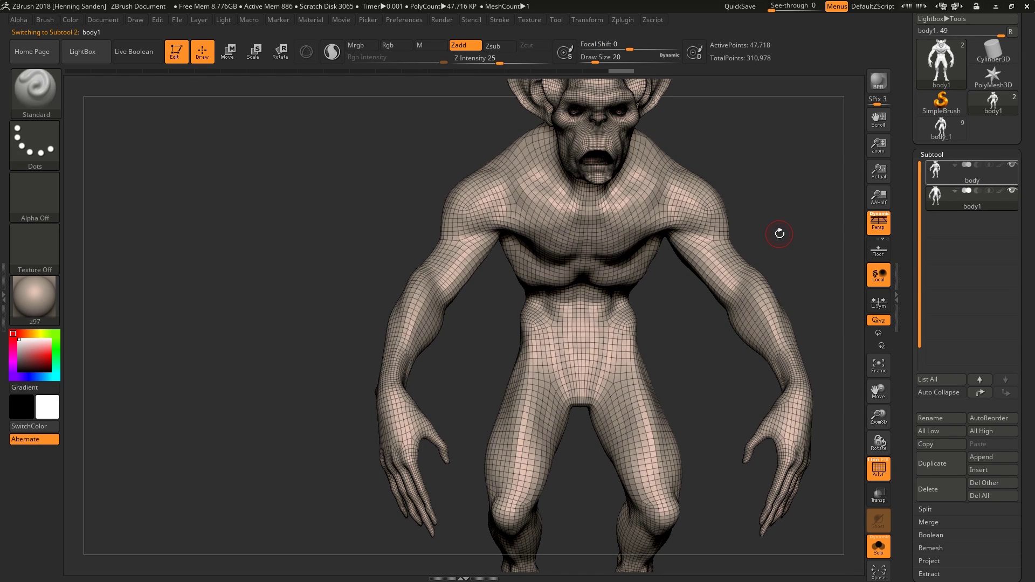
{"action": "key", "text": "ctrl+z"}
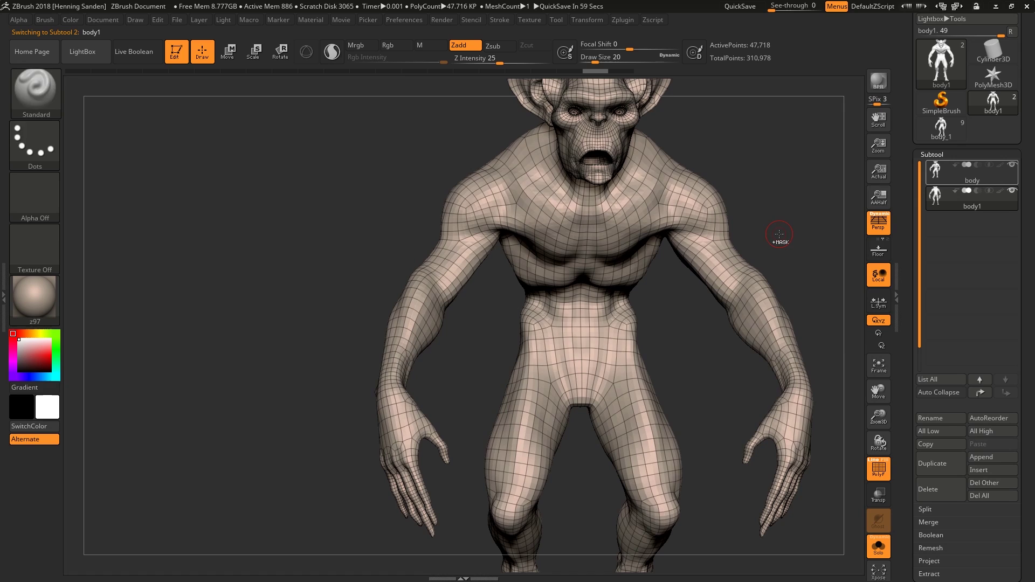
{"action": "key", "text": "shift+d"}
{"action": "key", "text": "shift+f"}
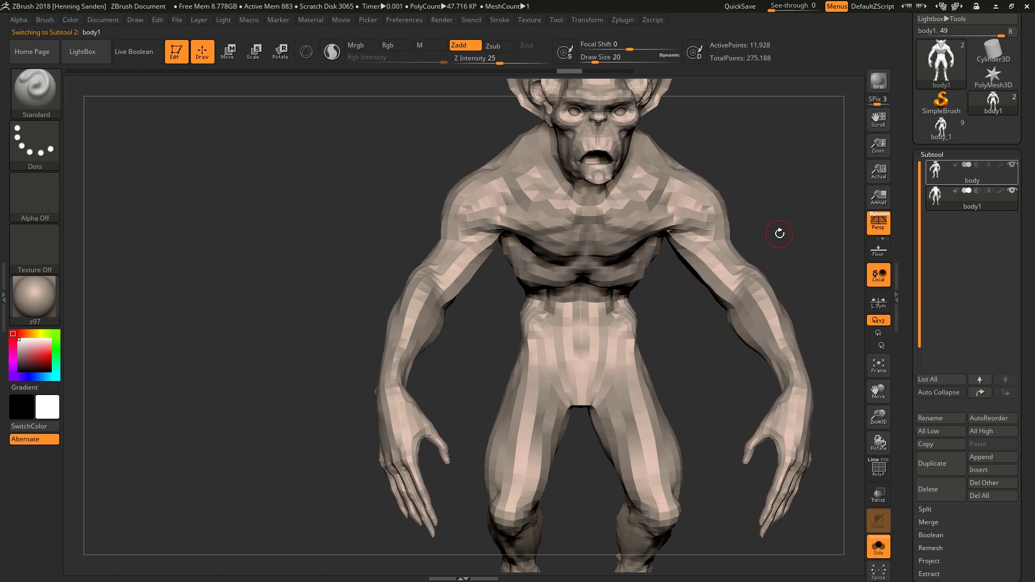
Compare the low-resolution body1 with the detailed body subtool from the front and at an angle.
{"action": "key", "text": "Up"}
{"action": "key", "text": "Down"}
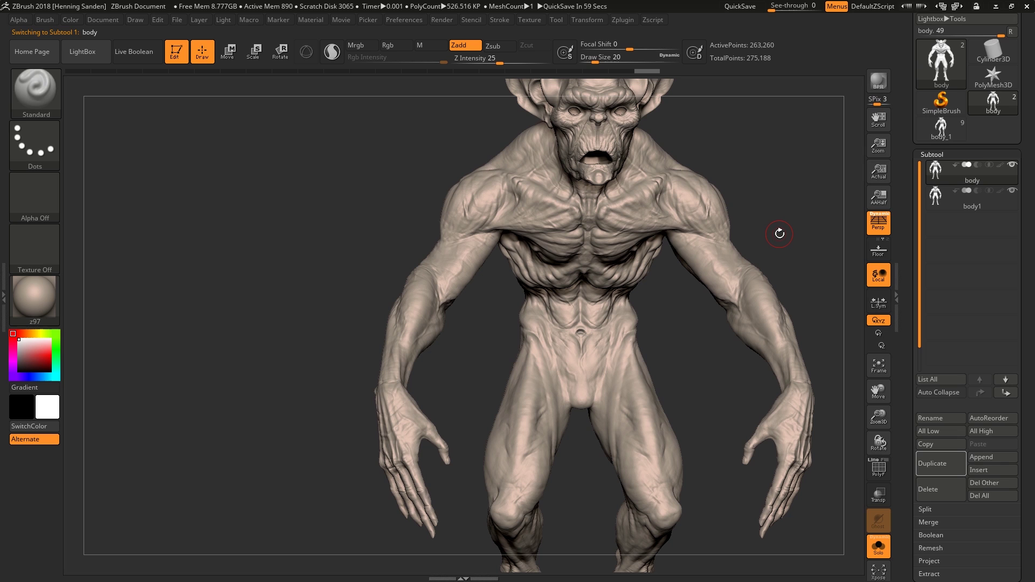
{"action": "right_click_drag", "start_coordinate": [636, 181], "coordinate": [506, 253]}
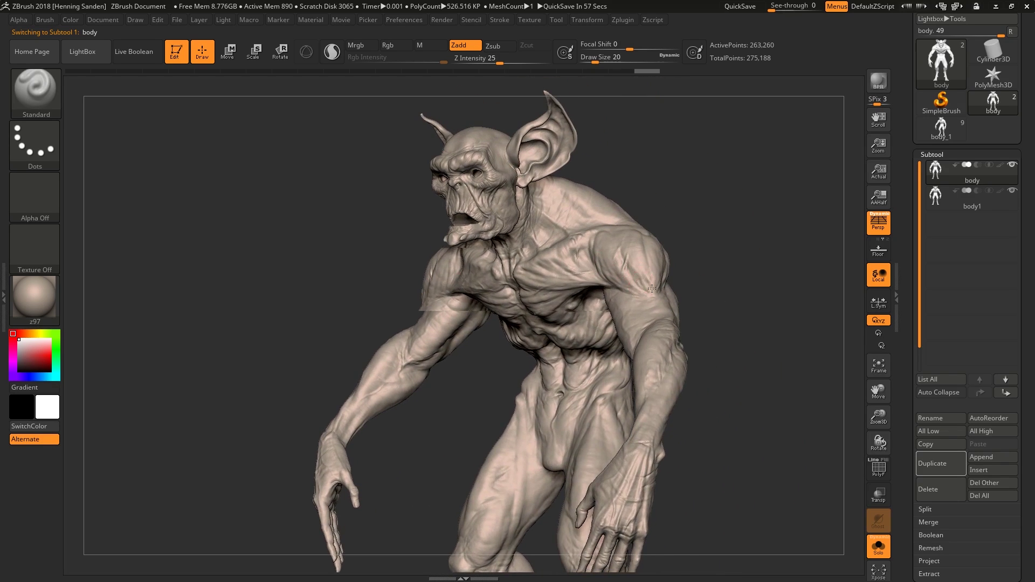
{"action": "mouse_move", "coordinate": [572, 273]}
{"action": "right_mouse_down"}
{"action": "mouse_move", "coordinate": [649, 288]}
{"action": "mouse_move", "coordinate": [665, 313]}
{"action": "mouse_move", "coordinate": [680, 275]}
{"action": "right_mouse_up"}
Select body1, show its wireframe and mask it down to the elbows, leaving the forearms and hands free.
{"action": "left_click", "coordinate": [941, 200]}
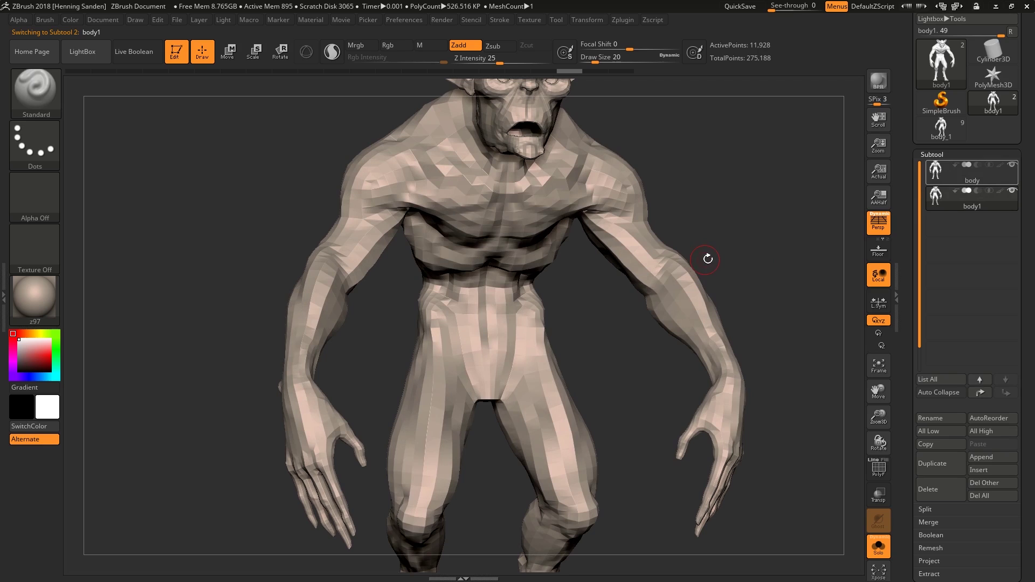
{"action": "key", "text": "shift+f"}
{"action": "key", "text": "r"}
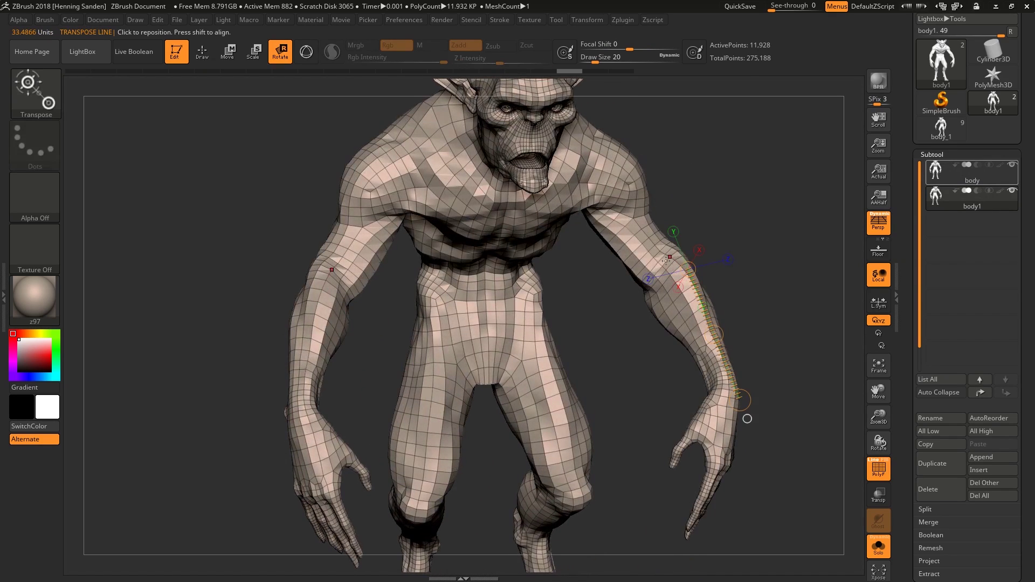
{"action": "left_click_drag", "start_coordinate": [654, 246], "coordinate": [668, 275], "text": "ctrl"}
{"action": "mouse_move", "coordinate": [728, 313]}
{"action": "right_mouse_down"}
{"action": "mouse_move", "coordinate": [640, 325]}
{"action": "mouse_move", "coordinate": [608, 354]}
{"action": "mouse_move", "coordinate": [587, 352]}
{"action": "right_mouse_up"}
Lay a rotation transpose line about 35 units long along body1's forearm from the elbow to the wrist.
{"action": "mouse_move", "coordinate": [767, 206]}
{"action": "left_mouse_down"}
{"action": "mouse_move", "coordinate": [755, 268]}
{"action": "mouse_move", "coordinate": [738, 278]}
{"action": "left_mouse_up"}
{"action": "right_click_drag", "start_coordinate": [678, 340], "coordinate": [723, 353]}
{"action": "left_click_drag", "start_coordinate": [671, 395], "coordinate": [734, 264]}
{"action": "mouse_move", "coordinate": [528, 323]}
{"action": "right_mouse_down"}
{"action": "mouse_move", "coordinate": [636, 320]}
{"action": "mouse_move", "coordinate": [456, 286]}
{"action": "right_mouse_up"}
Try bending body1's forearms about the elbows with the rotation transpose line, and undo the rotations.
{"action": "left_click_drag", "start_coordinate": [690, 360], "coordinate": [640, 326]}
{"action": "right_click_drag", "start_coordinate": [639, 183], "coordinate": [700, 195]}
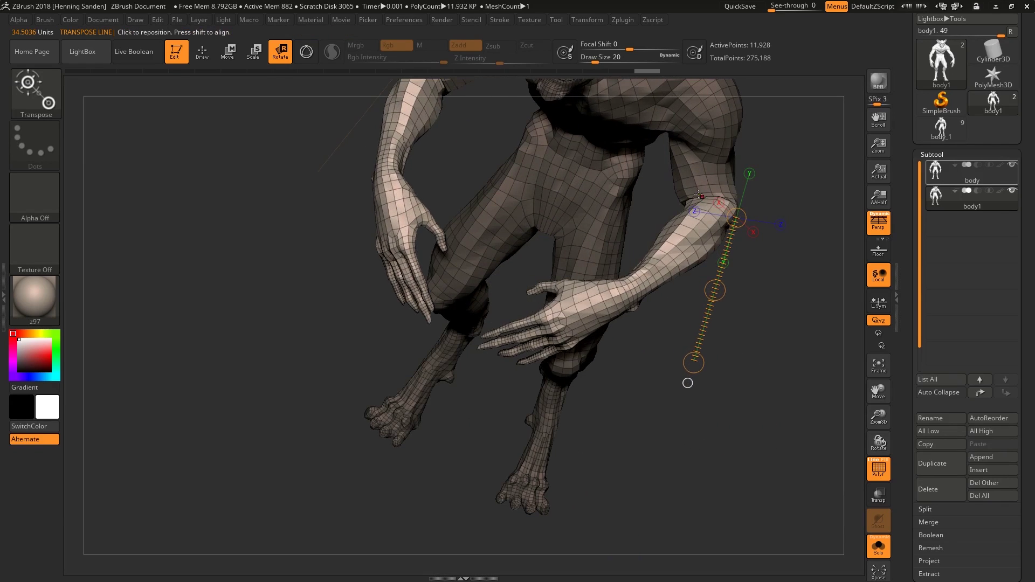
{"action": "key", "text": "ctrl+z"}
{"action": "mouse_move", "coordinate": [694, 363]}
{"action": "left_mouse_down"}
{"action": "mouse_move", "coordinate": [664, 348]}
{"action": "mouse_move", "coordinate": [737, 367]}
{"action": "mouse_move", "coordinate": [672, 351]}
{"action": "mouse_move", "coordinate": [701, 363]}
{"action": "left_mouse_up"}
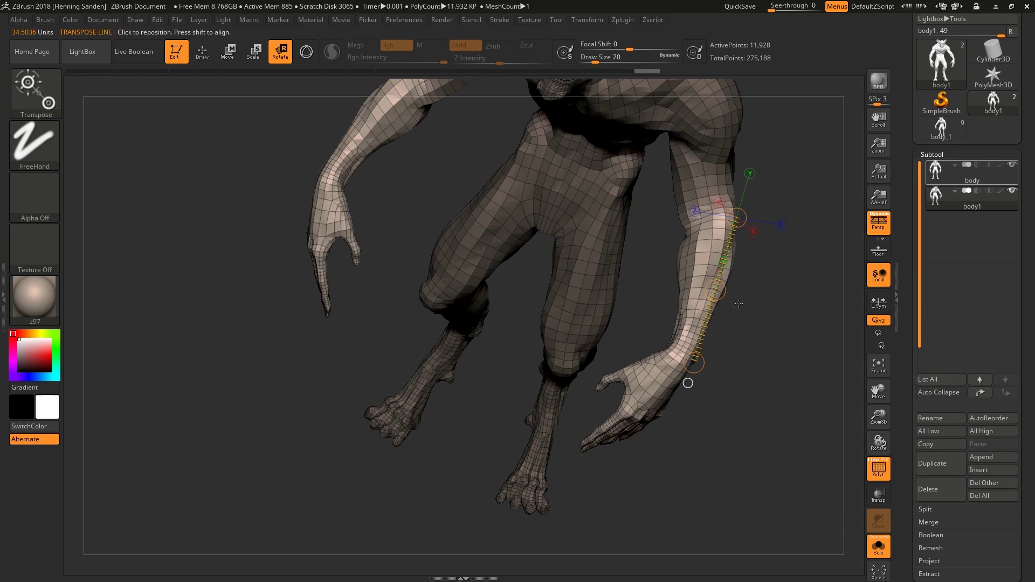
{"action": "key", "text": "ctrl+z"}
Switch to the detailed body, hide the wireframe and mask it down to the elbows, leaving the forearms free.
{"action": "left_click", "coordinate": [937, 175]}
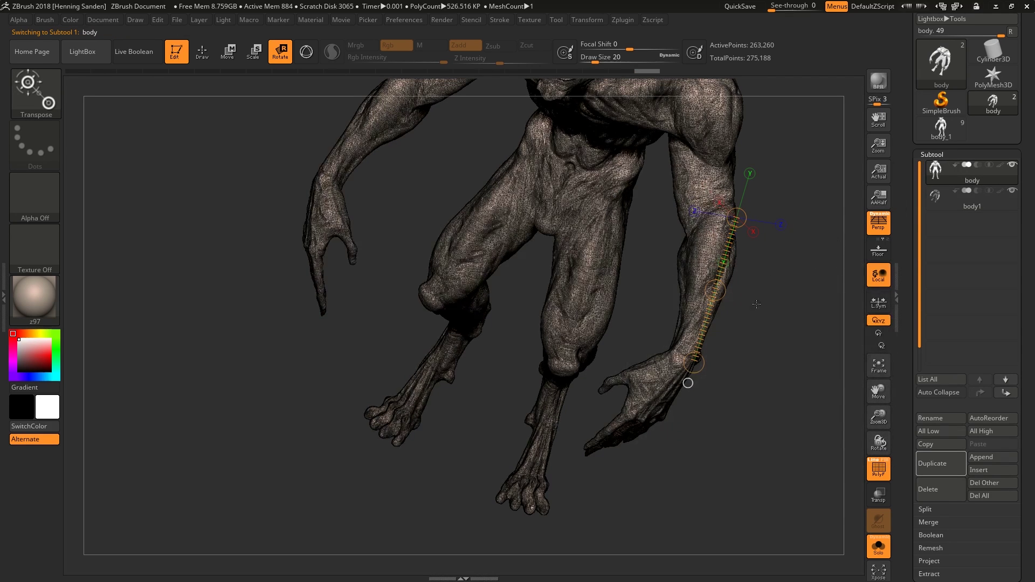
{"action": "key", "text": "shift+f"}
{"action": "key", "text": "w"}
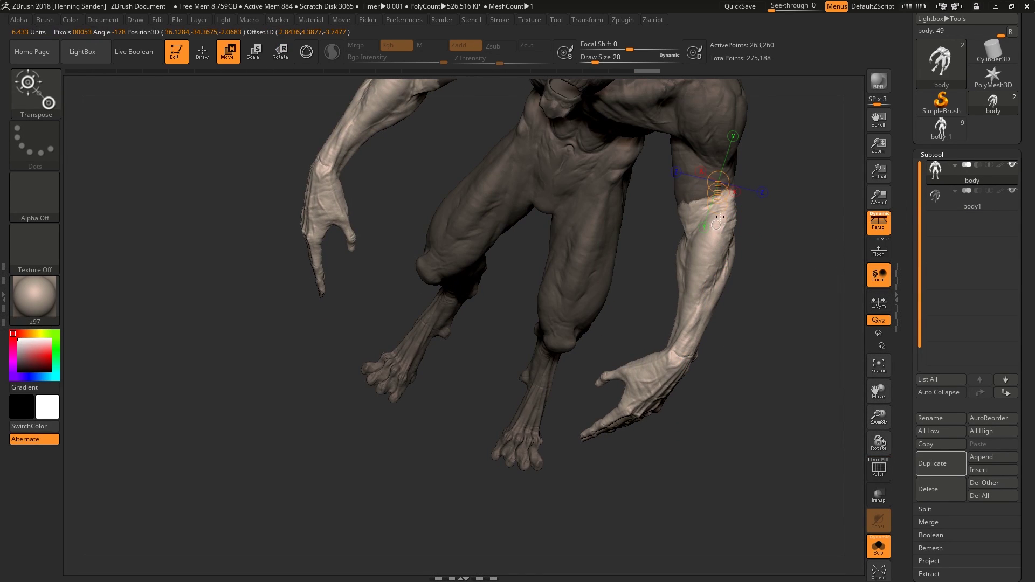
{"action": "left_click_drag", "start_coordinate": [716, 225], "coordinate": [723, 247], "text": "ctrl"}
{"action": "mouse_move", "coordinate": [724, 250]}
{"action": "right_mouse_down"}
{"action": "mouse_move", "coordinate": [745, 274]}
{"action": "mouse_move", "coordinate": [822, 282]}
{"action": "mouse_move", "coordinate": [720, 259]}
{"action": "right_mouse_up"}
Draw a rotation transpose line about 40 units long from elbow to wrist and try bending the detailed body's forearms.
{"action": "key", "text": "r"}
{"action": "mouse_move", "coordinate": [738, 214]}
{"action": "left_mouse_down"}
{"action": "mouse_move", "coordinate": [707, 382]}
{"action": "mouse_move", "coordinate": [696, 334]}
{"action": "left_mouse_up"}
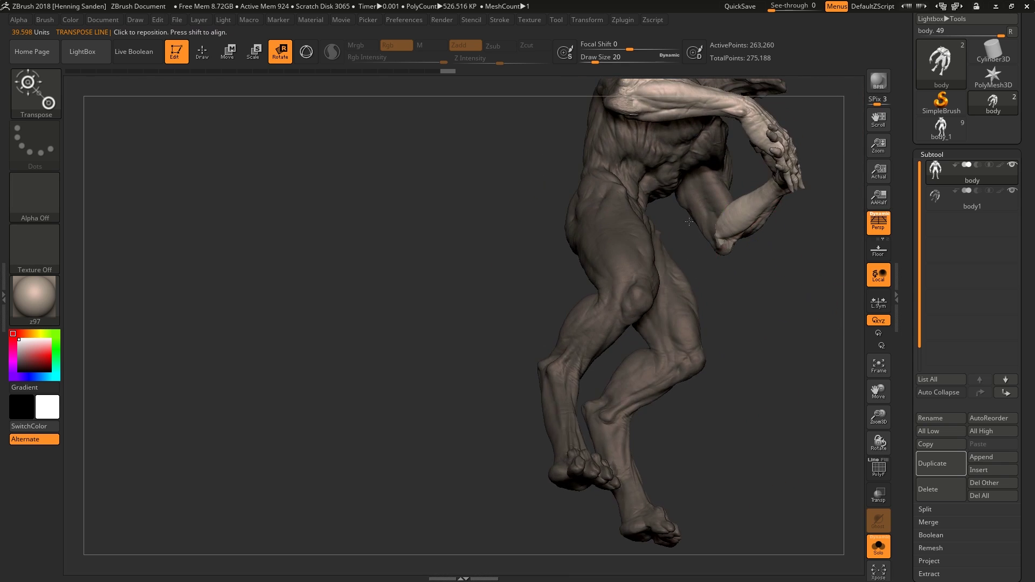
{"action": "left_click_drag", "start_coordinate": [647, 324], "coordinate": [666, 358]}
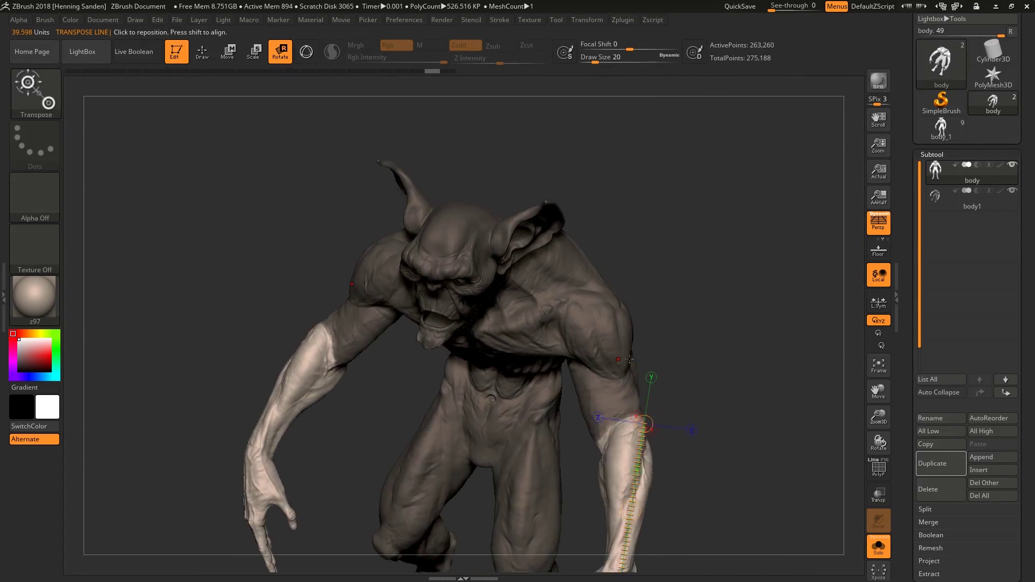
Clear the mask from the detailed body and return to Draw mode, viewing the chest and shoulders.
{"action": "mouse_move", "coordinate": [701, 270]}
{"action": "left_mouse_down"}
{"action": "mouse_move", "coordinate": [731, 229]}
{"action": "mouse_move", "coordinate": [724, 255]}
{"action": "mouse_move", "coordinate": [708, 259]}
{"action": "left_mouse_up"}
{"action": "key", "text": "q"}
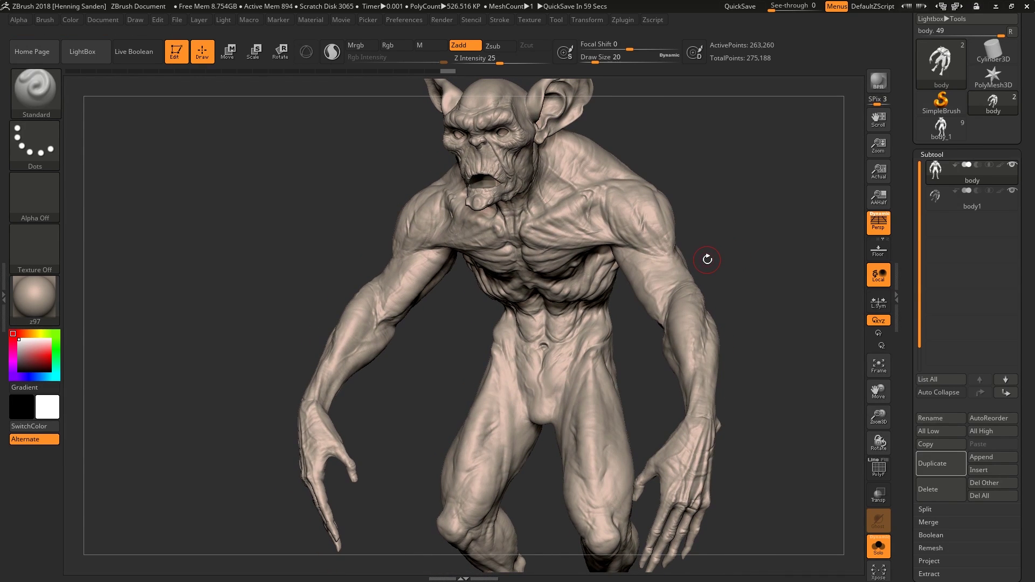
{"action": "mouse_move", "coordinate": [581, 209]}
{"action": "right_mouse_down"}
{"action": "mouse_move", "coordinate": [454, 218]}
{"action": "mouse_move", "coordinate": [585, 211]}
{"action": "right_mouse_up"}
{"action": "left_click_drag", "start_coordinate": [585, 211], "coordinate": [569, 213]}
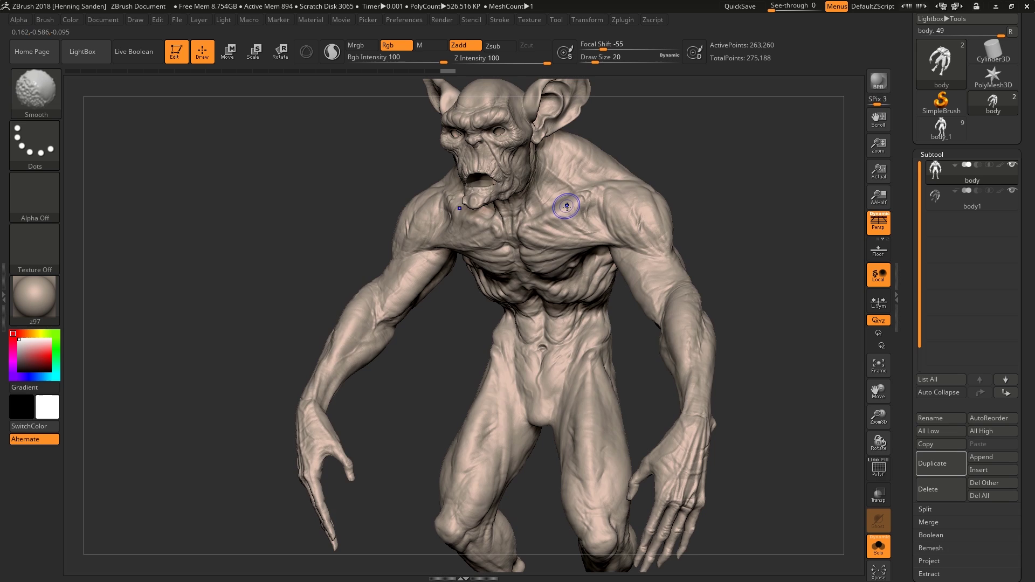
Mask the detailed body's arms from the shoulders down to the hands, and clear the mask.
{"action": "key", "text": "shift+f"}
{"action": "key", "text": "shift+f"}
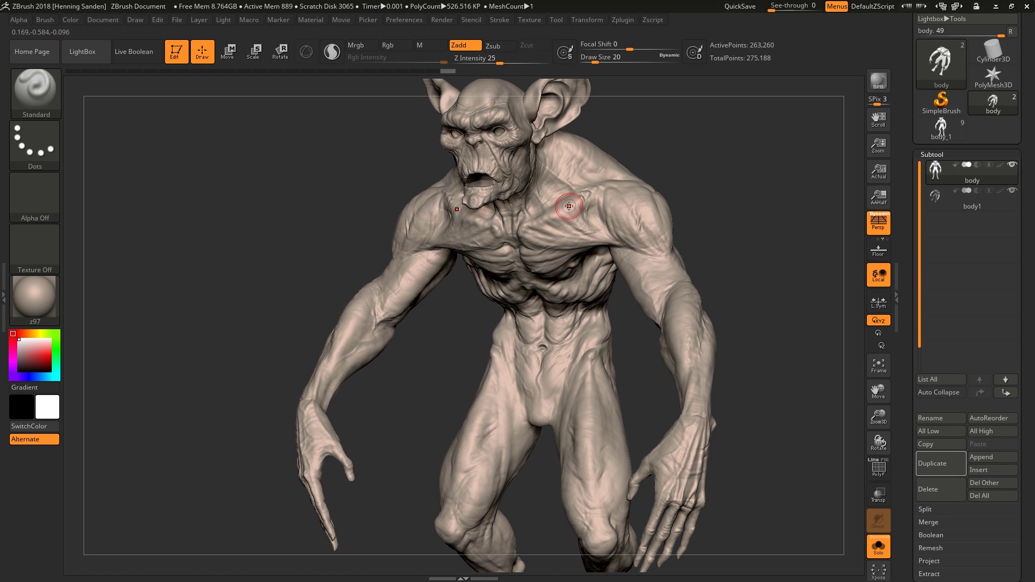
{"action": "right_click_drag", "start_coordinate": [569, 206], "coordinate": [574, 229], "text": "alt"}
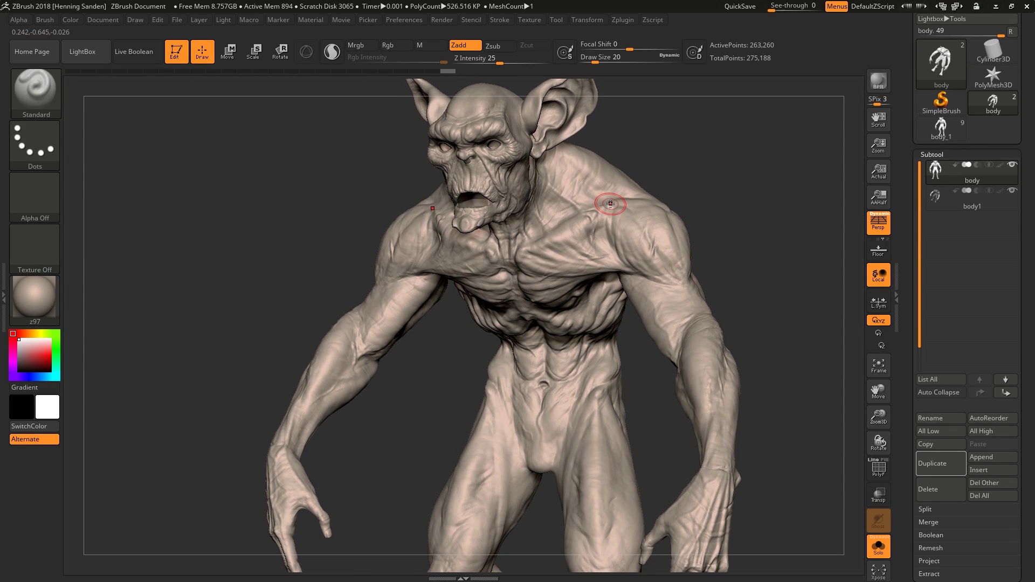
{"action": "key", "text": "ctrl"}
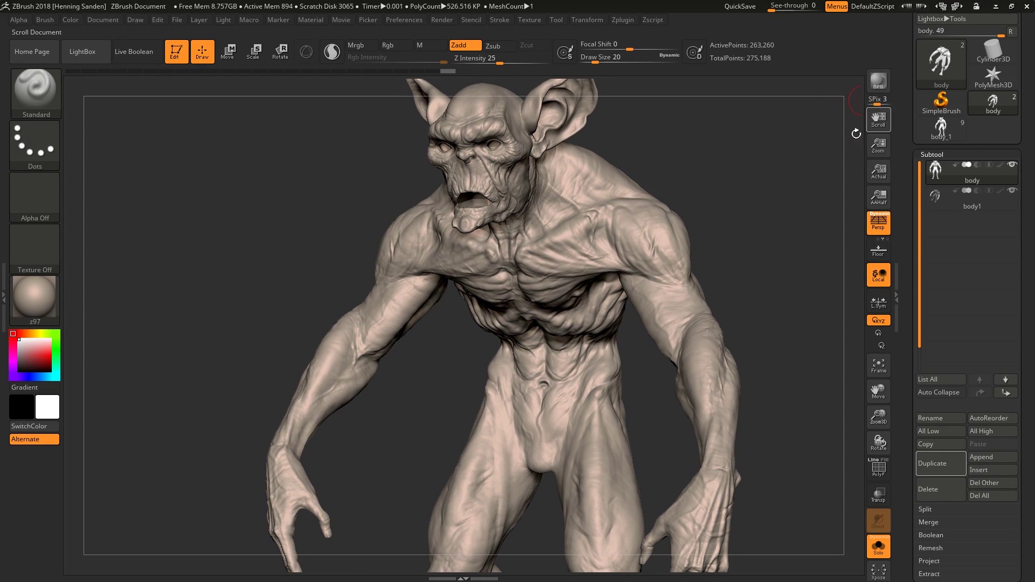
{"action": "key", "text": "ctrl+h"}
{"action": "key", "text": "ctrl+i"}
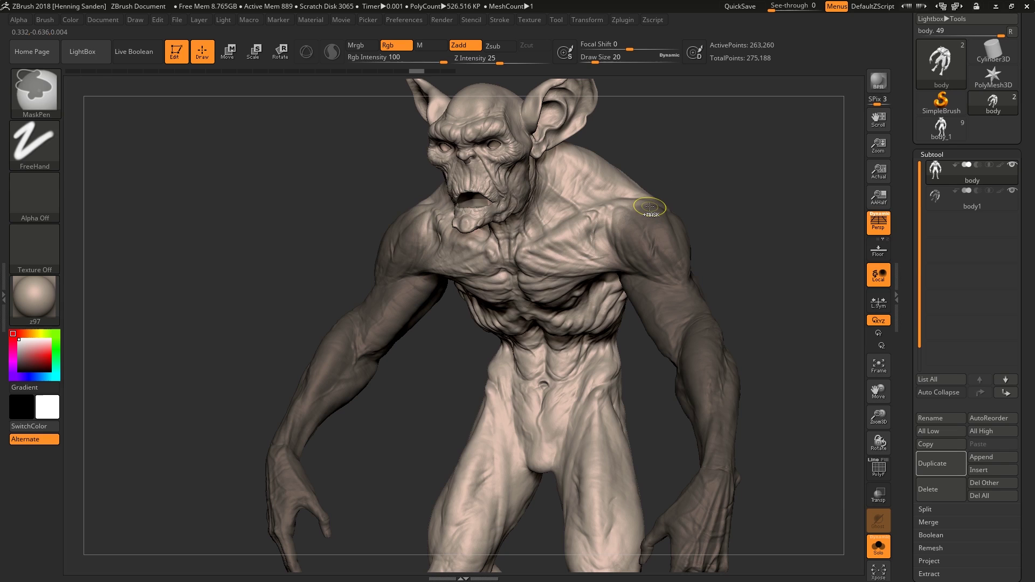
{"action": "left_click", "coordinate": [692, 203], "text": "ctrl"}
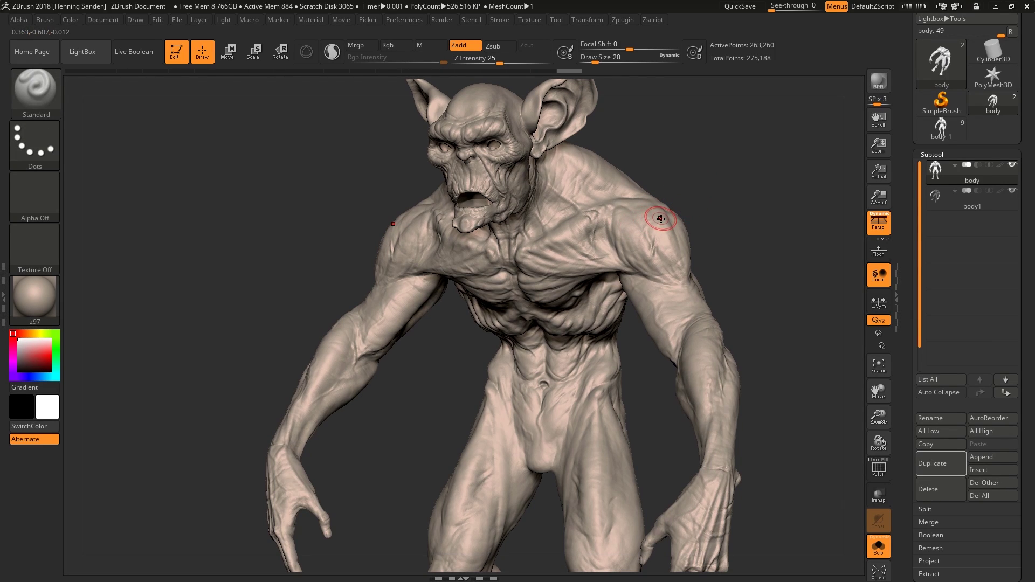
{"action": "right_click_drag", "start_coordinate": [661, 221], "coordinate": [664, 220]}
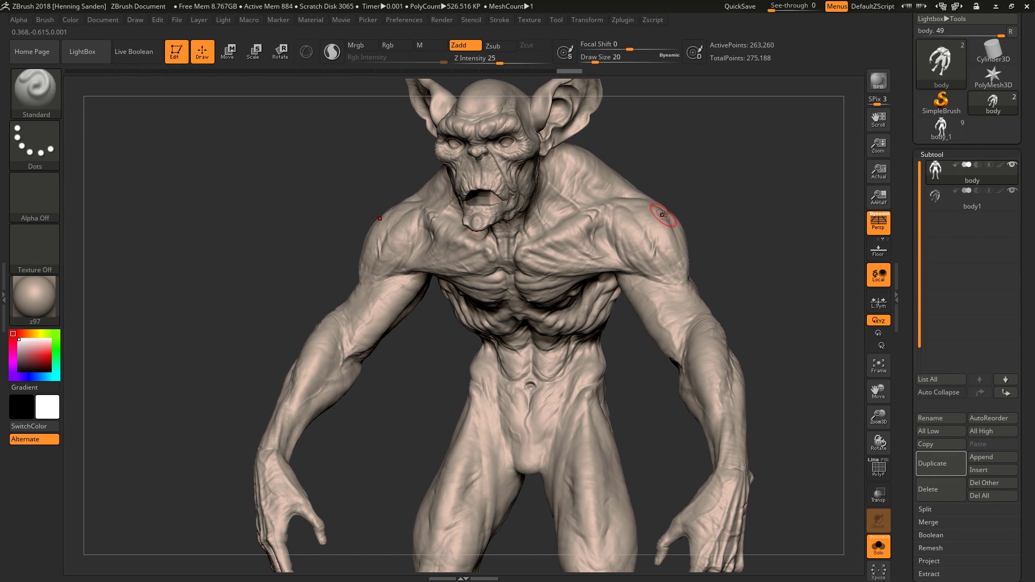
Switch to the low-resolution body1 subtool and show its wireframe, with no mask on it.
{"action": "left_click", "coordinate": [663, 214], "text": "alt"}
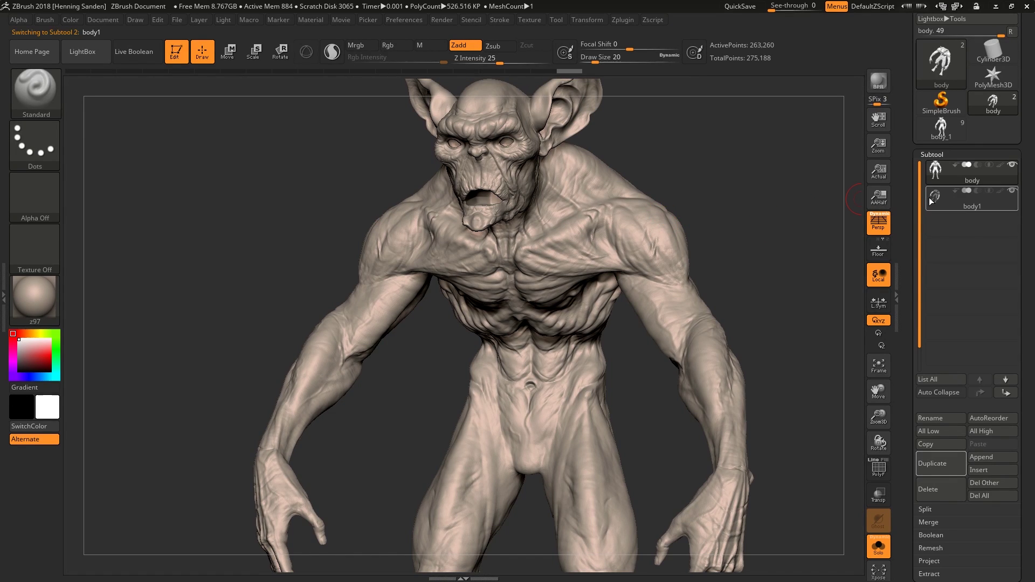
{"action": "key", "text": "shift+f"}
{"action": "left_click_drag", "start_coordinate": [755, 218], "coordinate": [749, 221], "text": "ctrl"}
Examine the low-resolution polygon flow on body1's face, ears, neck and shoulders from the front and both three-quarter angles.
{"action": "mouse_move", "coordinate": [633, 217]}
{"action": "right_mouse_down", "text": "alt"}
{"action": "mouse_move", "coordinate": [707, 301]}
{"action": "mouse_move", "coordinate": [680, 224]}
{"action": "mouse_move", "coordinate": [653, 198]}
{"action": "right_mouse_up", "text": "alt"}
{"action": "right_click_drag", "start_coordinate": [410, 205], "coordinate": [544, 264], "text": "alt"}
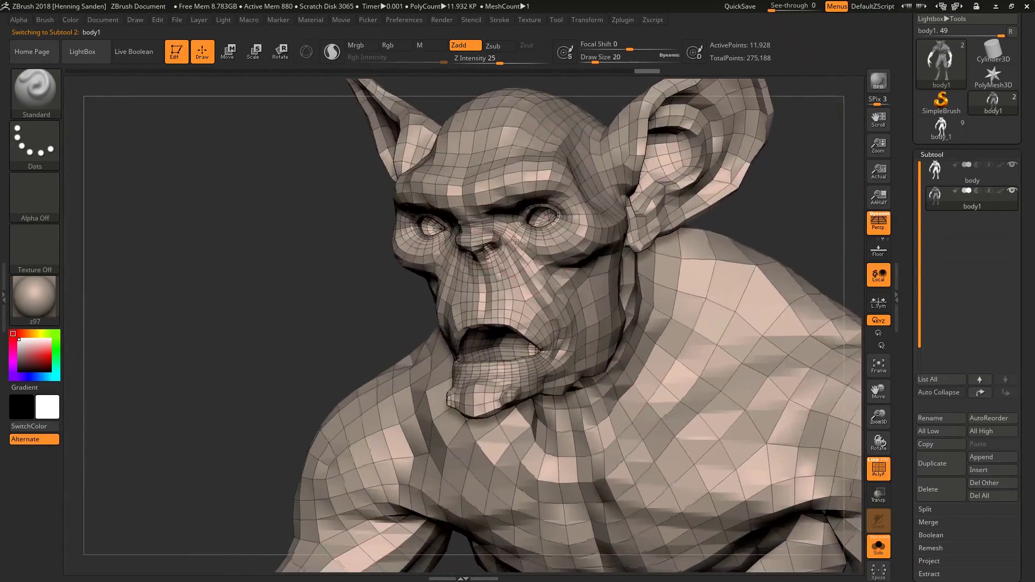
{"action": "mouse_move", "coordinate": [607, 298]}
{"action": "right_mouse_down"}
{"action": "mouse_move", "coordinate": [582, 301]}
{"action": "mouse_move", "coordinate": [592, 282]}
{"action": "right_mouse_up"}
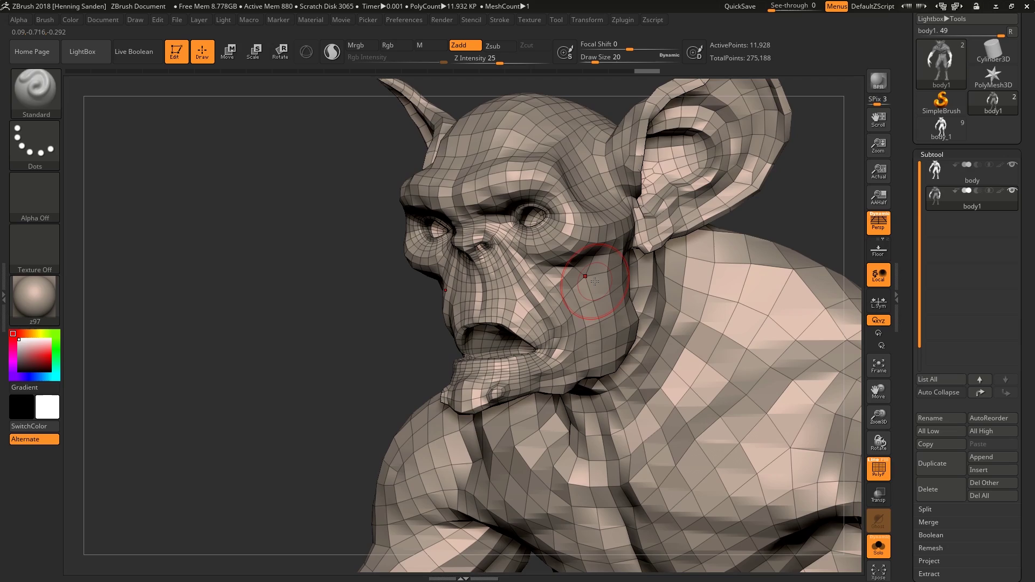
{"action": "right_click_drag", "start_coordinate": [597, 282], "coordinate": [615, 292]}
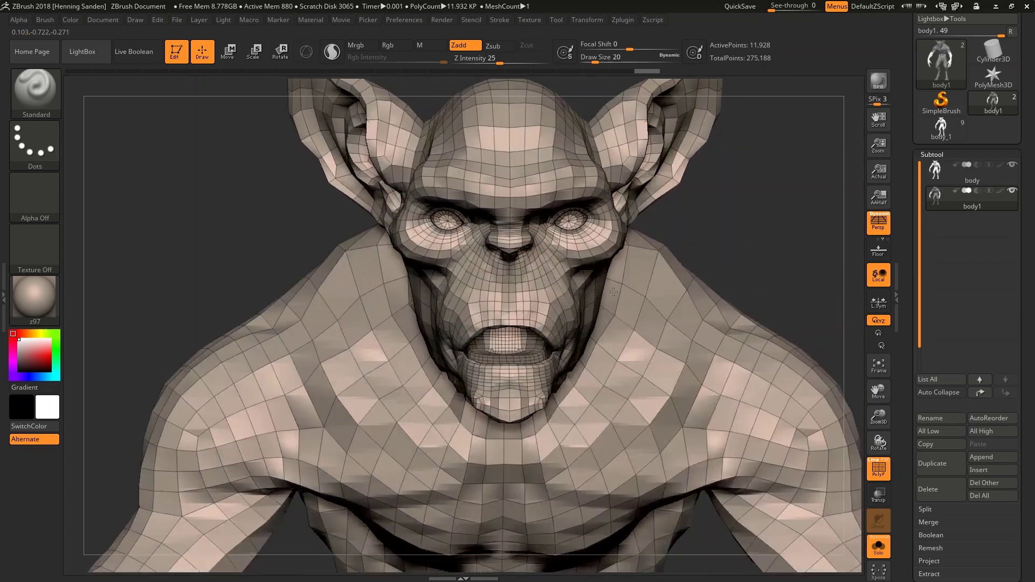
{"action": "right_click_drag", "start_coordinate": [548, 293], "coordinate": [726, 189]}
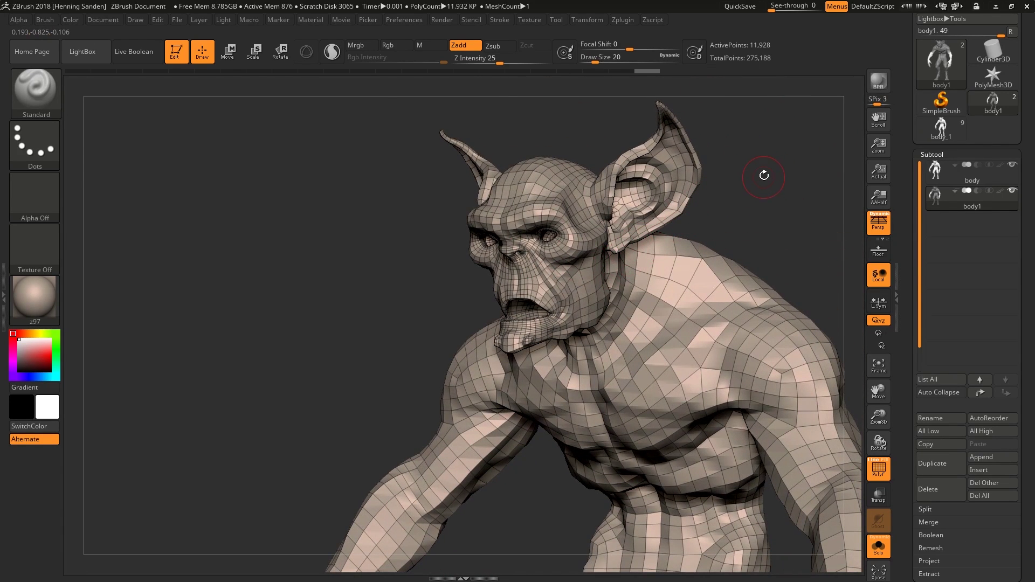
{"action": "right_click_drag", "start_coordinate": [615, 221], "coordinate": [631, 213]}
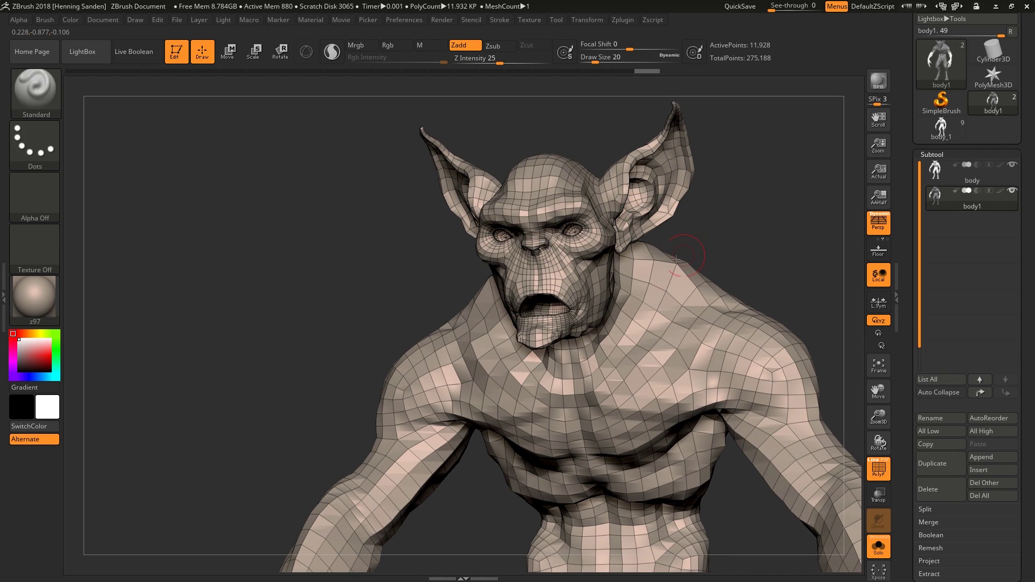
{"action": "right_click_drag", "start_coordinate": [641, 282], "coordinate": [635, 289]}
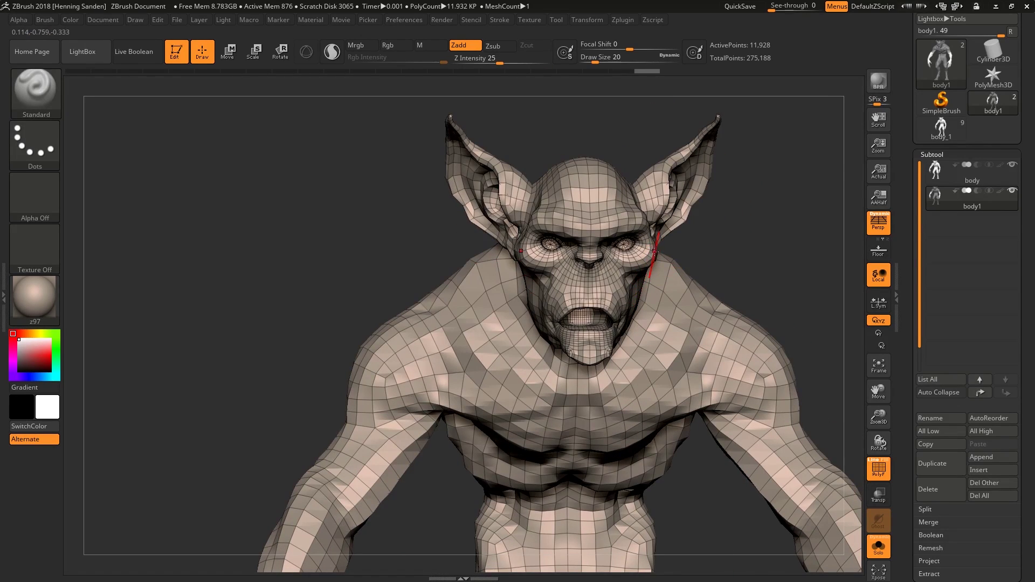
{"action": "mouse_move", "coordinate": [633, 186]}
{"action": "right_mouse_down"}
{"action": "mouse_move", "coordinate": [601, 181]}
{"action": "mouse_move", "coordinate": [645, 200]}
{"action": "right_mouse_up"}
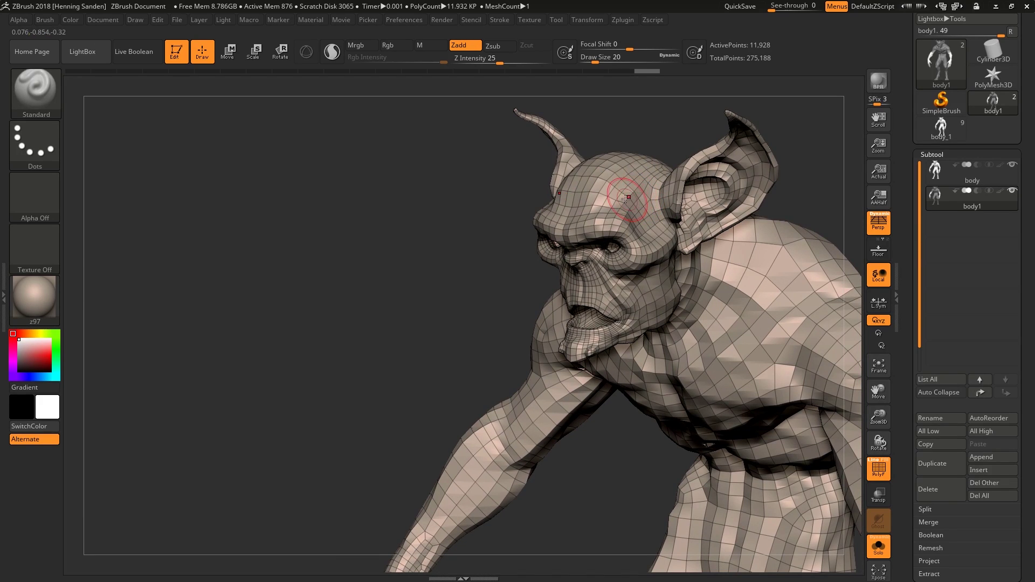
Switch to Maya, show high_geo and hide low_geo, leaving high_geo selected.
{"action": "key", "text": "alt+Tab"}
{"action": "key", "text": "Tab"}
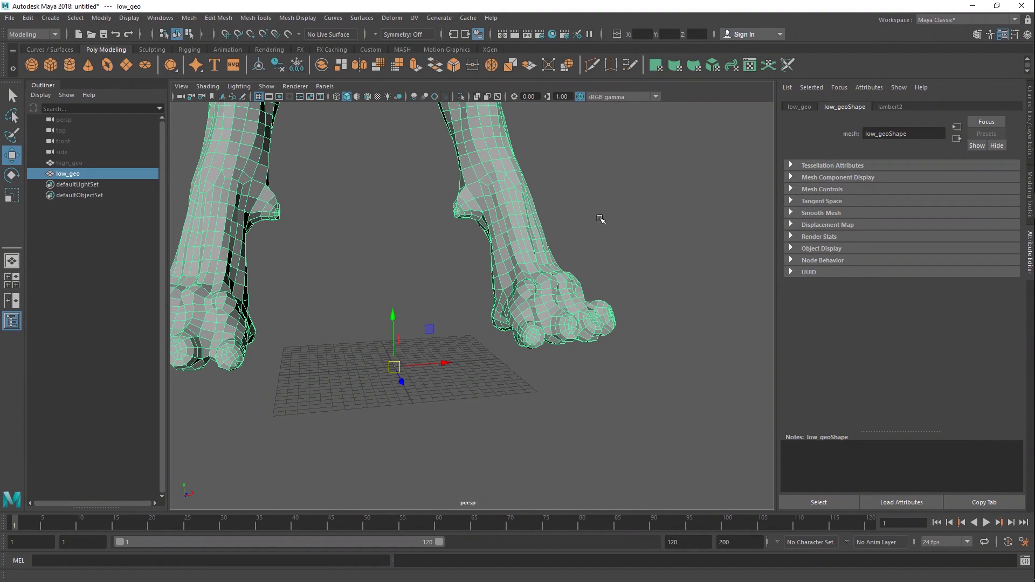
{"action": "left_click_drag", "start_coordinate": [600, 219], "coordinate": [465, 284], "text": "alt"}
{"action": "left_click", "coordinate": [86, 165]}
{"action": "key", "text": "h"}
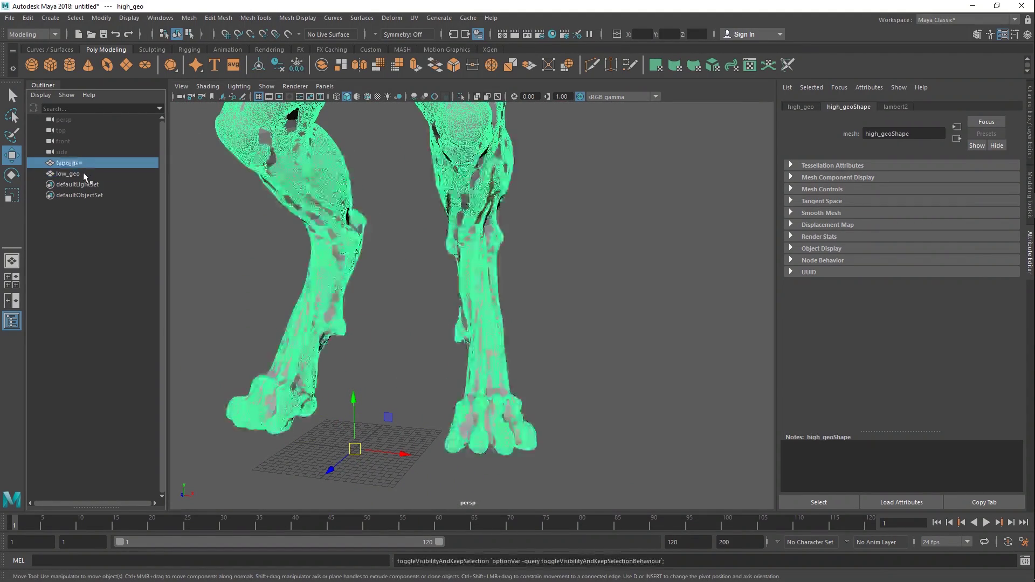
{"action": "left_click", "coordinate": [84, 174]}
{"action": "key", "text": "h"}
{"action": "left_click", "coordinate": [491, 359]}
Examine the dense mesh on high_geo's lower leg and foot, both with and without the selection wireframe.
{"action": "left_click_drag", "start_coordinate": [491, 357], "coordinate": [593, 297], "text": "alt"}
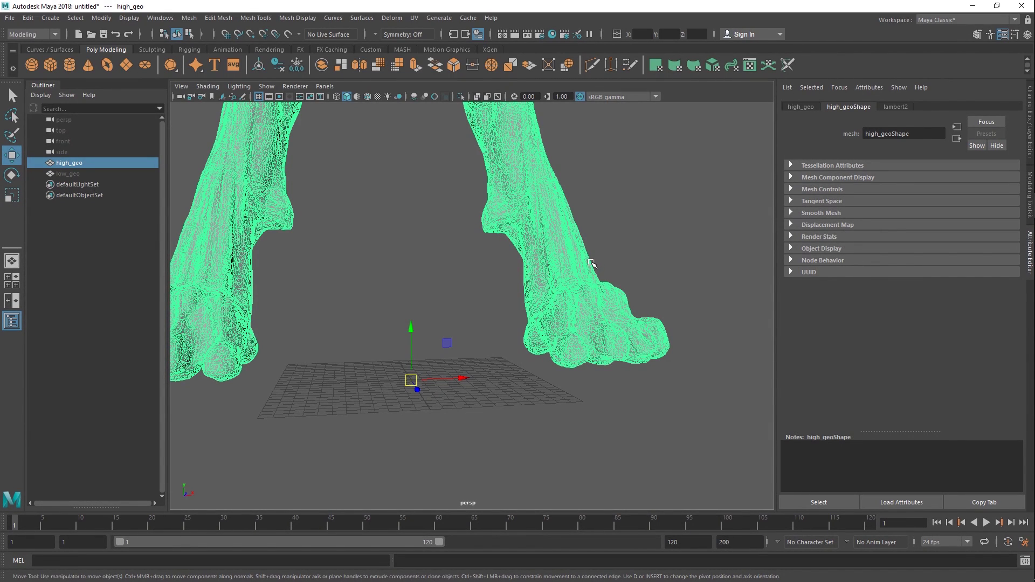
{"action": "right_click_drag", "start_coordinate": [578, 270], "coordinate": [609, 294], "text": "alt"}
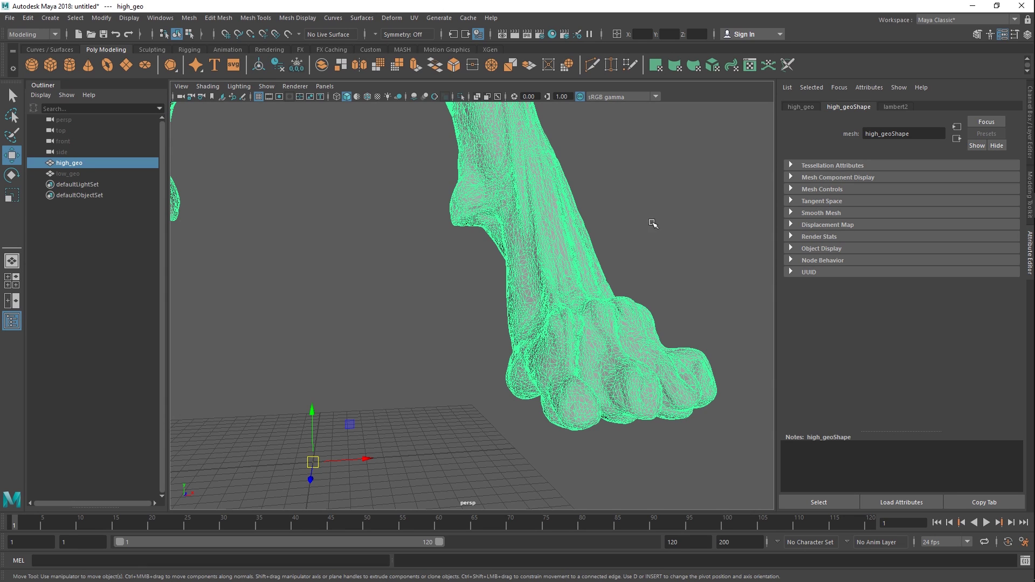
{"action": "left_click", "coordinate": [637, 239]}
{"action": "left_click", "coordinate": [577, 270]}
{"action": "left_click", "coordinate": [665, 224]}
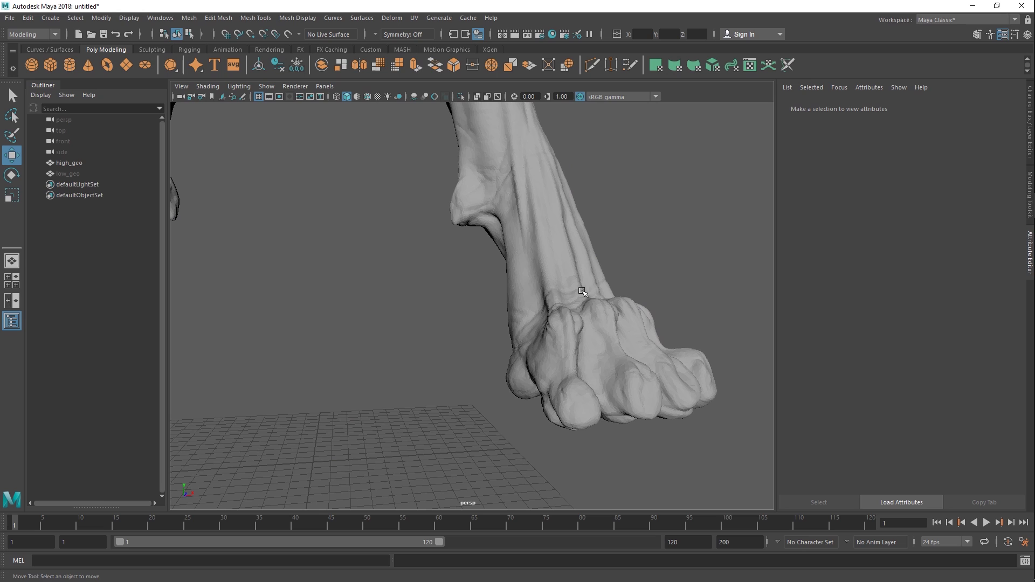
{"action": "left_click", "coordinate": [583, 291]}
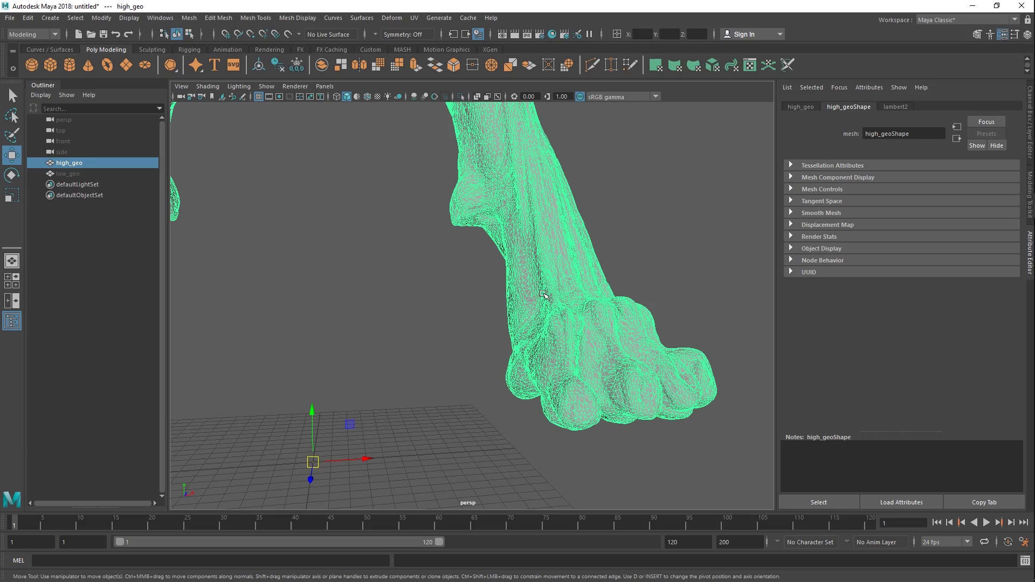
{"action": "mouse_move", "coordinate": [572, 288]}
{"action": "left_mouse_down", "text": "alt"}
{"action": "mouse_move", "coordinate": [548, 289]}
{"action": "mouse_move", "coordinate": [600, 297]}
{"action": "mouse_move", "coordinate": [570, 297]}
{"action": "left_mouse_up", "text": "alt"}
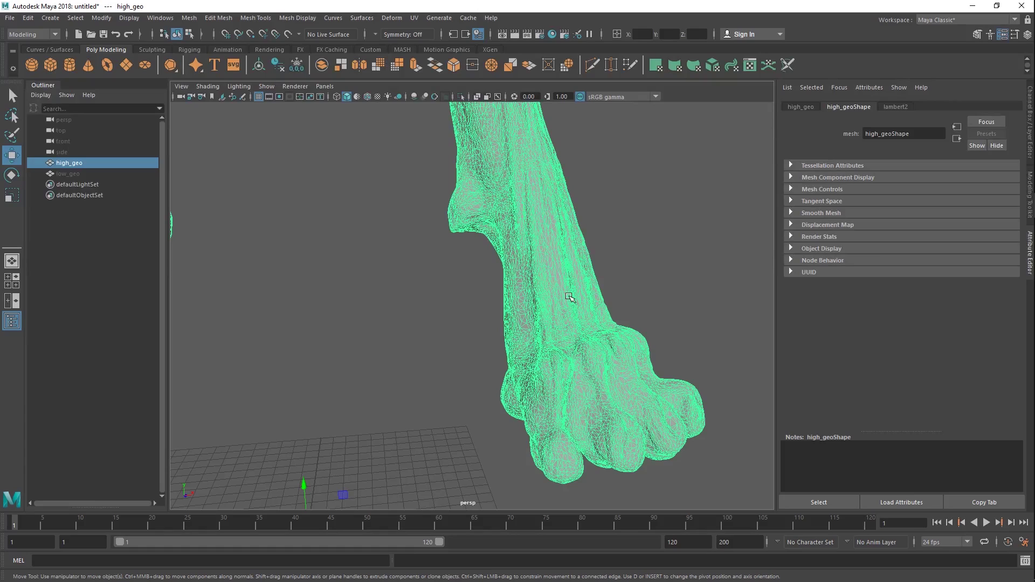
{"action": "right_click_drag", "start_coordinate": [582, 282], "coordinate": [579, 276], "text": "alt"}
{"action": "middle_click_drag", "start_coordinate": [579, 276], "coordinate": [556, 255], "text": "alt"}
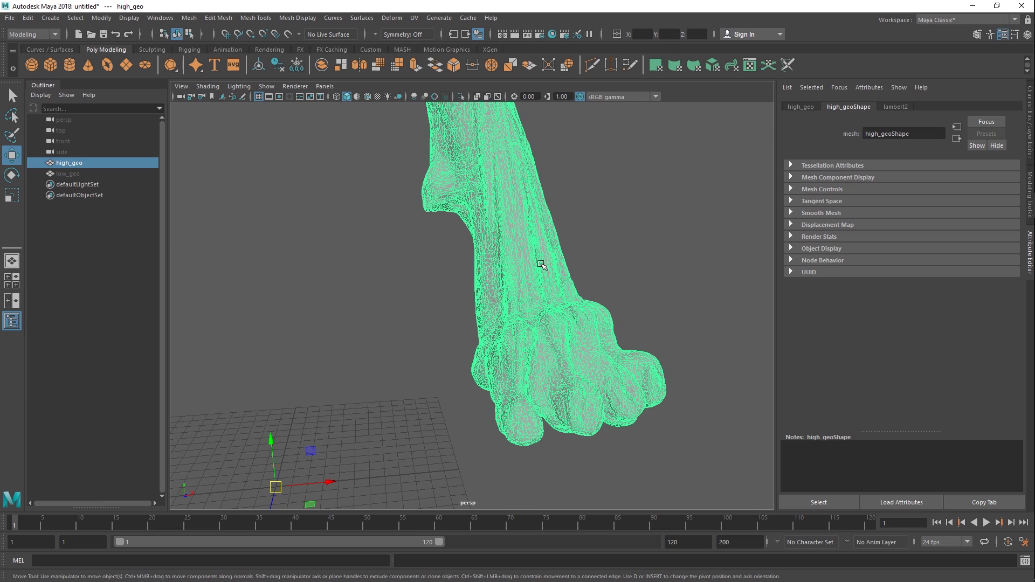
Look over high_geo from torso to feet, comparing its shaded surface with its selected wireframe.
{"action": "right_click_drag", "start_coordinate": [542, 283], "coordinate": [465, 183], "text": "alt"}
{"action": "middle_click_drag", "start_coordinate": [468, 185], "coordinate": [474, 335], "text": "alt"}
{"action": "right_click_drag", "start_coordinate": [474, 335], "coordinate": [476, 237], "text": "alt"}
{"action": "left_click", "coordinate": [495, 230]}
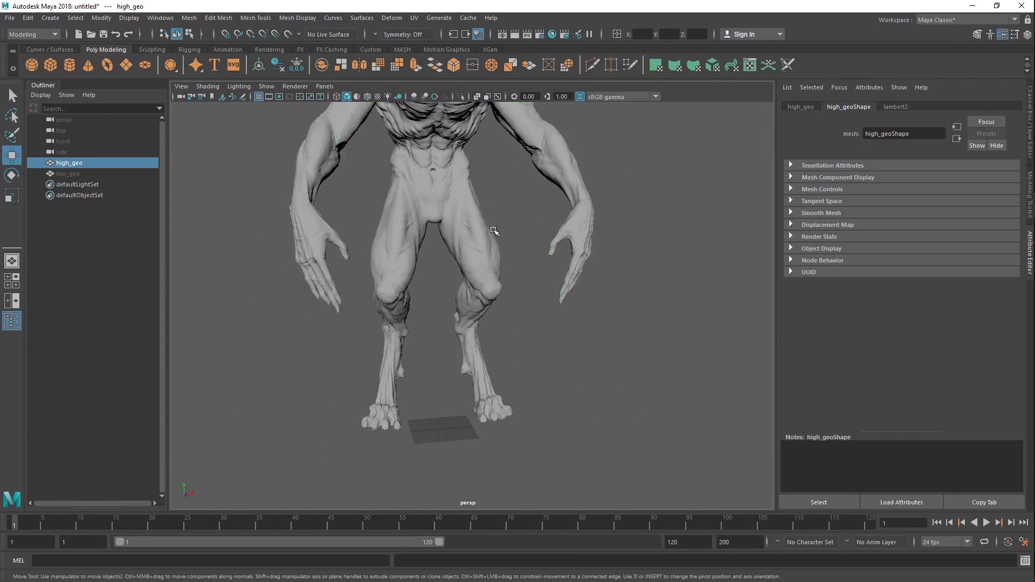
{"action": "left_click", "coordinate": [462, 214]}
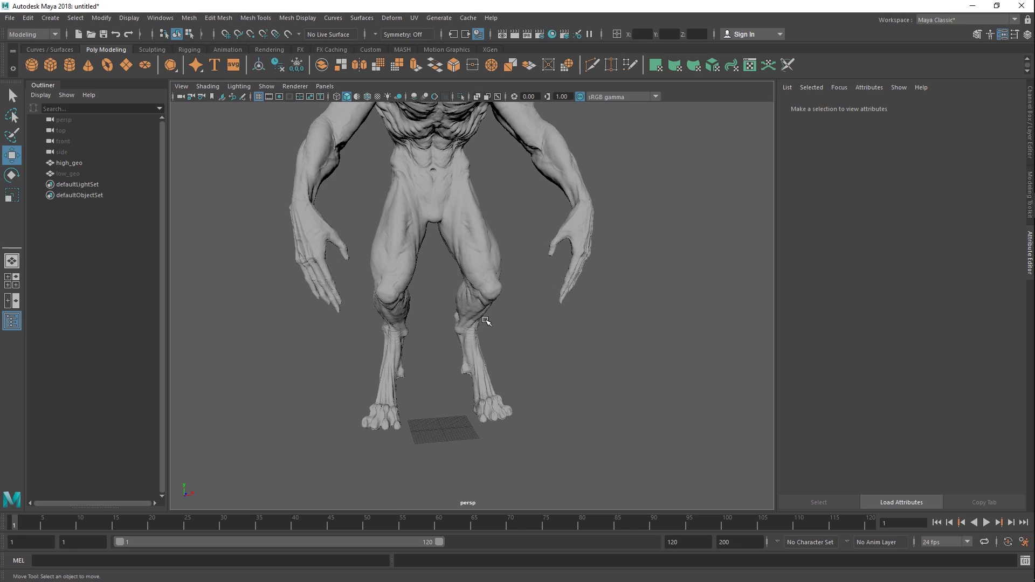
{"action": "left_click", "coordinate": [482, 314]}
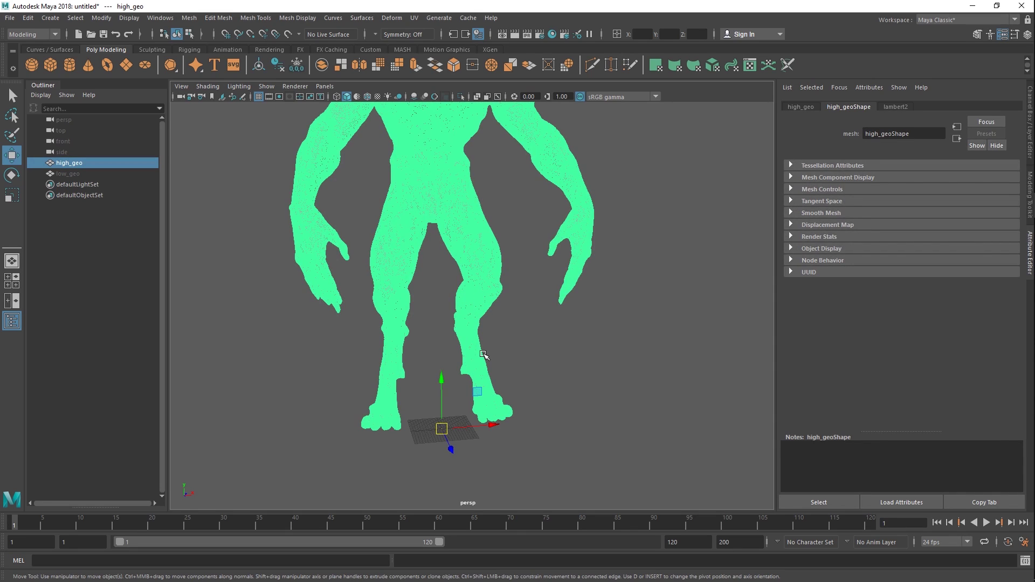
Put high_geo in vertex mode and select all vertices of the foot below the ankle.
{"action": "right_click_drag", "start_coordinate": [483, 356], "coordinate": [477, 298], "text": "alt"}
{"action": "middle_click_drag", "start_coordinate": [477, 298], "coordinate": [459, 259], "text": "alt"}
{"action": "right_click_drag", "start_coordinate": [458, 259], "coordinate": [612, 451], "text": "alt"}
{"action": "right_click_drag", "start_coordinate": [485, 302], "coordinate": [587, 426], "text": "alt"}
{"action": "middle_click_drag", "start_coordinate": [464, 396], "coordinate": [567, 262], "text": "alt"}
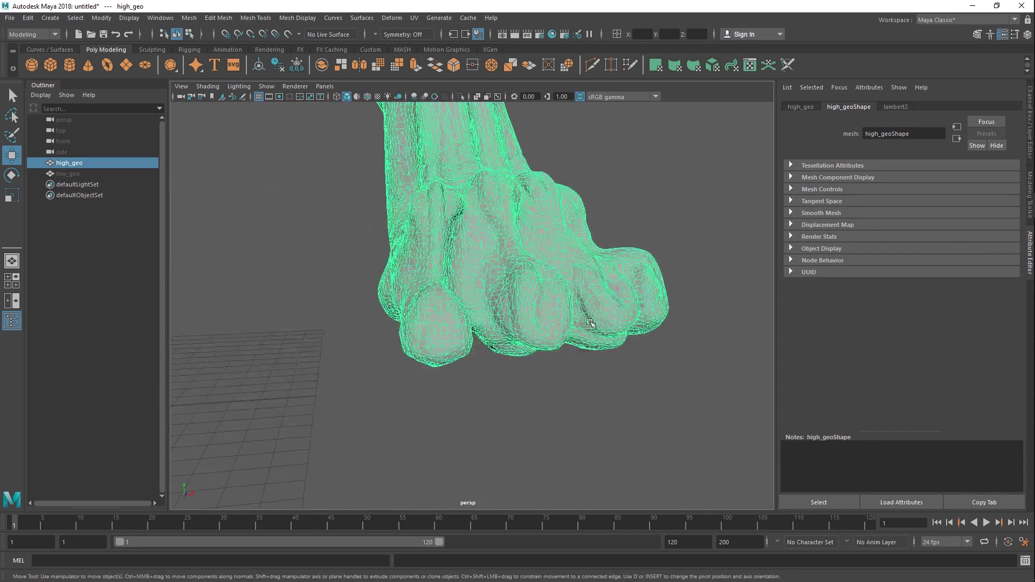
{"action": "right_click_drag", "start_coordinate": [566, 261], "coordinate": [494, 266]}
{"action": "right_click_drag", "start_coordinate": [626, 294], "coordinate": [589, 264], "text": "alt"}
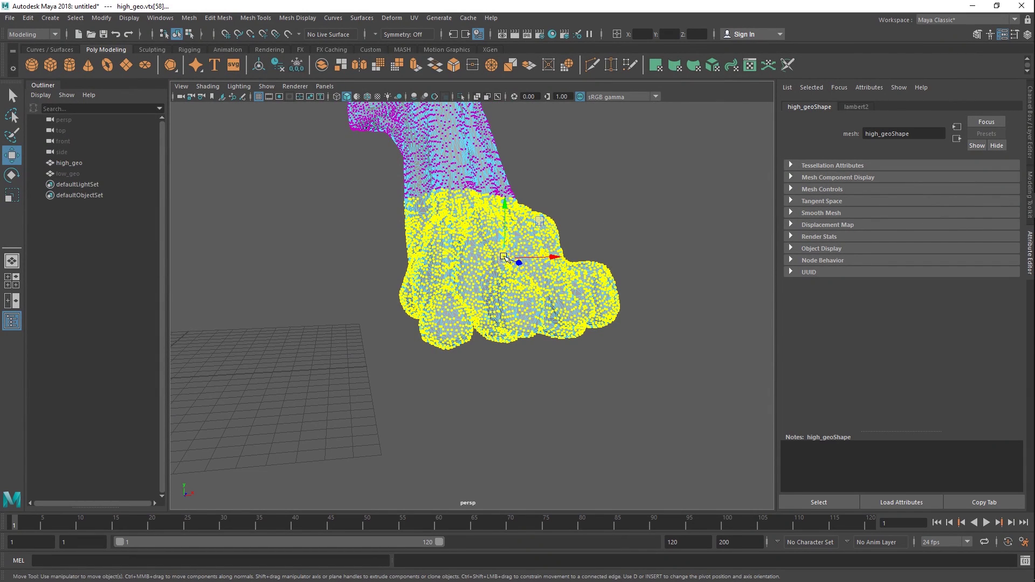
Try moving high_geo's selected foot vertices freely away from the ankle, and undo the move.
{"action": "left_click_drag", "start_coordinate": [502, 261], "coordinate": [603, 281]}
{"action": "left_click_drag", "start_coordinate": [546, 311], "coordinate": [454, 298]}
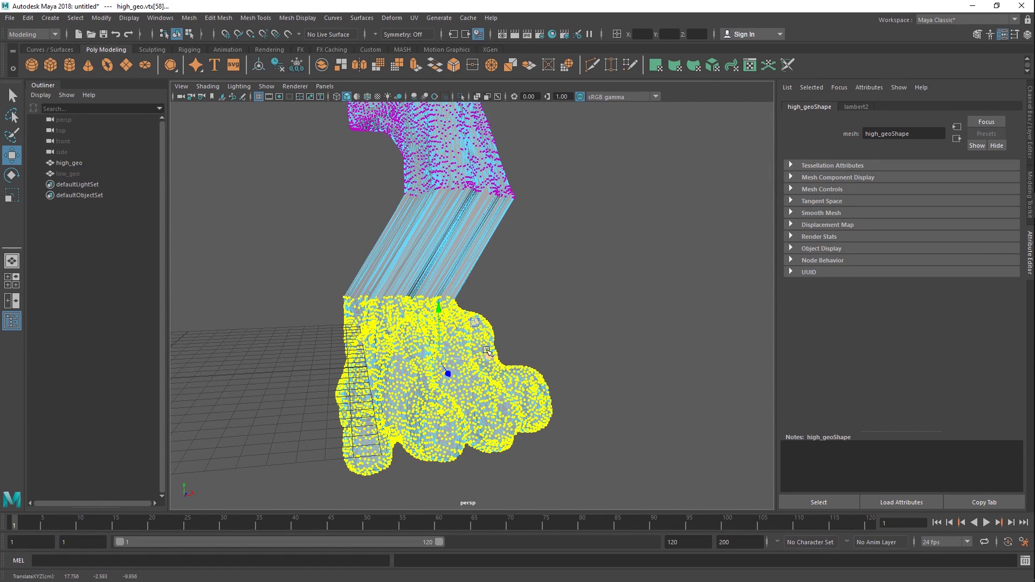
{"action": "key", "text": "ctrl+z"}
Try pulling high_geo's selected foot vertices down from the leg, and undo that move.
{"action": "right_click_drag", "start_coordinate": [577, 342], "coordinate": [411, 226], "text": "alt"}
{"action": "left_click_drag", "start_coordinate": [410, 226], "coordinate": [476, 277], "text": "alt"}
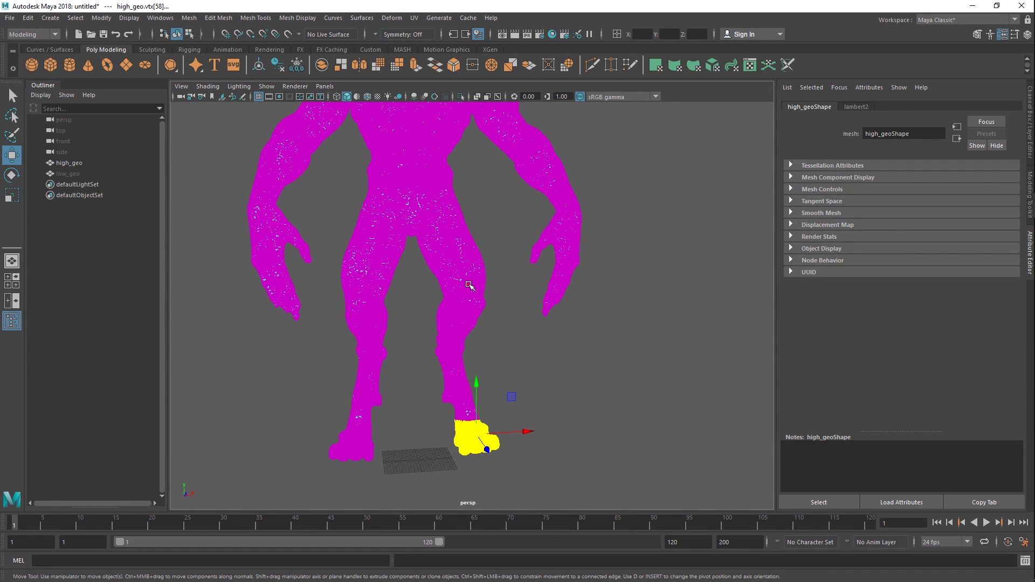
{"action": "left_click_drag", "start_coordinate": [477, 411], "coordinate": [482, 305], "text": "alt"}
{"action": "right_click_drag", "start_coordinate": [482, 304], "coordinate": [558, 396], "text": "alt"}
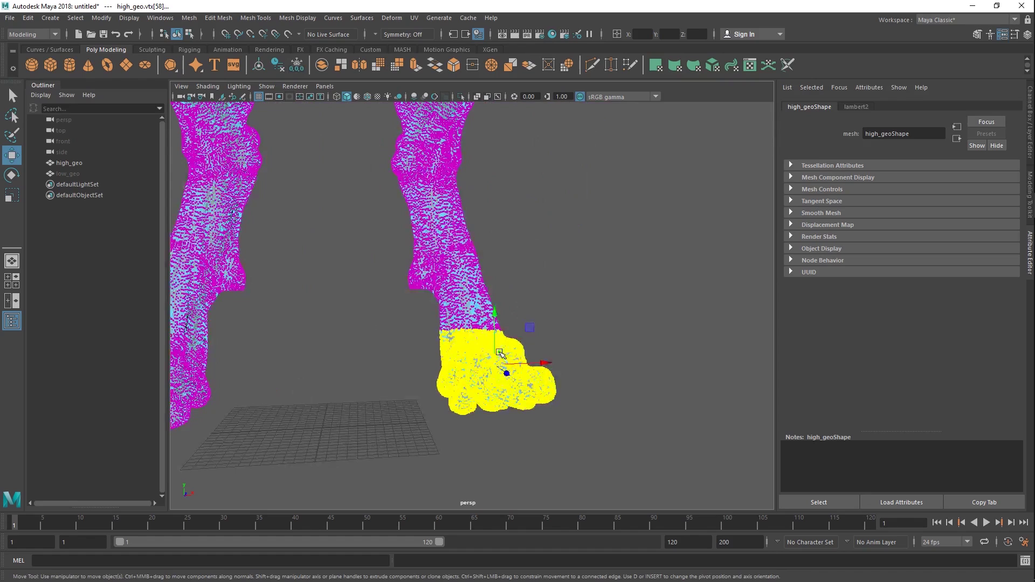
{"action": "left_click_drag", "start_coordinate": [501, 353], "coordinate": [519, 392]}
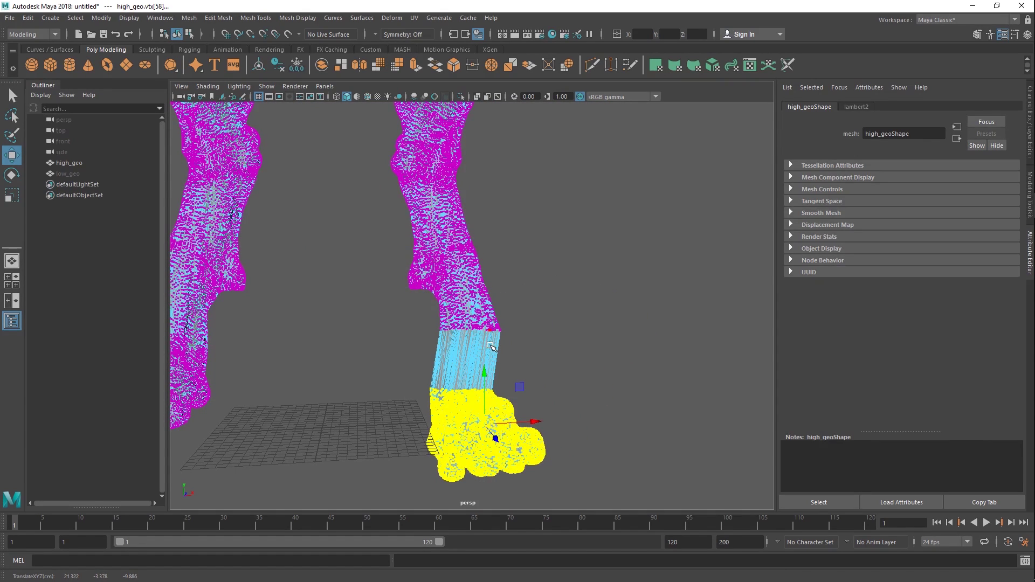
{"action": "key", "text": "ctrl+z"}
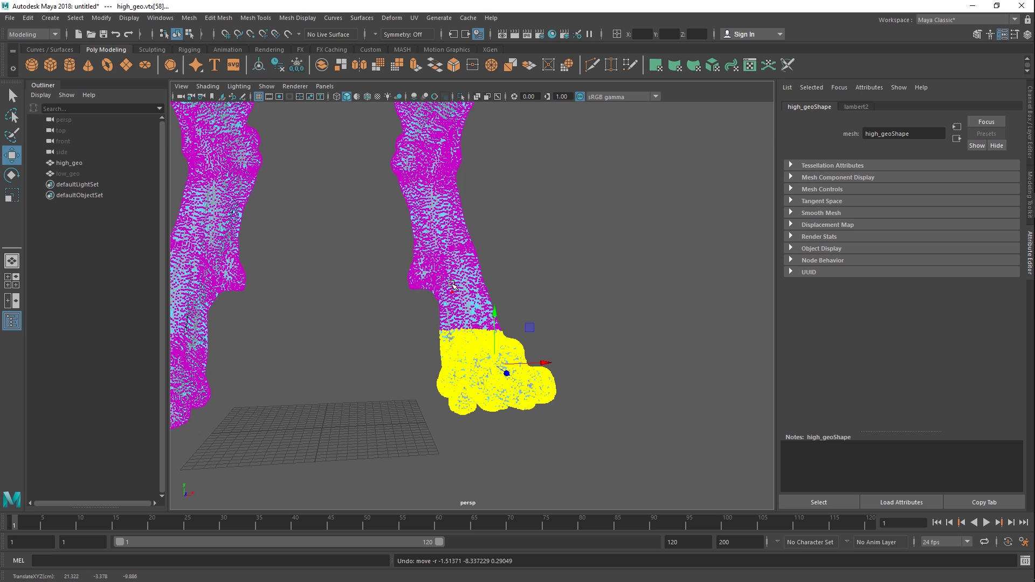
Return high_geo to object mode, swap visibility so only low_geo shows, and select low_geo.
{"action": "key", "text": "F8"}
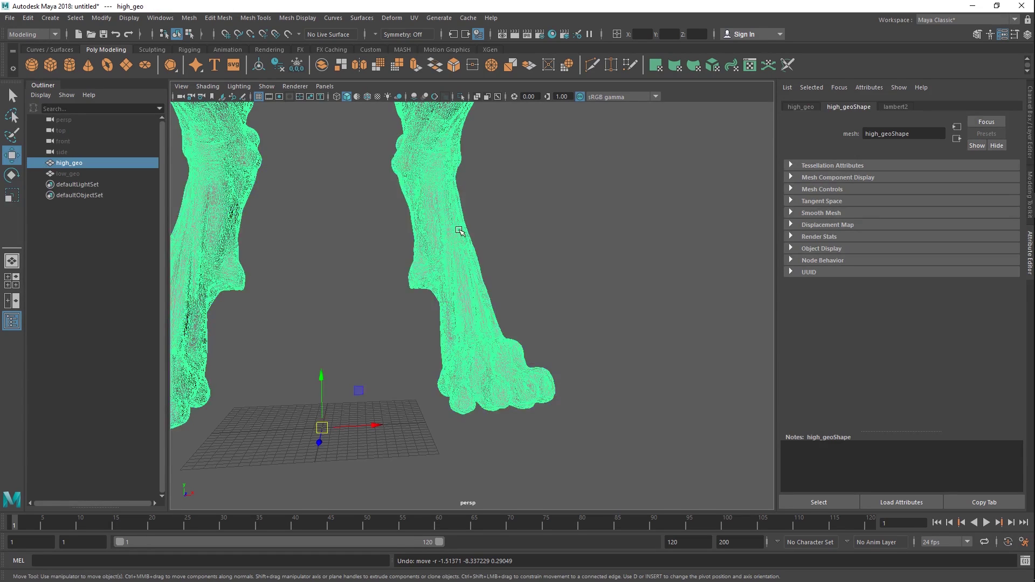
{"action": "left_click", "coordinate": [68, 174], "text": "ctrl"}
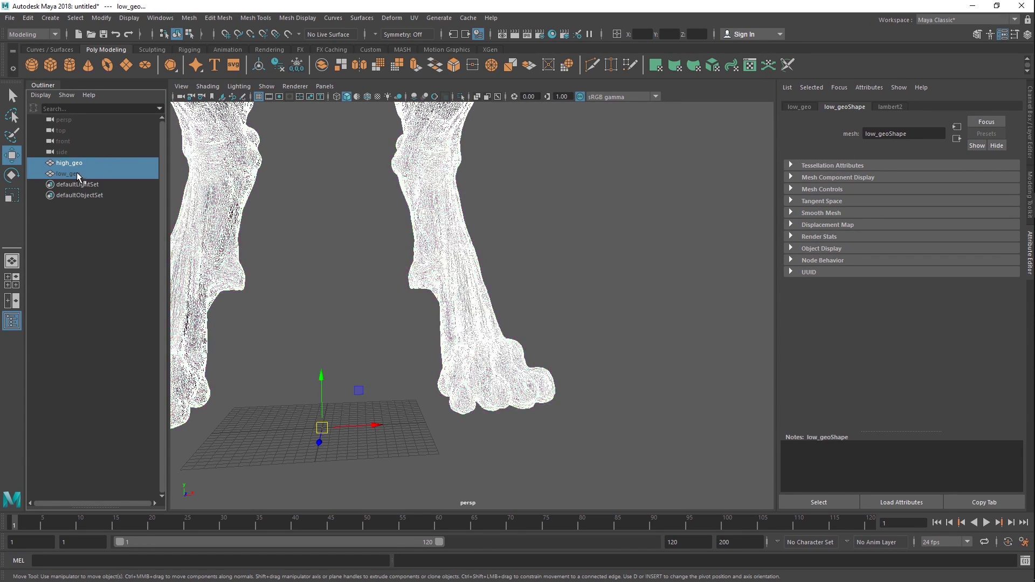
{"action": "key", "text": "h"}
{"action": "left_click", "coordinate": [100, 177]}
Put low_geo in vertex mode and select the foot's vertices below the ankle.
{"action": "right_click_drag", "start_coordinate": [448, 339], "coordinate": [488, 372], "text": "alt"}
{"action": "middle_click_drag", "start_coordinate": [488, 372], "coordinate": [470, 306], "text": "alt"}
{"action": "key", "text": "F9"}
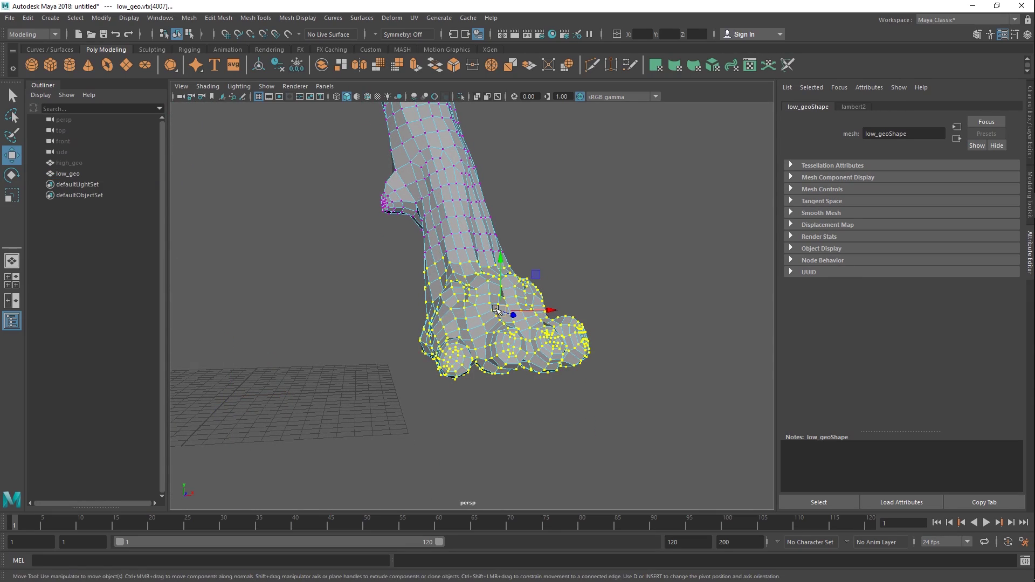
Try pulling low_geo's selected foot vertices sideways away from the leg, and undo the move.
{"action": "left_click_drag", "start_coordinate": [497, 309], "coordinate": [240, 290]}
{"action": "key", "text": "ctrl+z"}
Turn on soft selection for low_geo's foot vertices, widen the falloff up the shin, and shift the foot outward.
{"action": "middle_click_drag", "start_coordinate": [512, 249], "coordinate": [519, 303], "text": "alt"}
{"action": "scroll", "coordinate": [512, 367], "scroll_direction": "down", "scroll_amount": 3}
{"action": "key", "text": "b"}
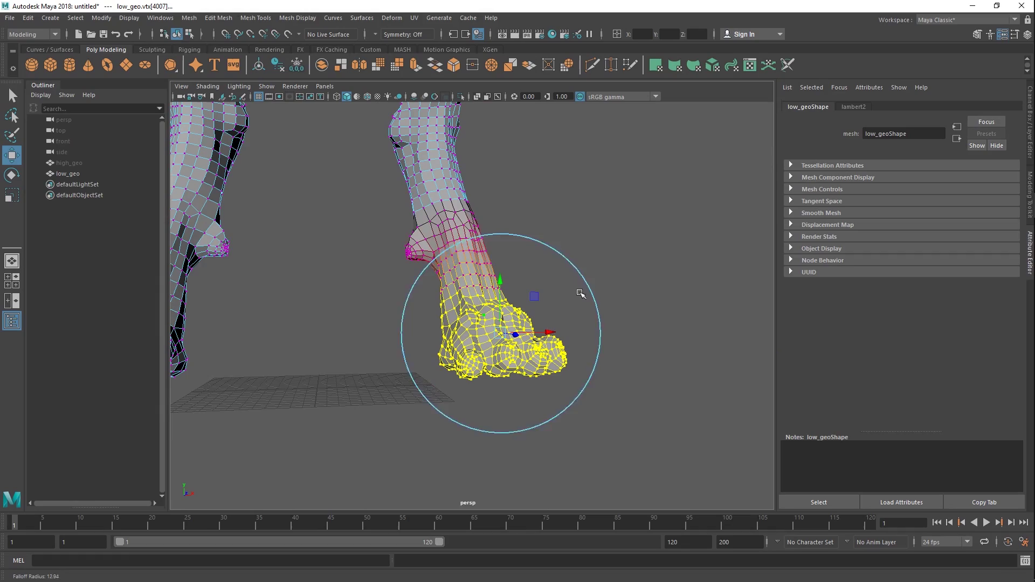
{"action": "left_click_drag", "start_coordinate": [580, 294], "coordinate": [636, 289]}
{"action": "left_click_drag", "start_coordinate": [495, 327], "coordinate": [536, 318]}
Select low_geo's whole leg from thigh to foot and reduce the soft-selection falloff radius to about 11.
{"action": "scroll", "coordinate": [535, 318], "scroll_direction": "down", "scroll_amount": 10}
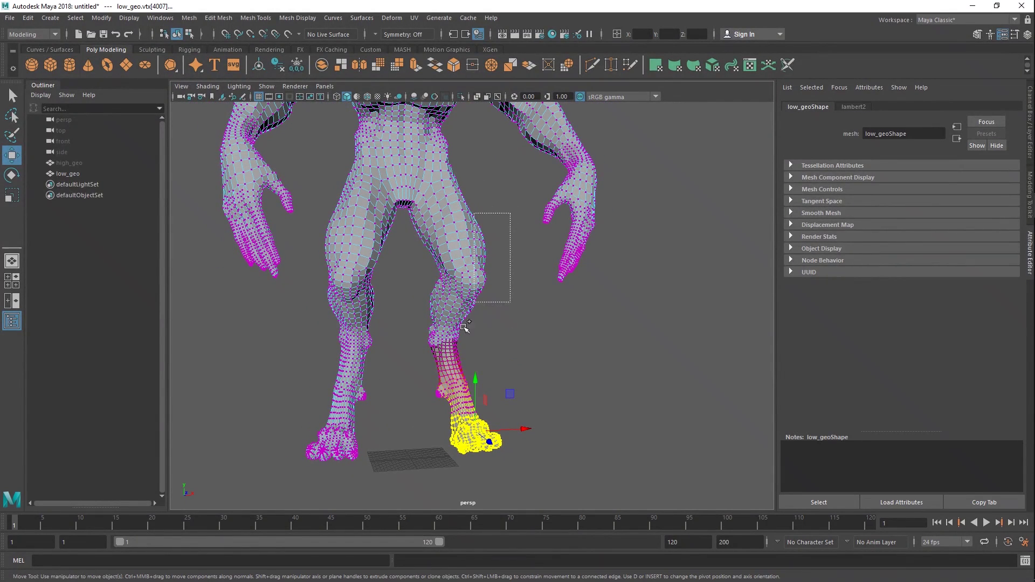
{"action": "left_click_drag", "start_coordinate": [465, 327], "coordinate": [441, 407]}
{"action": "left_click_drag", "start_coordinate": [465, 286], "coordinate": [481, 285], "text": "alt"}
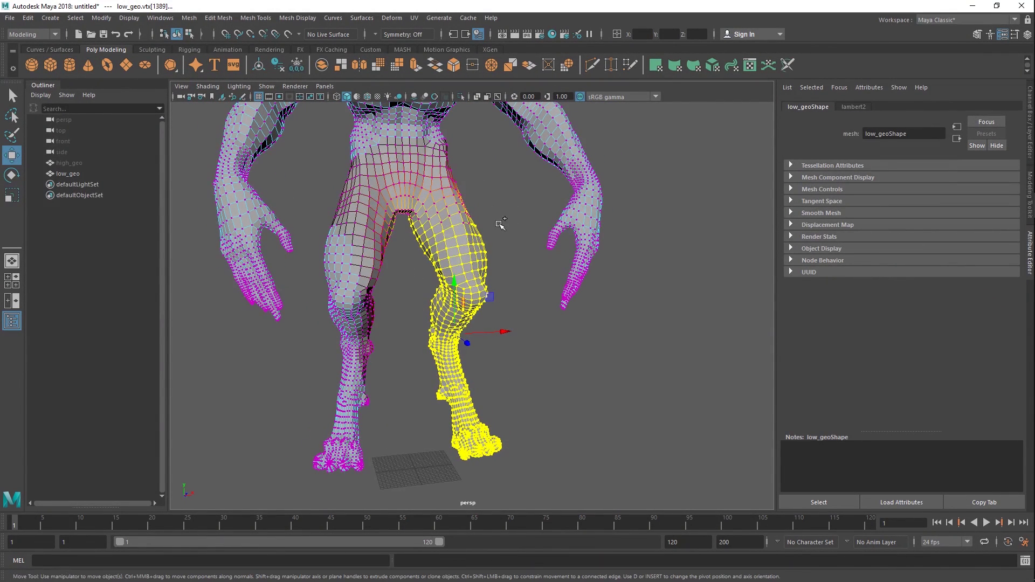
{"action": "left_click_drag", "start_coordinate": [469, 241], "coordinate": [464, 259]}
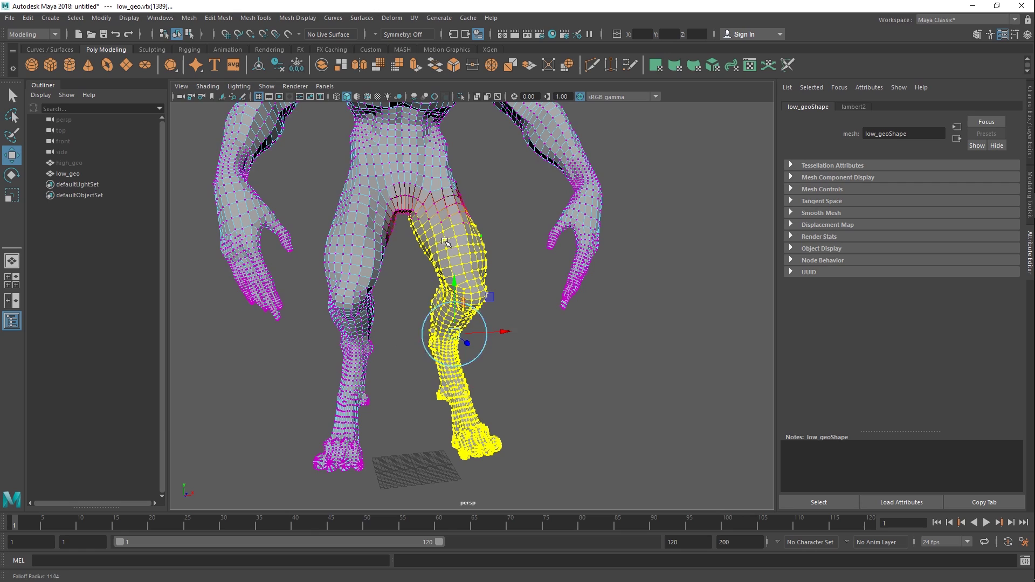
{"action": "left_click_drag", "start_coordinate": [457, 314], "coordinate": [462, 292], "text": "alt"}
Move the selected leg's pivot up to the hip, try rotating the leg, and undo the rotation.
{"action": "key", "text": "d"}
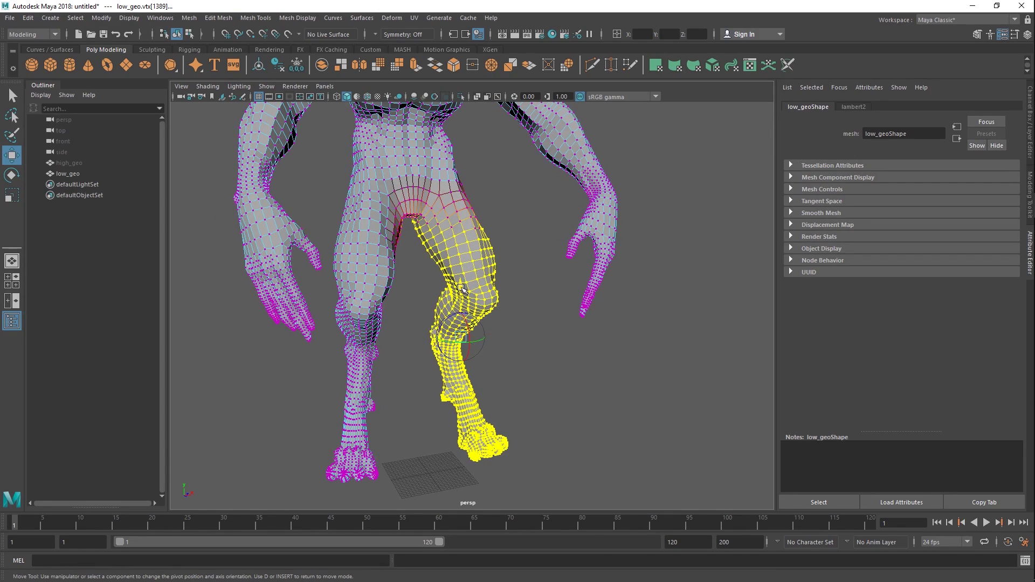
{"action": "key", "text": "e"}
{"action": "left_click_drag", "start_coordinate": [479, 198], "coordinate": [385, 259]}
{"action": "key", "text": "ctrl+z"}
Grow the leg's vertex selection upward around the hip and deselect the stray vertices on the opposite leg.
{"action": "middle_click_drag", "start_coordinate": [385, 259], "coordinate": [443, 317], "text": "alt"}
{"action": "right_click_drag", "start_coordinate": [443, 317], "coordinate": [474, 324], "text": "alt"}
{"action": "left_click_drag", "start_coordinate": [426, 307], "coordinate": [573, 317], "text": "alt"}
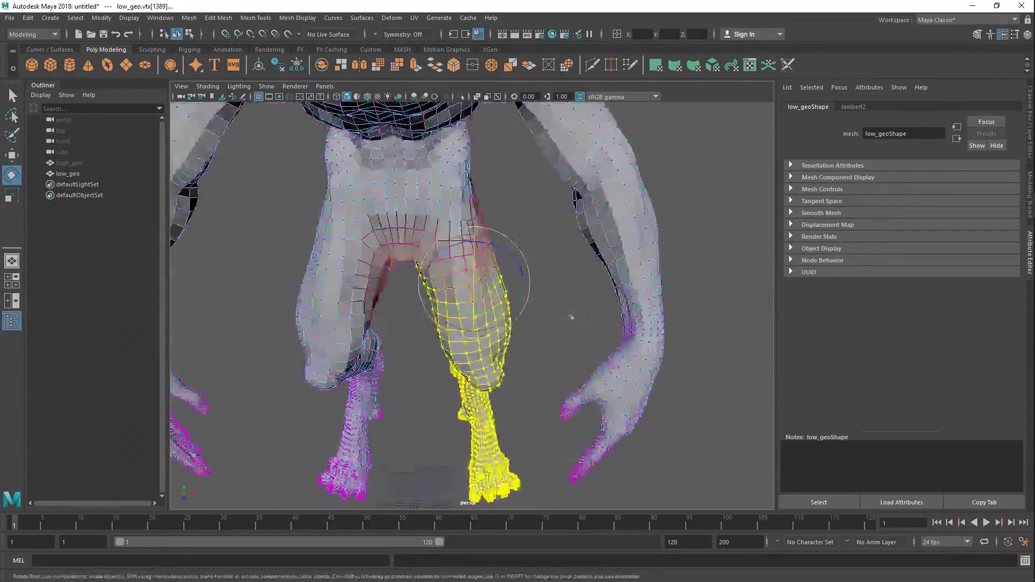
{"action": "right_click_drag", "start_coordinate": [468, 250], "coordinate": [487, 288], "text": "alt"}
{"action": "key", "text": "shift+period"}
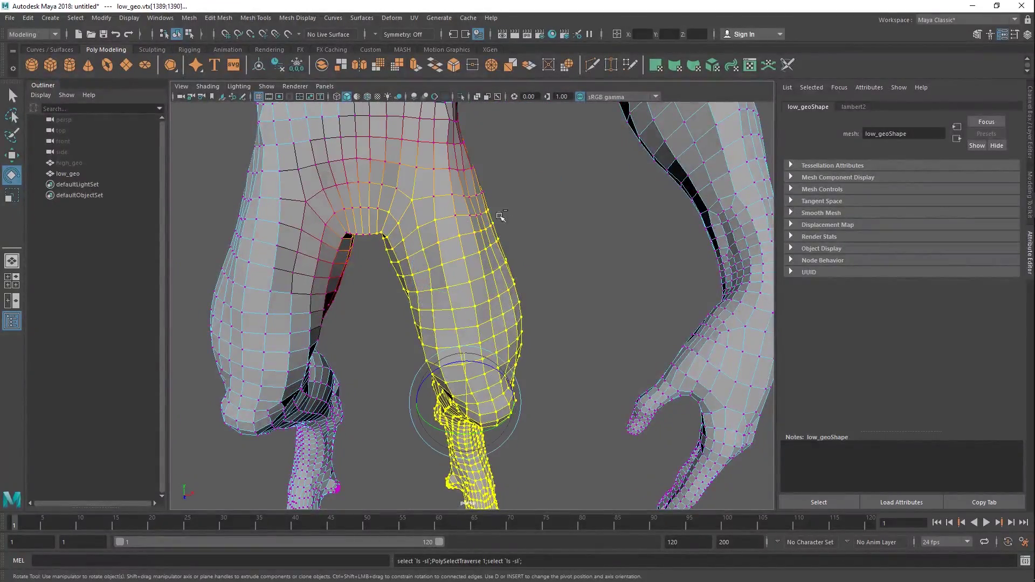
{"action": "middle_click_drag", "start_coordinate": [452, 282], "coordinate": [501, 313], "text": "alt"}
{"action": "left_click_drag", "start_coordinate": [501, 312], "coordinate": [485, 302], "text": "alt"}
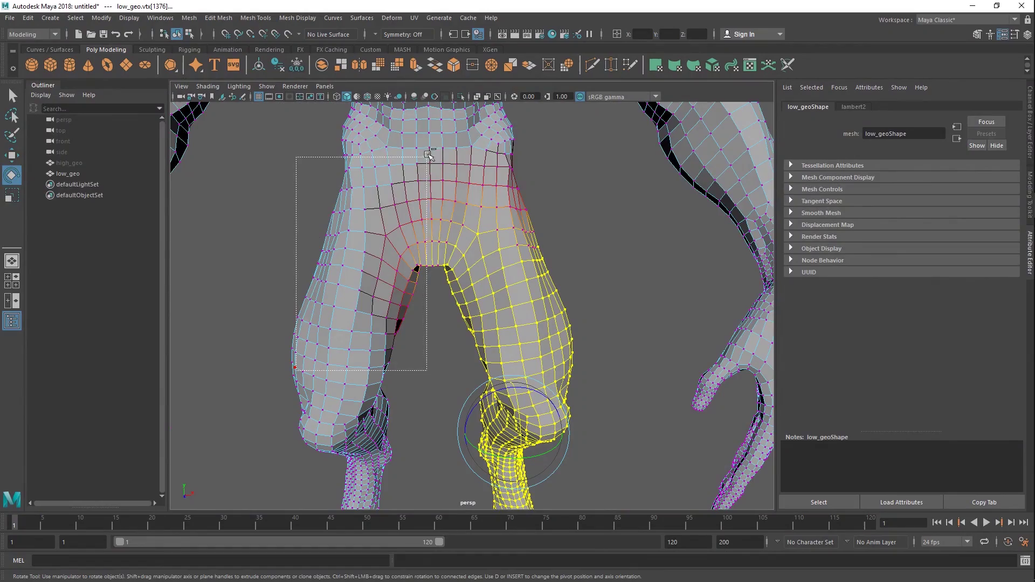
{"action": "left_click_drag", "start_coordinate": [427, 155], "coordinate": [429, 154], "text": "ctrl"}
Reposition the selected leg's pivot at the hip joint, try rotating the leg into different poses, and undo the rotations.
{"action": "left_click_drag", "start_coordinate": [493, 189], "coordinate": [524, 399], "text": "alt"}
{"action": "key", "text": "d"}
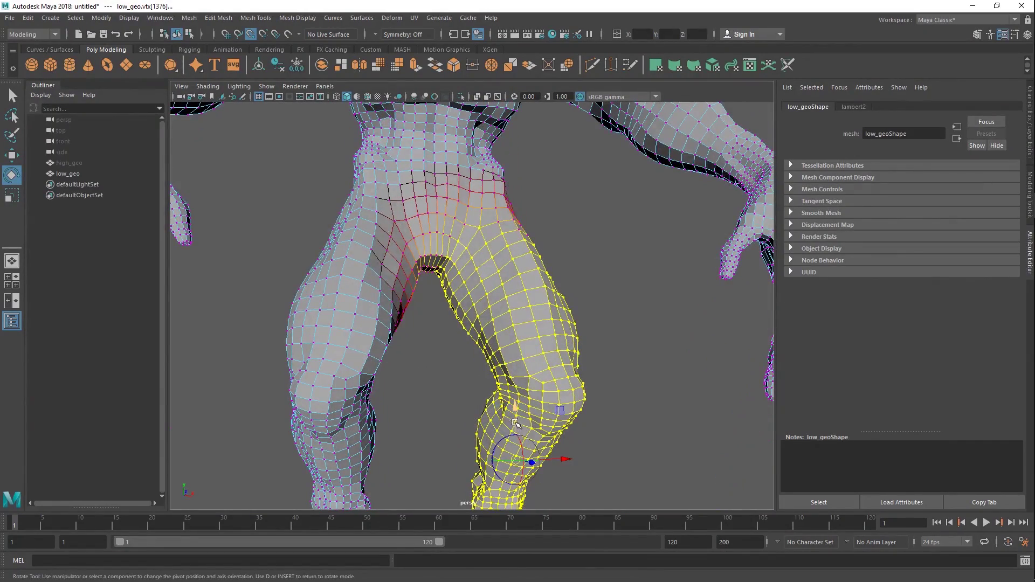
{"action": "left_click_drag", "start_coordinate": [526, 216], "coordinate": [496, 198], "text": "alt"}
{"action": "key", "text": "ctrl+z"}
{"action": "key", "text": "ctrl+z"}
{"action": "key", "text": "ctrl+z"}
{"action": "key", "text": "ctrl+z"}
{"action": "key", "text": "ctrl+z"}
{"action": "key", "text": "ctrl+z"}
{"action": "key", "text": "ctrl+z"}
{"action": "key", "text": "ctrl+z"}
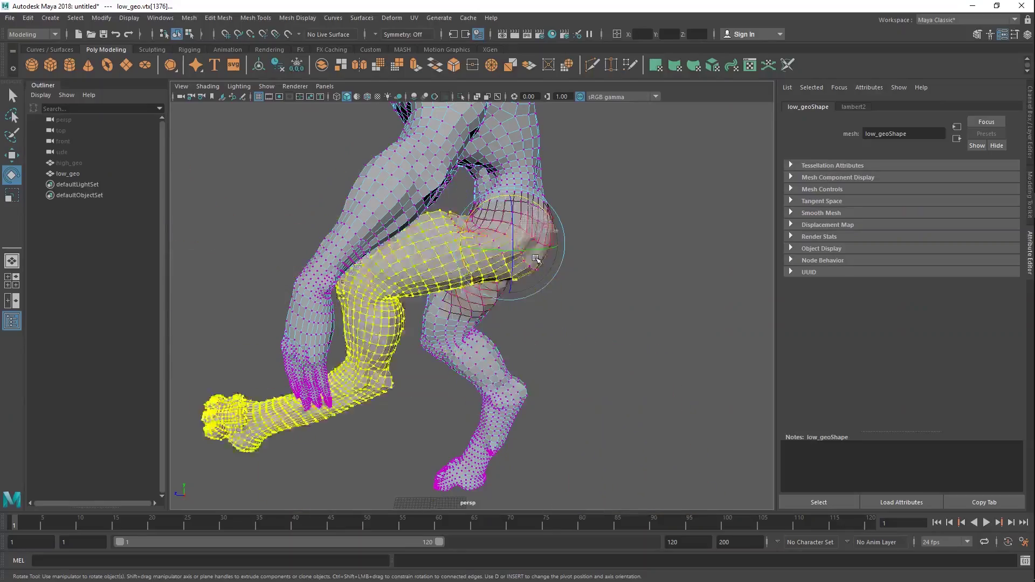
{"action": "left_click_drag", "start_coordinate": [547, 160], "coordinate": [524, 162]}
{"action": "key", "text": "ctrl+z"}
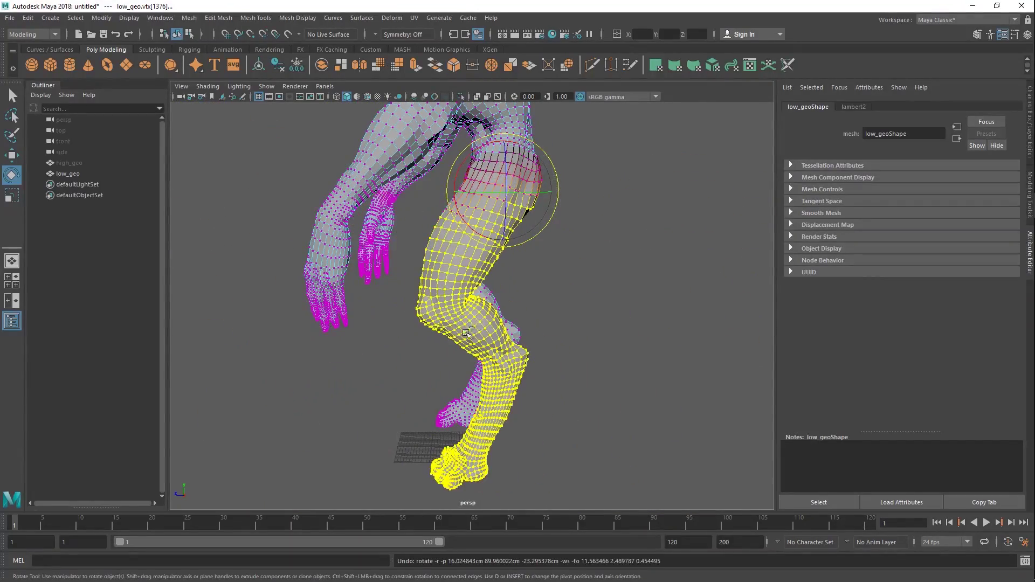
Put low_geo in edge mode and select an edge loop around the knee.
{"action": "middle_click_drag", "start_coordinate": [524, 212], "coordinate": [563, 169], "text": "alt"}
{"action": "right_click_drag", "start_coordinate": [399, 318], "coordinate": [487, 337], "text": "alt"}
{"action": "middle_click_drag", "start_coordinate": [533, 308], "coordinate": [518, 351], "text": "alt"}
{"action": "right_click_drag", "start_coordinate": [518, 351], "coordinate": [584, 250], "text": "alt"}
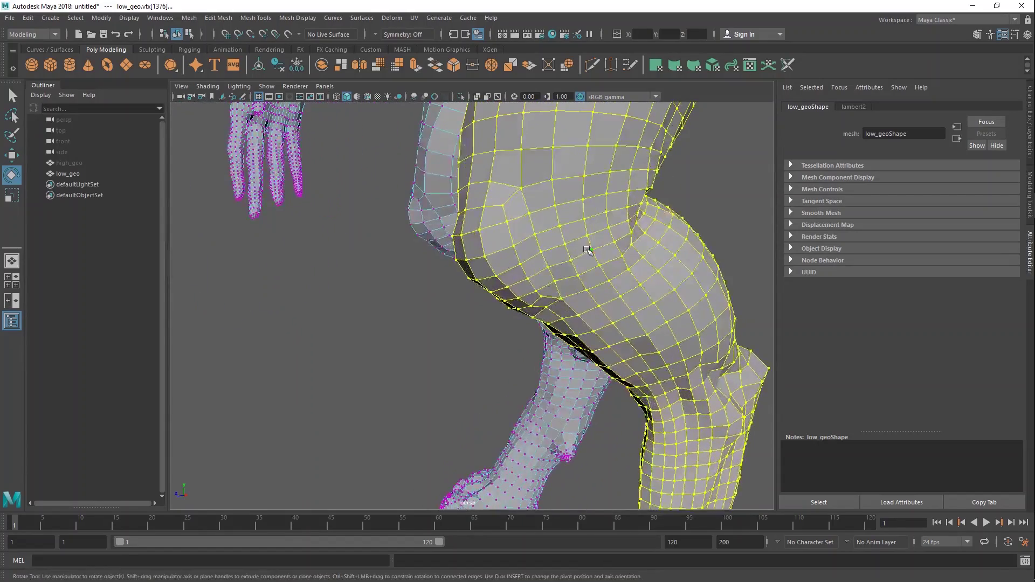
{"action": "left_click_drag", "start_coordinate": [584, 249], "coordinate": [550, 245], "text": "alt"}
{"action": "right_click_drag", "start_coordinate": [591, 232], "coordinate": [594, 196]}
{"action": "double_click", "coordinate": [594, 199]}
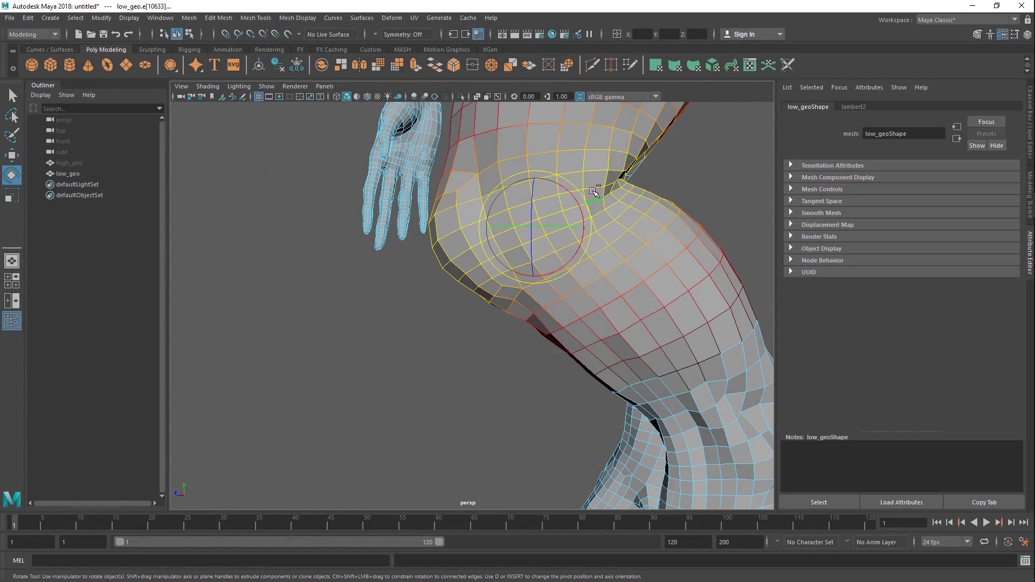
Examine low_geo's edge flow along the lower legs, torso, shoulders and head.
{"action": "right_click_drag", "start_coordinate": [613, 236], "coordinate": [578, 249], "text": "alt"}
{"action": "middle_click_drag", "start_coordinate": [615, 320], "coordinate": [565, 215], "text": "alt"}
{"action": "left_click_drag", "start_coordinate": [565, 215], "coordinate": [624, 252], "text": "alt"}
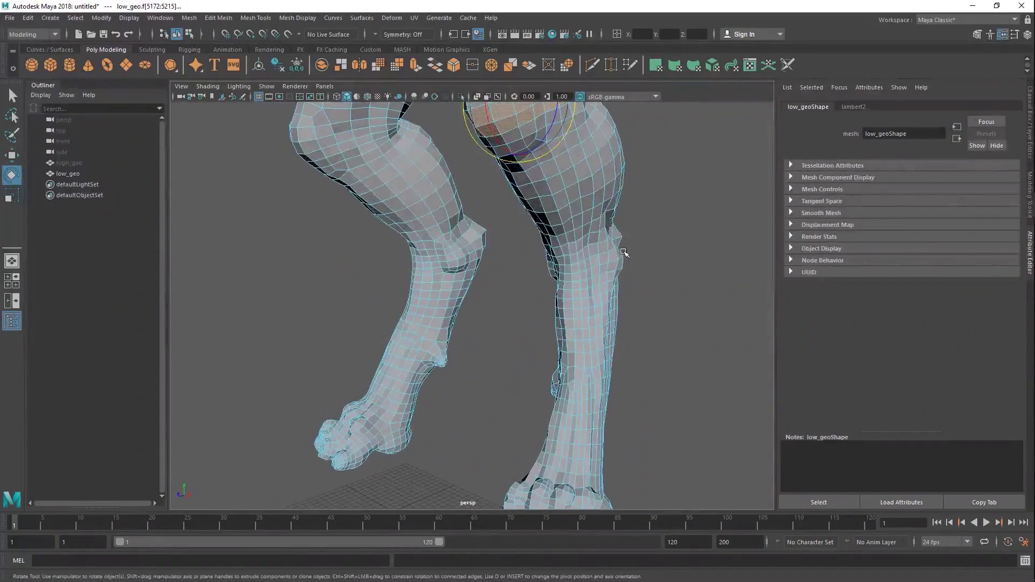
{"action": "middle_click_drag", "start_coordinate": [624, 252], "coordinate": [591, 273], "text": "alt"}
{"action": "middle_click_drag", "start_coordinate": [598, 224], "coordinate": [559, 518], "text": "alt"}
{"action": "right_click_drag", "start_coordinate": [588, 302], "coordinate": [542, 285], "text": "alt"}
{"action": "middle_click_drag", "start_coordinate": [542, 286], "coordinate": [555, 415], "text": "alt"}
{"action": "left_click_drag", "start_coordinate": [539, 345], "coordinate": [577, 334], "text": "alt"}
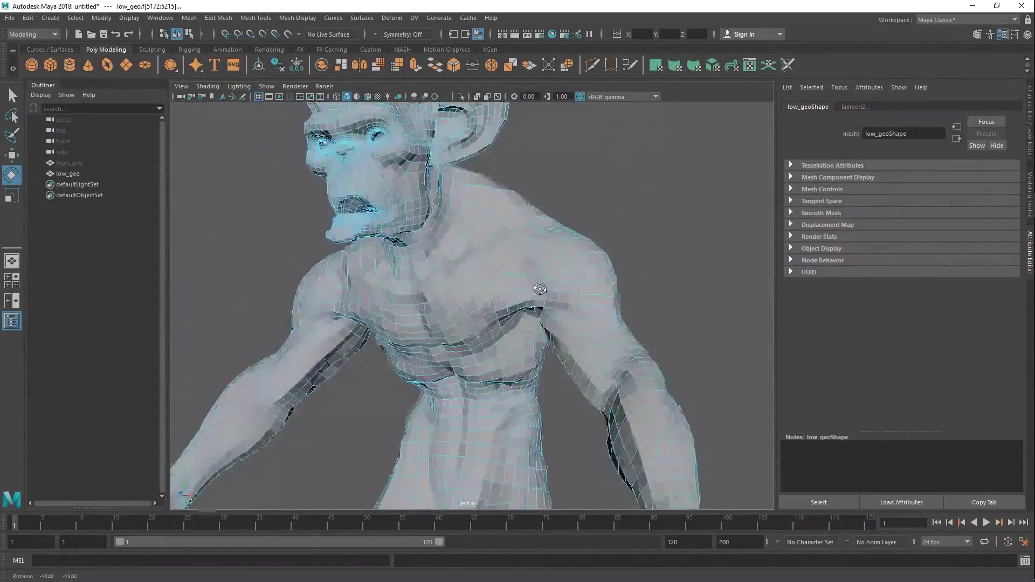
{"action": "middle_click_drag", "start_coordinate": [502, 259], "coordinate": [545, 367], "text": "alt"}
{"action": "right_click_drag", "start_coordinate": [518, 301], "coordinate": [571, 291], "text": "alt"}
{"action": "left_click_drag", "start_coordinate": [561, 291], "coordinate": [555, 248], "text": "alt"}
{"action": "right_click_drag", "start_coordinate": [555, 248], "coordinate": [510, 238], "text": "alt"}
{"action": "middle_click_drag", "start_coordinate": [510, 237], "coordinate": [491, 334], "text": "alt"}
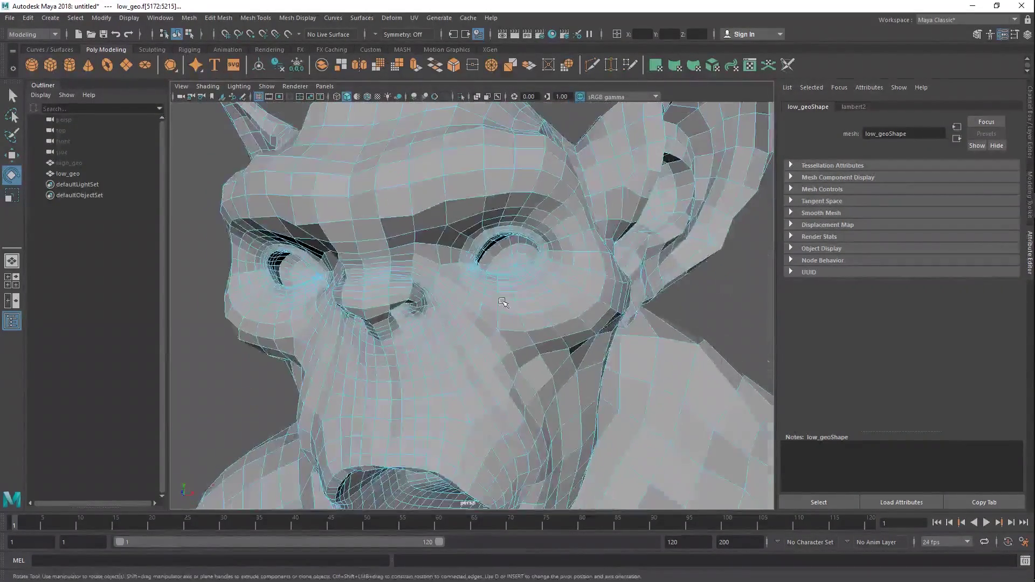
Return low_geo to object mode and examine the topology around the eyes, nose and mouth.
{"action": "right_click_drag", "start_coordinate": [492, 332], "coordinate": [522, 311]}
{"action": "left_click_drag", "start_coordinate": [544, 347], "coordinate": [518, 320], "text": "alt"}
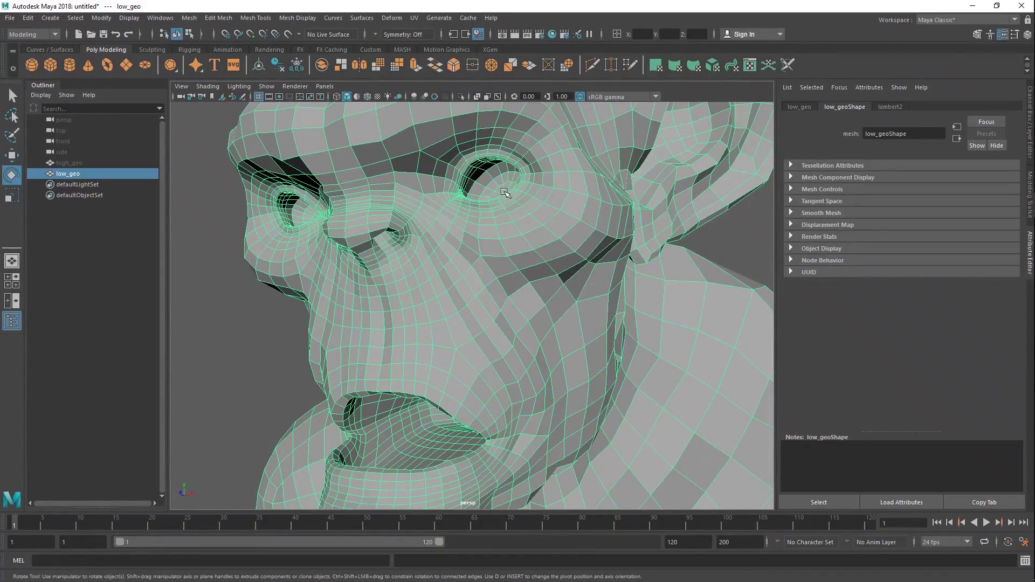
{"action": "middle_click_drag", "start_coordinate": [529, 173], "coordinate": [518, 201], "text": "alt"}
{"action": "middle_click_drag", "start_coordinate": [450, 346], "coordinate": [465, 296], "text": "alt"}
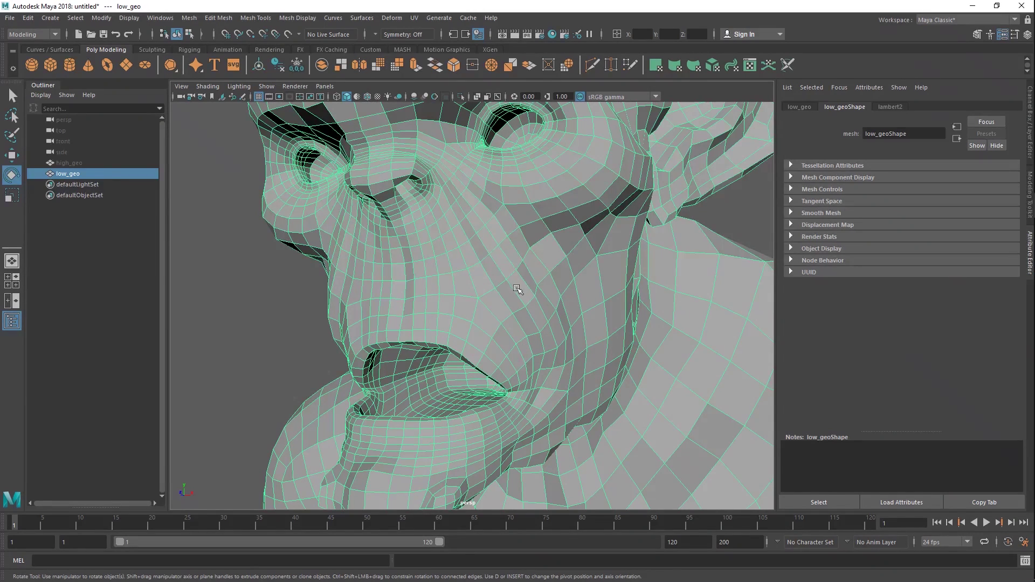
Select two neighbouring faces on low_geo's cheek above the mouth corner and narrow their soft-selection falloff.
{"action": "key", "text": "F11"}
{"action": "left_click", "coordinate": [500, 309]}
{"action": "key", "text": "q"}
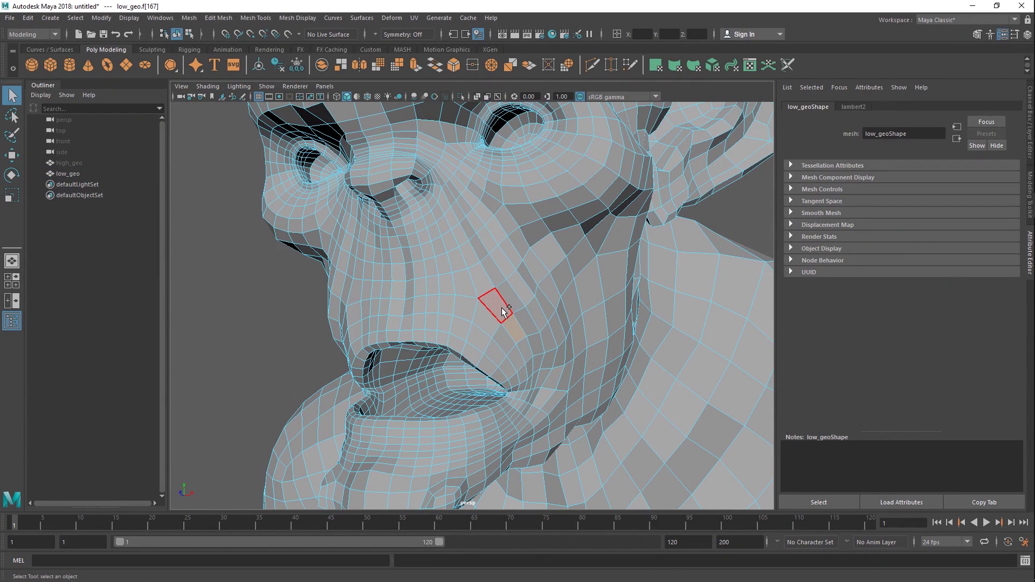
{"action": "left_click", "coordinate": [503, 311], "text": "shift"}
{"action": "key", "text": "w"}
{"action": "key", "text": "b"}
{"action": "left_click_drag", "start_coordinate": [515, 331], "coordinate": [421, 348]}
Add the mouth-corner faces to the cheek selection, try moving the area with soft selection, and undo the move.
{"action": "left_click_drag", "start_coordinate": [566, 351], "coordinate": [447, 299]}
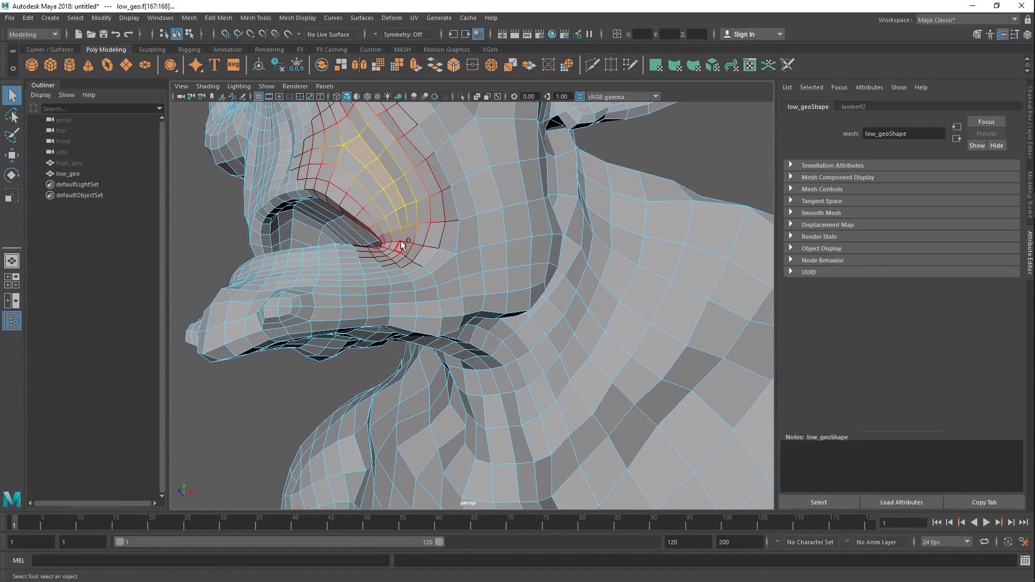
{"action": "left_click", "coordinate": [400, 244]}
{"action": "key", "text": "w"}
{"action": "left_click_drag", "start_coordinate": [400, 245], "coordinate": [410, 280], "text": "alt"}
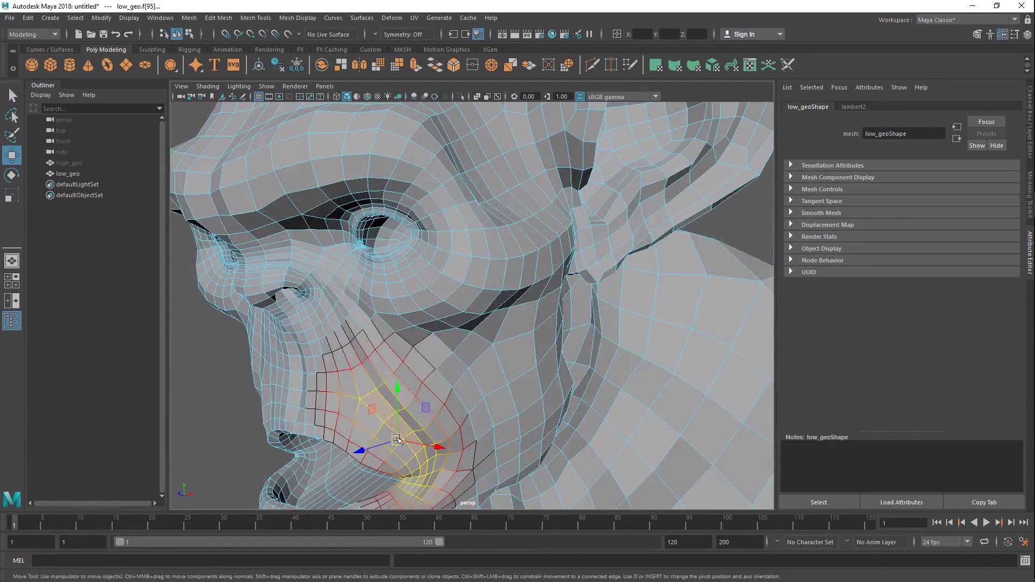
{"action": "left_click_drag", "start_coordinate": [396, 439], "coordinate": [372, 345]}
{"action": "left_click_drag", "start_coordinate": [386, 310], "coordinate": [439, 307], "text": "alt"}
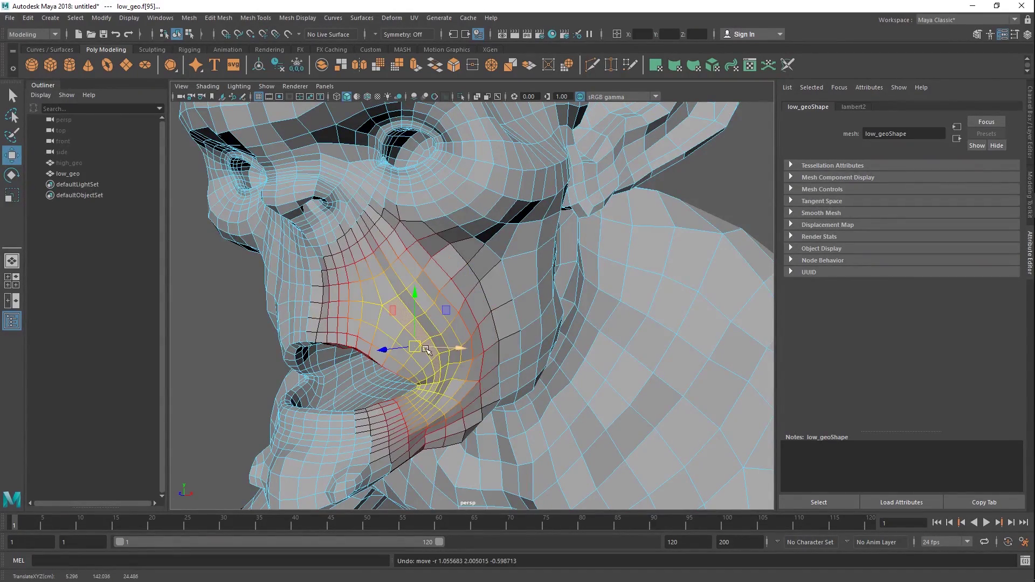
Put low_geo in edge mode, select a single edge beside the mouth corner, and reduce its soft-selection falloff.
{"action": "middle_click_drag", "start_coordinate": [426, 350], "coordinate": [483, 275], "text": "alt"}
{"action": "right_click_drag", "start_coordinate": [483, 275], "coordinate": [579, 377], "text": "alt"}
{"action": "right_click_drag", "start_coordinate": [557, 310], "coordinate": [546, 249], "text": "alt"}
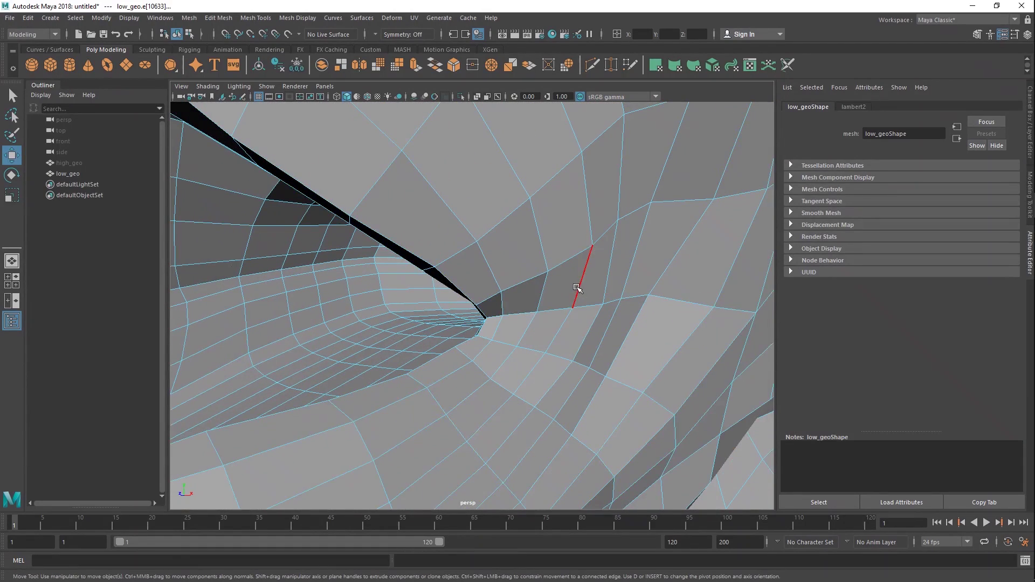
{"action": "left_click", "coordinate": [577, 288]}
{"action": "key", "text": "b"}
{"action": "left_click_drag", "start_coordinate": [582, 308], "coordinate": [401, 322]}
Narrow the falloff further to the neighbouring edges, try moving the edge away from the mouth corner, and undo the move.
{"action": "middle_click_drag", "start_coordinate": [569, 326], "coordinate": [503, 319], "text": "alt"}
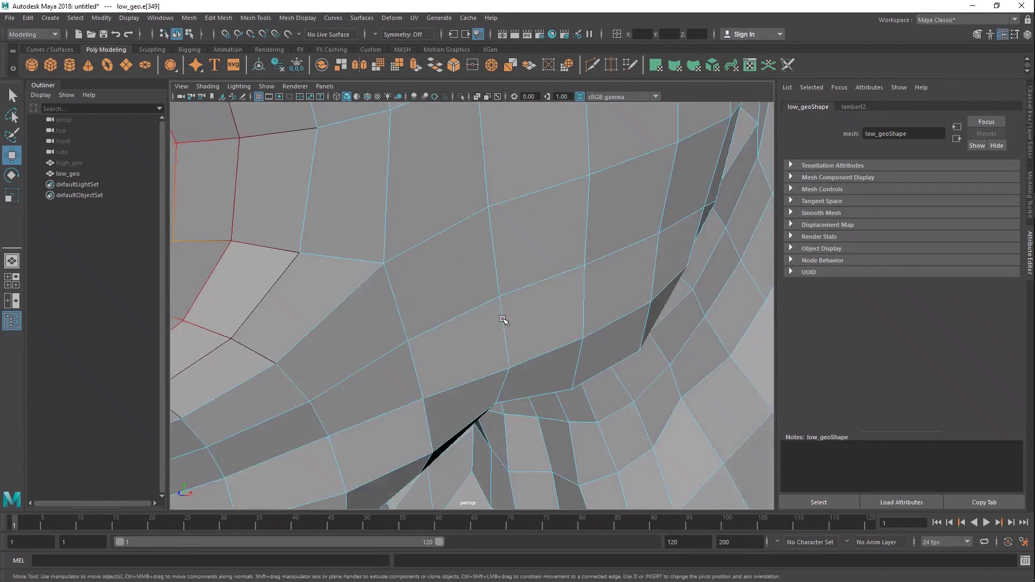
{"action": "middle_click_drag", "start_coordinate": [399, 287], "coordinate": [507, 292], "text": "alt"}
{"action": "key", "text": "b"}
{"action": "left_click_drag", "start_coordinate": [504, 291], "coordinate": [415, 291]}
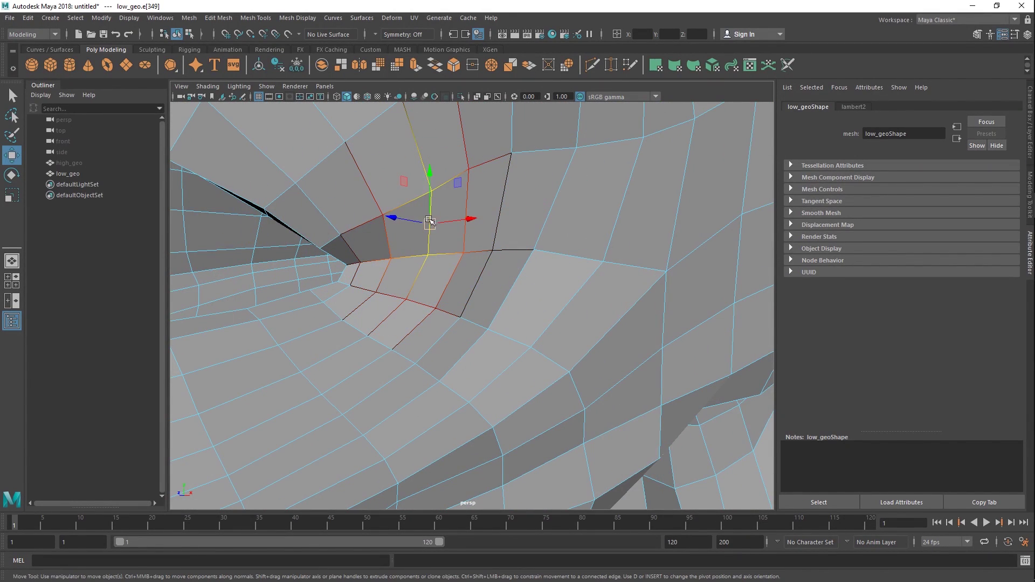
{"action": "left_click_drag", "start_coordinate": [430, 224], "coordinate": [456, 205]}
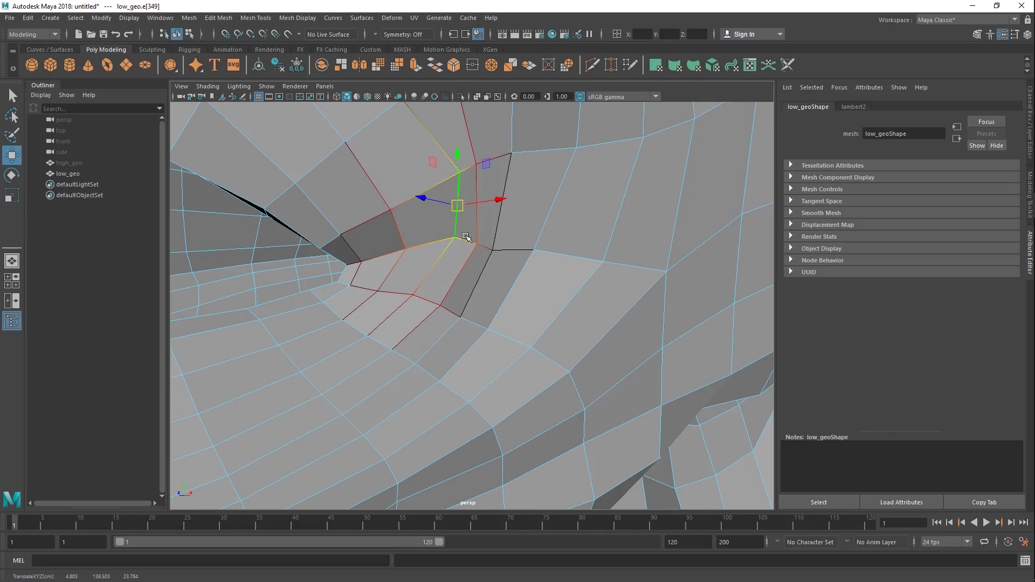
{"action": "key", "text": "ctrl+z"}
Return low_geo to object mode, swap visibility so only high_geo shows, and select high_geo.
{"action": "right_click_drag", "start_coordinate": [523, 275], "coordinate": [399, 275], "text": "alt"}
{"action": "left_click_drag", "start_coordinate": [409, 270], "coordinate": [566, 216], "text": "alt"}
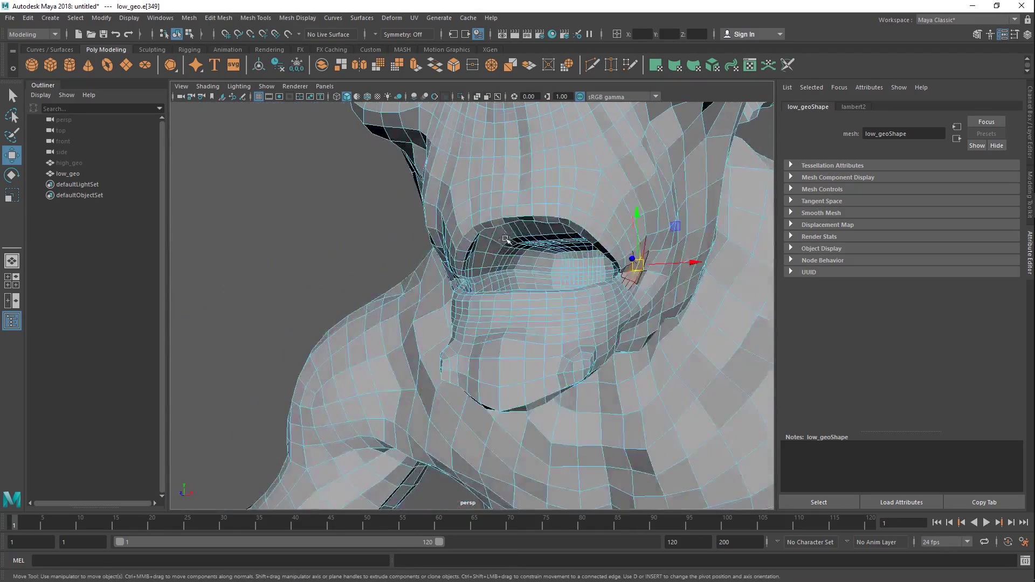
{"action": "middle_click_drag", "start_coordinate": [598, 129], "coordinate": [448, 272], "text": "alt"}
{"action": "key", "text": "F8"}
{"action": "left_click", "coordinate": [124, 162], "text": "ctrl"}
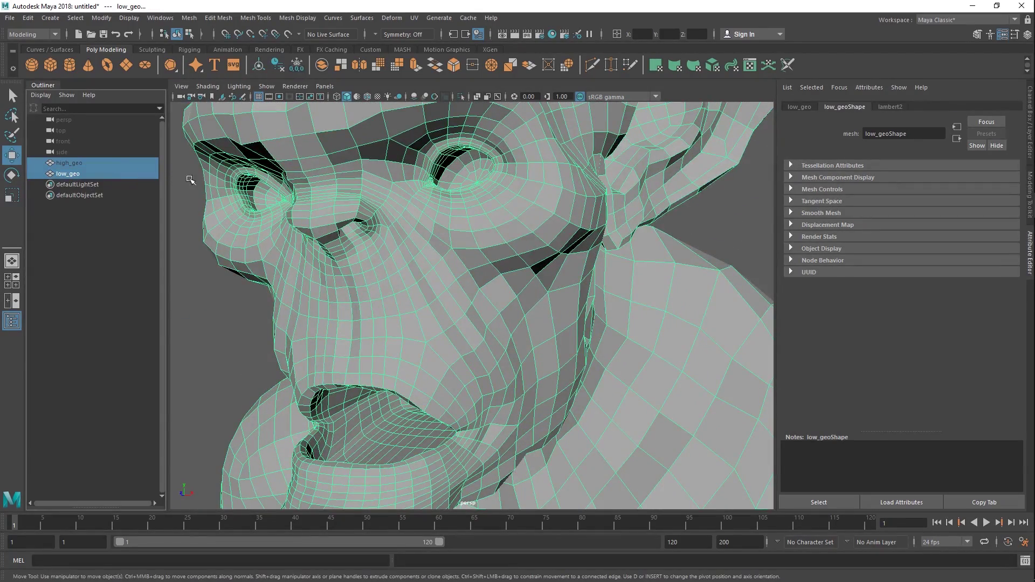
{"action": "key", "text": "h"}
{"action": "left_click", "coordinate": [99, 163]}
Select a vertex at high_geo's mouth corner, try pulling it outward with varying soft-selection falloff, and undo the moves.
{"action": "scroll", "coordinate": [484, 379], "scroll_direction": "up", "scroll_amount": 5}
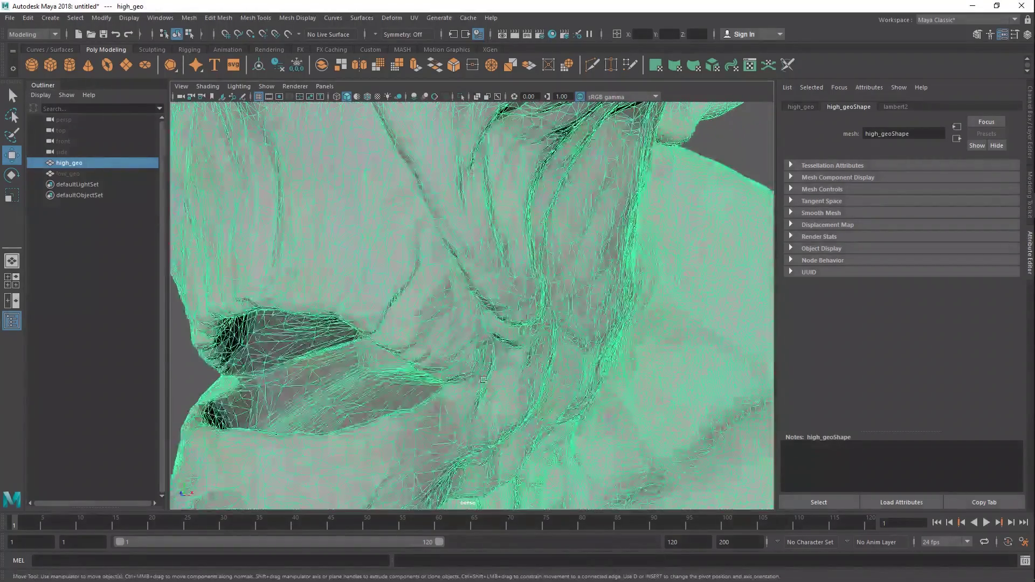
{"action": "key", "text": "F9"}
{"action": "left_click", "coordinate": [446, 380]}
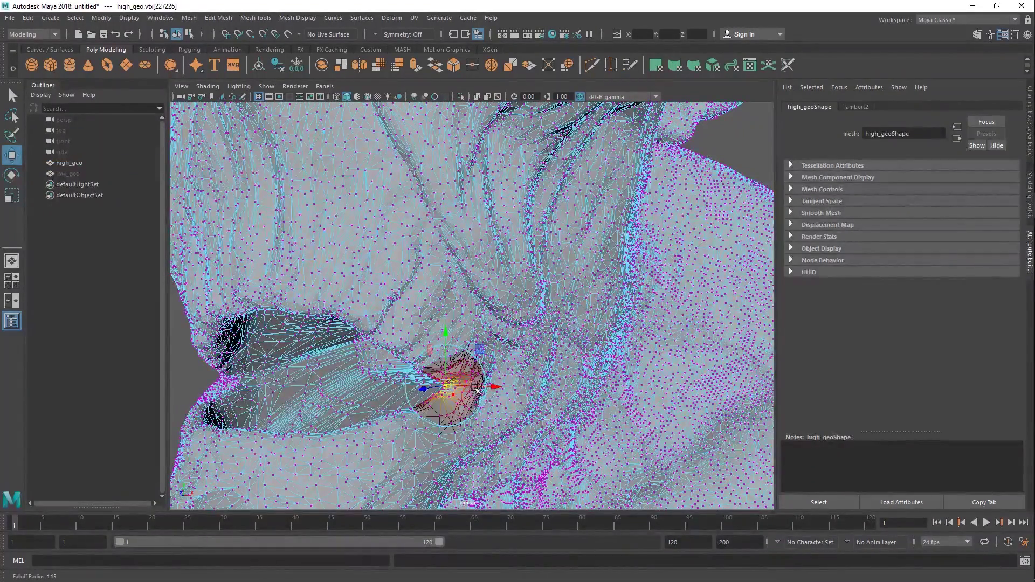
{"action": "left_click_drag", "start_coordinate": [445, 379], "coordinate": [486, 352]}
{"action": "key", "text": "ctrl+z"}
{"action": "key", "text": "b"}
{"action": "key", "text": "ctrl+z"}
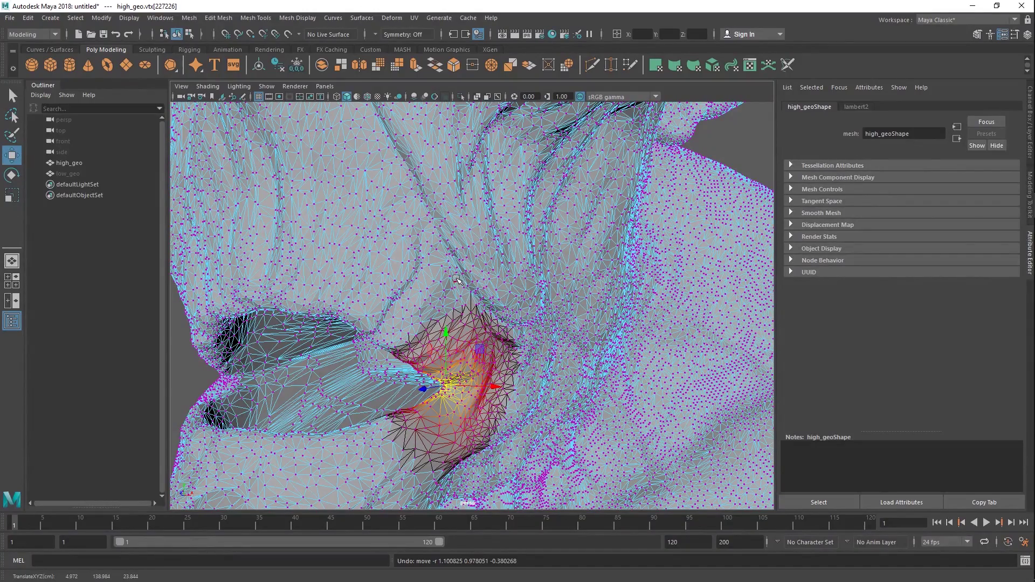
Return high_geo to object mode and deselect it to inspect the shaded face and mouth wrinkles without wireframe.
{"action": "right_click_drag", "start_coordinate": [447, 271], "coordinate": [484, 223]}
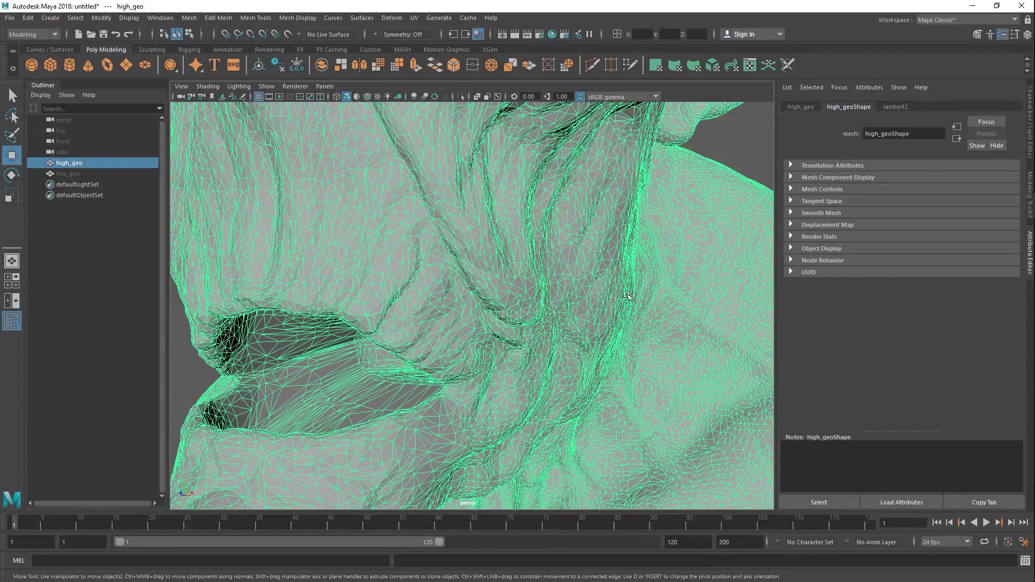
{"action": "right_click_drag", "start_coordinate": [627, 296], "coordinate": [586, 251], "text": "alt"}
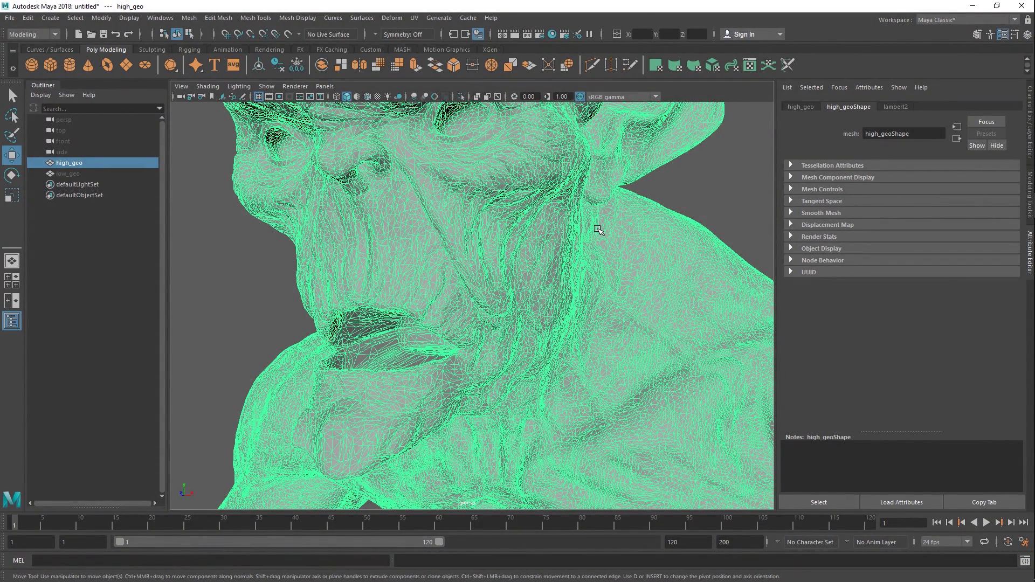
{"action": "right_click_drag", "start_coordinate": [522, 228], "coordinate": [561, 259], "text": "alt"}
{"action": "left_click", "coordinate": [244, 298]}
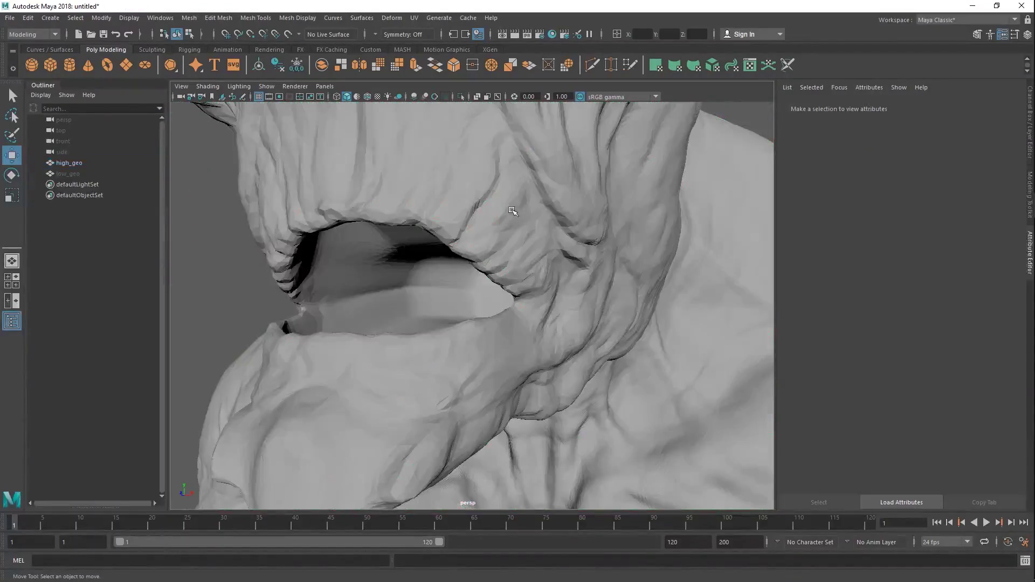
{"action": "left_click_drag", "start_coordinate": [496, 174], "coordinate": [470, 241], "text": "alt"}
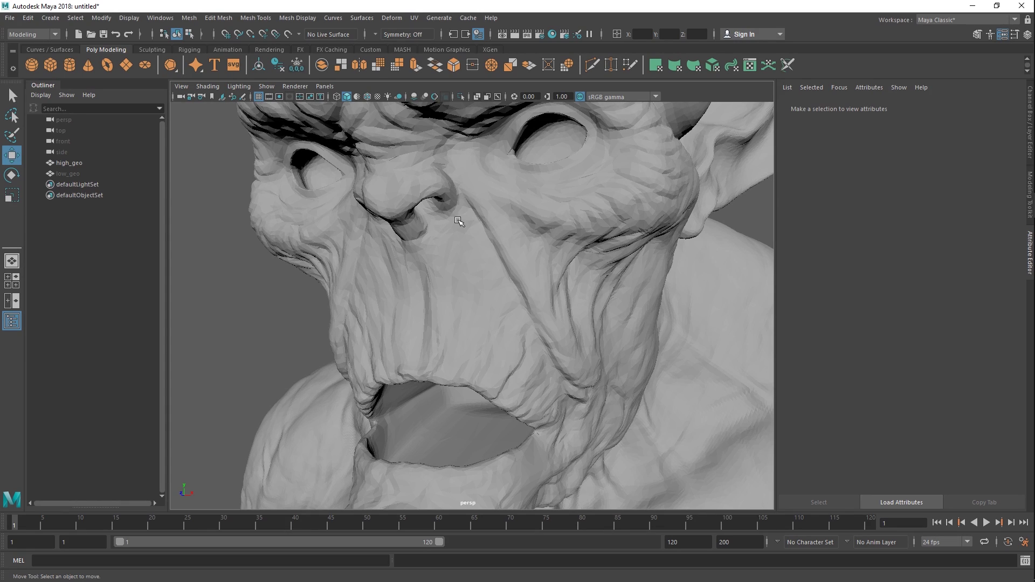
Swap the visibility of high_geo and low_geo so only low_geo shows, and pick low_geo for component editing.
{"action": "left_click", "coordinate": [82, 163]}
{"action": "left_click", "coordinate": [81, 175], "text": "shift"}
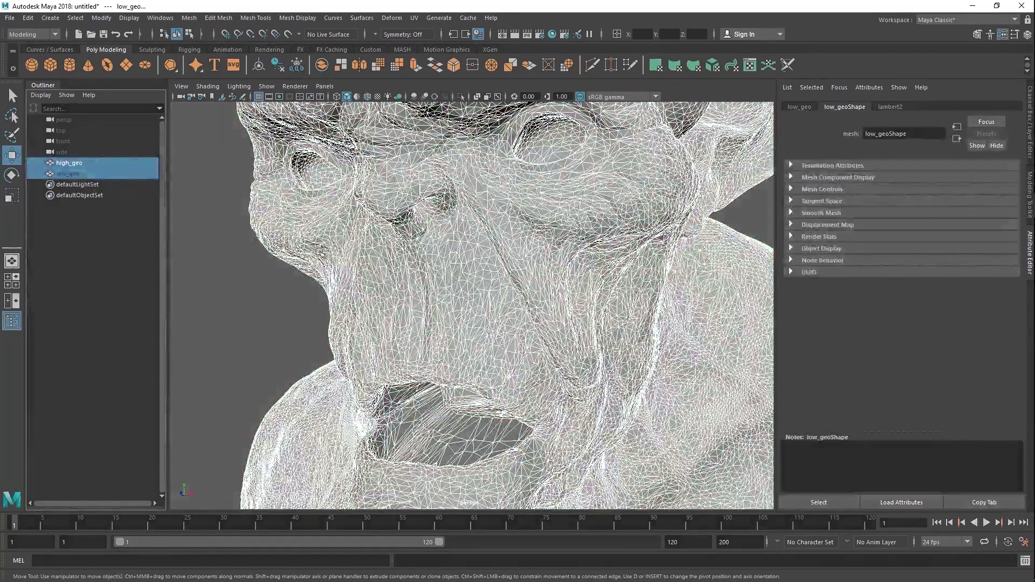
{"action": "key", "text": "h"}
{"action": "left_click", "coordinate": [249, 289]}
{"action": "left_click", "coordinate": [496, 285]}
Select the edge loop running along low_geo's nose-to-mouth fold and turn off soft selection.
{"action": "key", "text": "F10"}
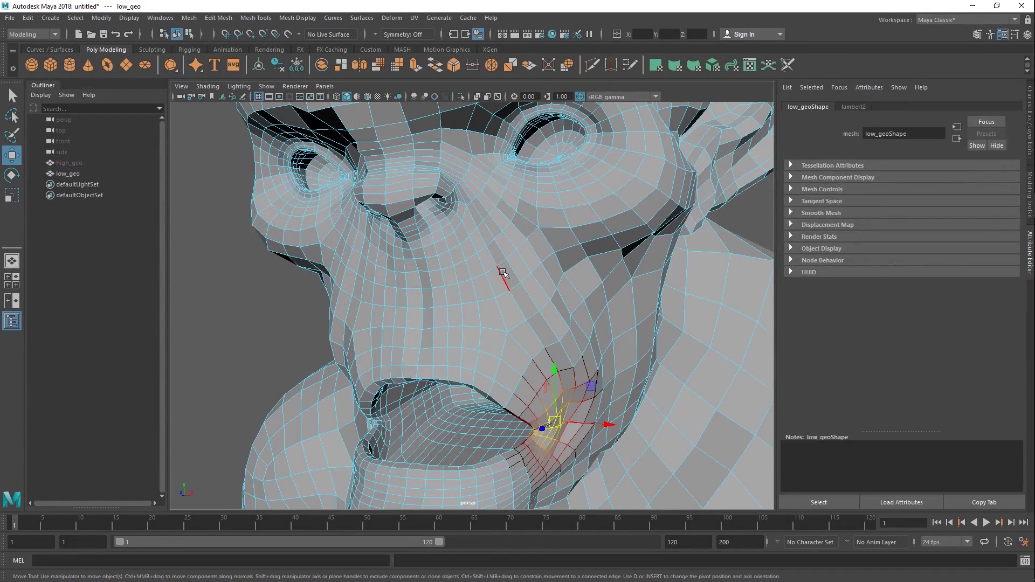
{"action": "double_click", "coordinate": [501, 276]}
{"action": "key", "text": "b"}
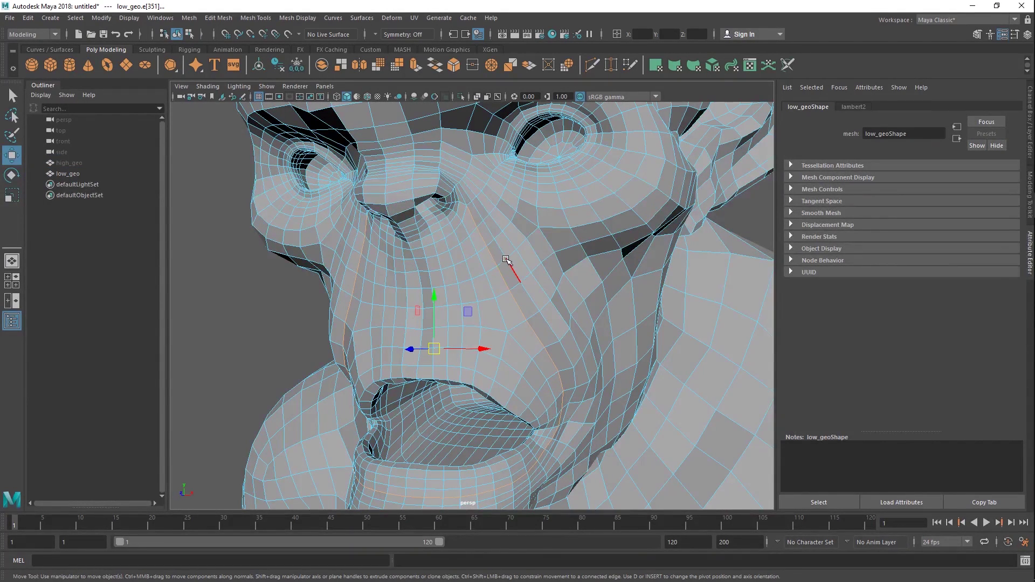
Switch low_geo to face selection without a transform manipulator and select the face loop following the nose-to-mouth fold.
{"action": "key", "text": "F11"}
{"action": "key", "text": "q"}
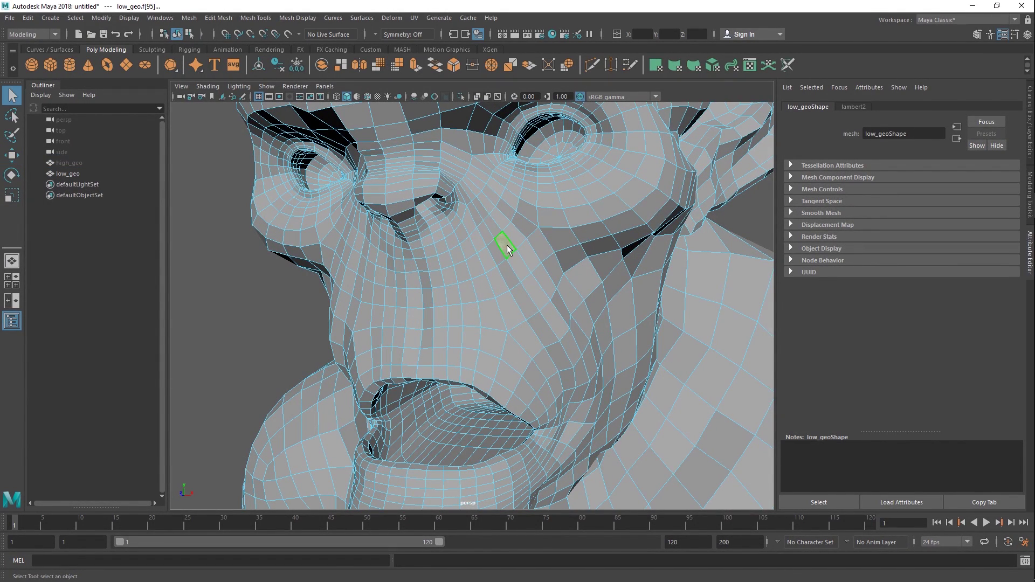
{"action": "left_click_drag", "start_coordinate": [517, 263], "coordinate": [499, 237], "text": "alt"}
{"action": "left_click", "coordinate": [498, 235]}
{"action": "left_click", "coordinate": [516, 249], "text": "shift"}
{"action": "double_click", "coordinate": [515, 248], "text": "shift"}
Select the ring of faces around low_geo's eye opening, followed by a wider loop passing under the brow.
{"action": "middle_click_drag", "start_coordinate": [532, 232], "coordinate": [501, 278], "text": "alt"}
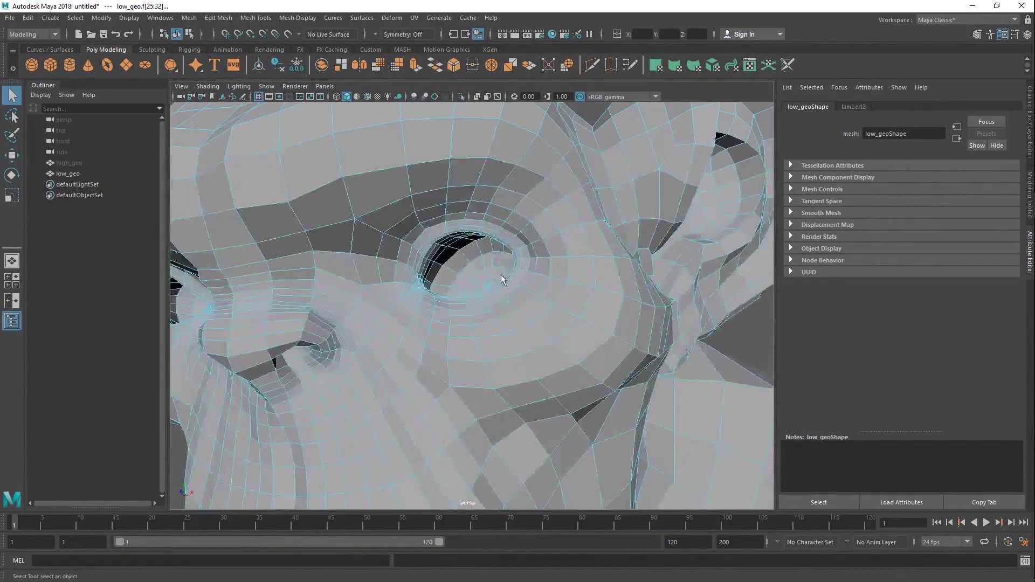
{"action": "right_click_drag", "start_coordinate": [501, 279], "coordinate": [553, 288], "text": "alt"}
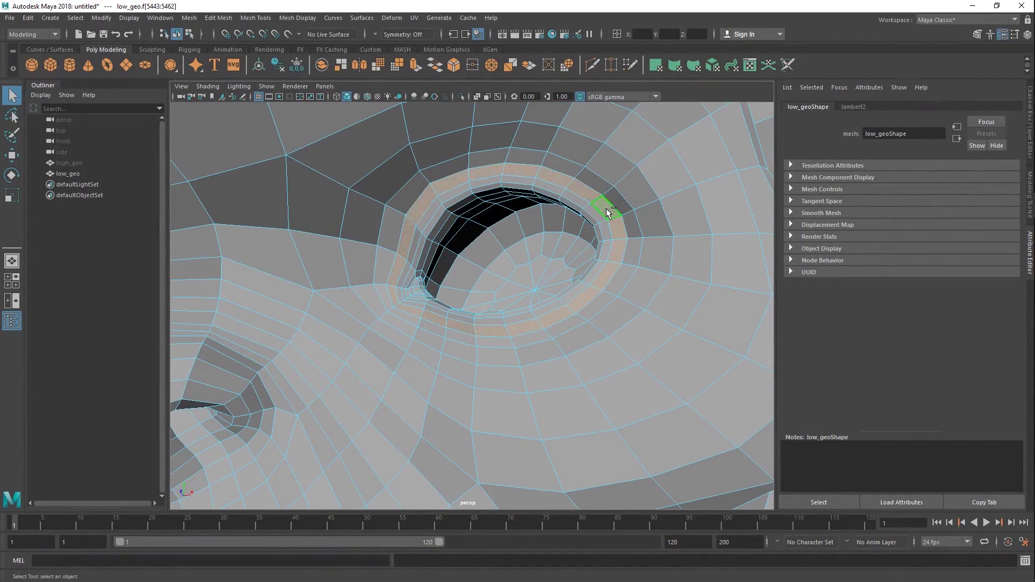
{"action": "right_click_drag", "start_coordinate": [626, 212], "coordinate": [510, 245], "text": "alt"}
{"action": "double_click", "coordinate": [528, 192], "text": "shift"}
Examine how low_geo's edge flow follows the chest, arm, shoulder and neck forms.
{"action": "left_click_drag", "start_coordinate": [510, 245], "coordinate": [549, 228], "text": "alt"}
{"action": "right_click_drag", "start_coordinate": [548, 228], "coordinate": [418, 223], "text": "alt"}
{"action": "middle_click_drag", "start_coordinate": [464, 434], "coordinate": [489, 261], "text": "alt"}
{"action": "left_click_drag", "start_coordinate": [490, 261], "coordinate": [450, 280], "text": "alt"}
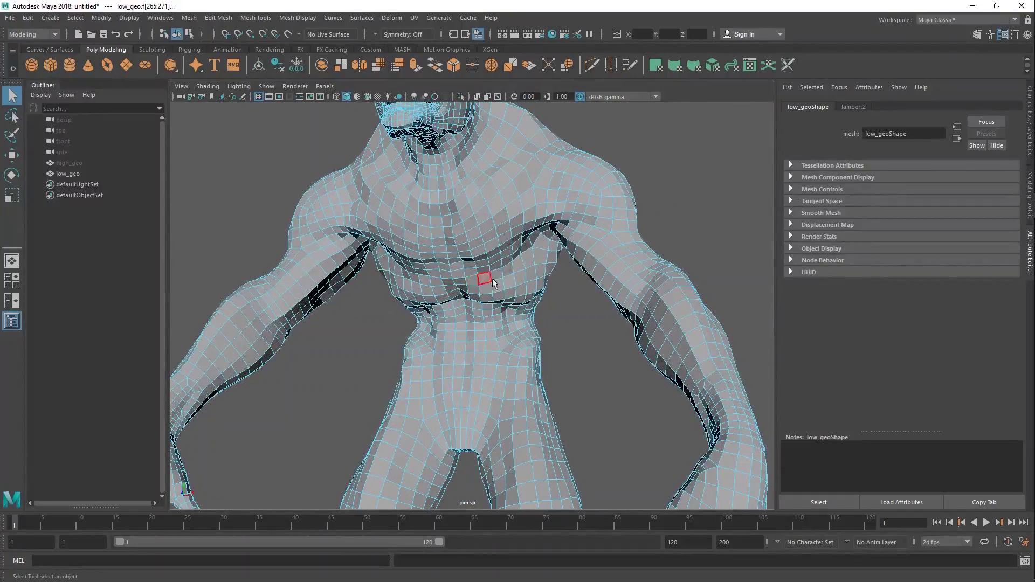
{"action": "left_click_drag", "start_coordinate": [561, 239], "coordinate": [493, 284], "text": "alt"}
{"action": "left_click_drag", "start_coordinate": [452, 330], "coordinate": [509, 262], "text": "alt"}
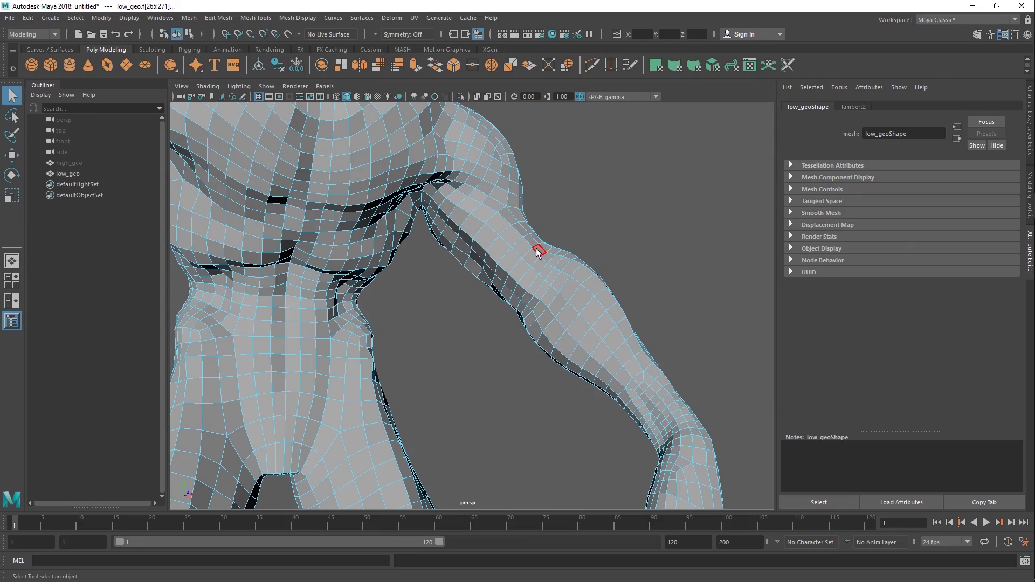
{"action": "middle_click_drag", "start_coordinate": [496, 291], "coordinate": [561, 337], "text": "alt"}
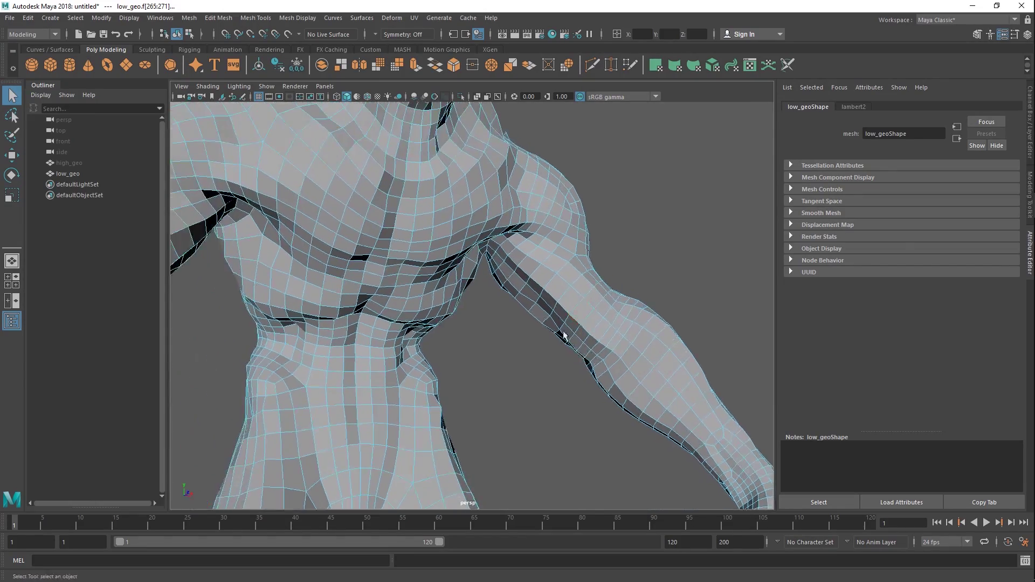
{"action": "right_click_drag", "start_coordinate": [562, 338], "coordinate": [480, 292], "text": "alt"}
{"action": "left_click_drag", "start_coordinate": [479, 292], "coordinate": [504, 373], "text": "alt"}
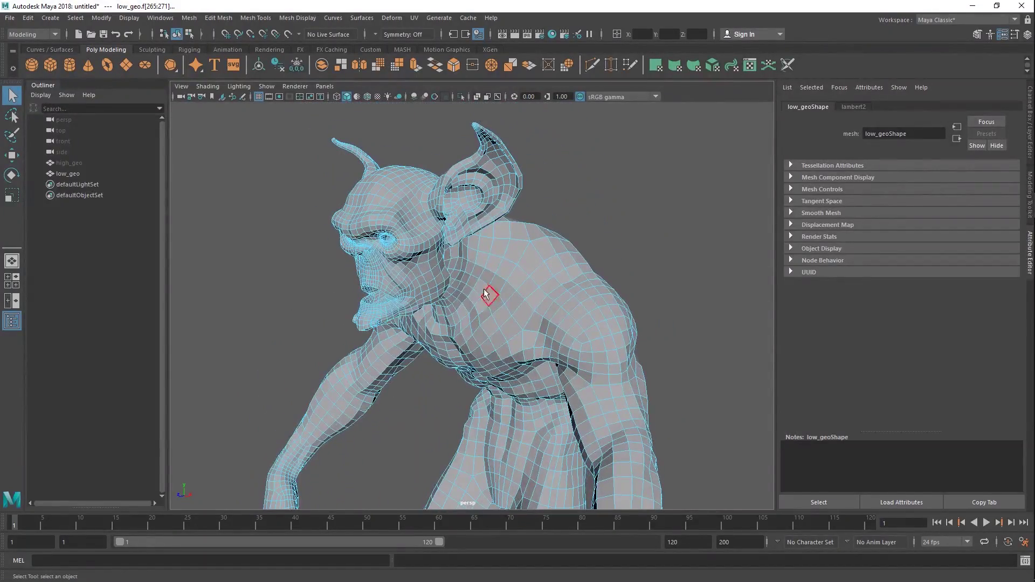
{"action": "right_click_drag", "start_coordinate": [485, 234], "coordinate": [500, 303], "text": "alt"}
{"action": "left_click_drag", "start_coordinate": [500, 303], "coordinate": [508, 290], "text": "alt"}
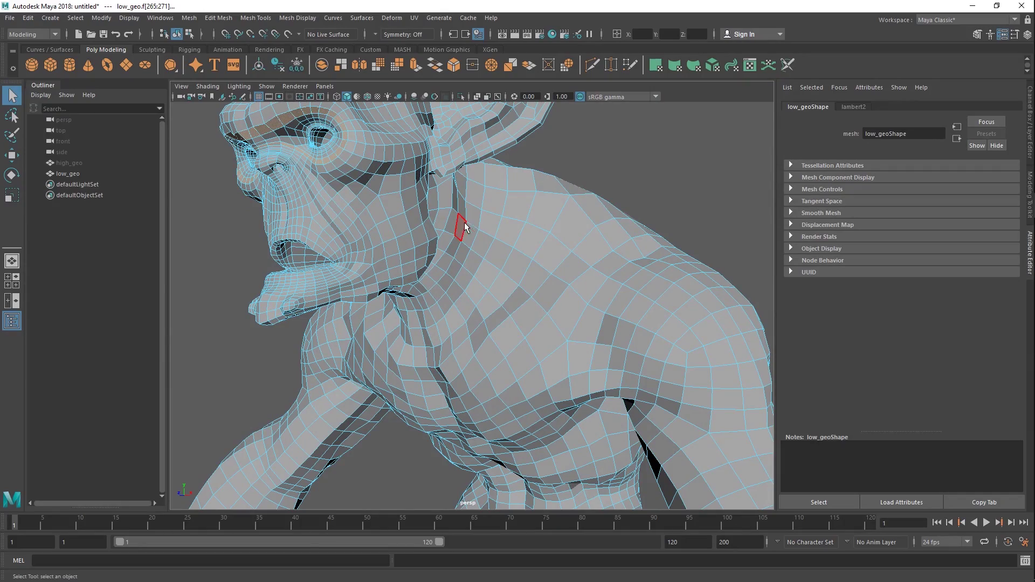
{"action": "middle_click_drag", "start_coordinate": [475, 214], "coordinate": [492, 224], "text": "alt"}
{"action": "middle_click_drag", "start_coordinate": [372, 187], "coordinate": [426, 257], "text": "alt"}
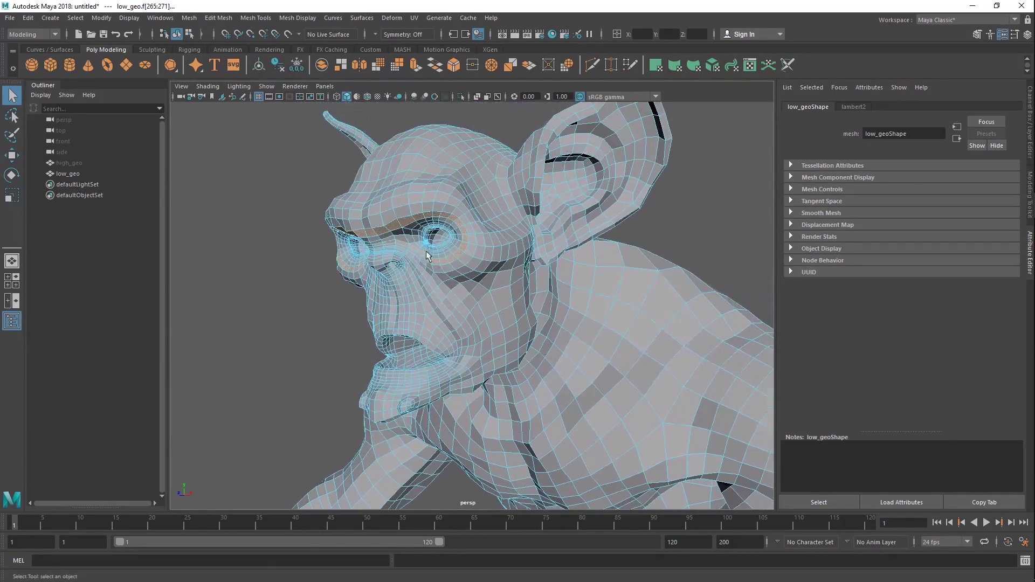
Select successive face loops that run from beside the nose around the mouth corner and below the lower lip.
{"action": "left_click_drag", "start_coordinate": [416, 253], "coordinate": [450, 278], "text": "alt"}
{"action": "right_click_drag", "start_coordinate": [450, 277], "coordinate": [485, 317], "text": "alt"}
{"action": "left_click_drag", "start_coordinate": [486, 317], "coordinate": [457, 298], "text": "alt"}
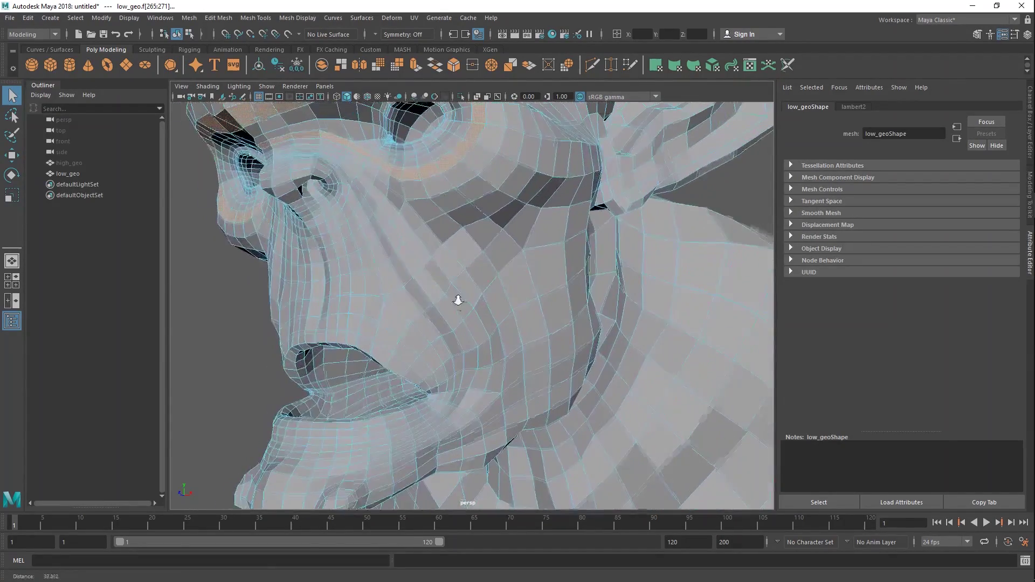
{"action": "middle_click_drag", "start_coordinate": [457, 298], "coordinate": [542, 344], "text": "alt"}
{"action": "right_click_drag", "start_coordinate": [537, 350], "coordinate": [515, 287], "text": "alt"}
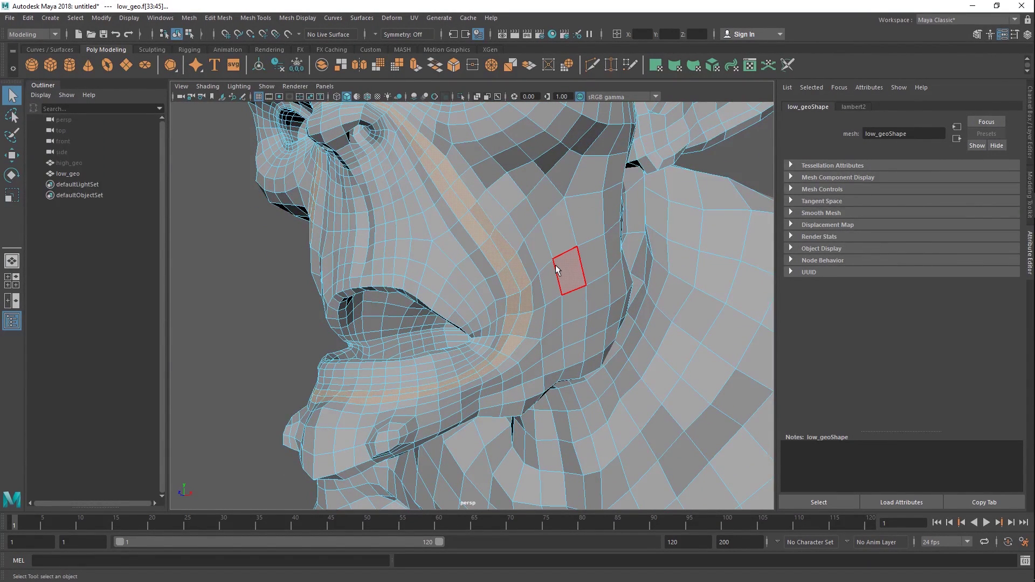
{"action": "left_click_drag", "start_coordinate": [579, 278], "coordinate": [515, 257], "text": "alt"}
{"action": "right_click_drag", "start_coordinate": [515, 257], "coordinate": [592, 329], "text": "alt"}
{"action": "left_click", "coordinate": [549, 292]}
{"action": "double_click", "coordinate": [534, 256], "text": "shift"}
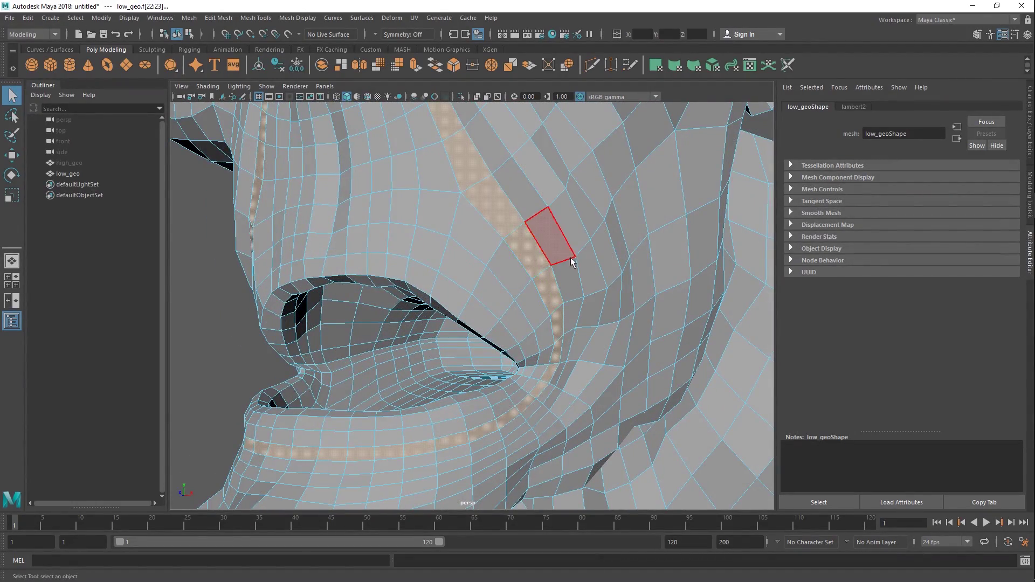
Clear the face selection on low_geo and view the whole head's topology.
{"action": "right_click_drag", "start_coordinate": [569, 255], "coordinate": [521, 189], "text": "alt"}
{"action": "middle_click_drag", "start_coordinate": [521, 190], "coordinate": [531, 267], "text": "alt"}
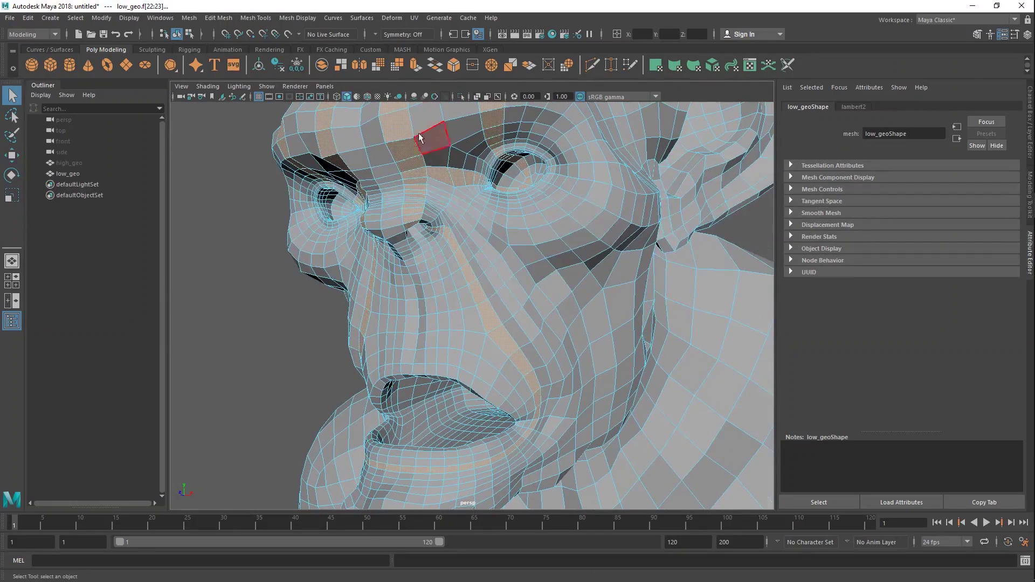
{"action": "left_click", "coordinate": [327, 314]}
{"action": "left_click_drag", "start_coordinate": [535, 330], "coordinate": [519, 281], "text": "alt"}
{"action": "middle_click_drag", "start_coordinate": [519, 281], "coordinate": [491, 259], "text": "alt"}
Switch to ZBrush, make the dense body subtool active and hide its polyframe wireframe.
{"action": "key", "text": "alt+Tab"}
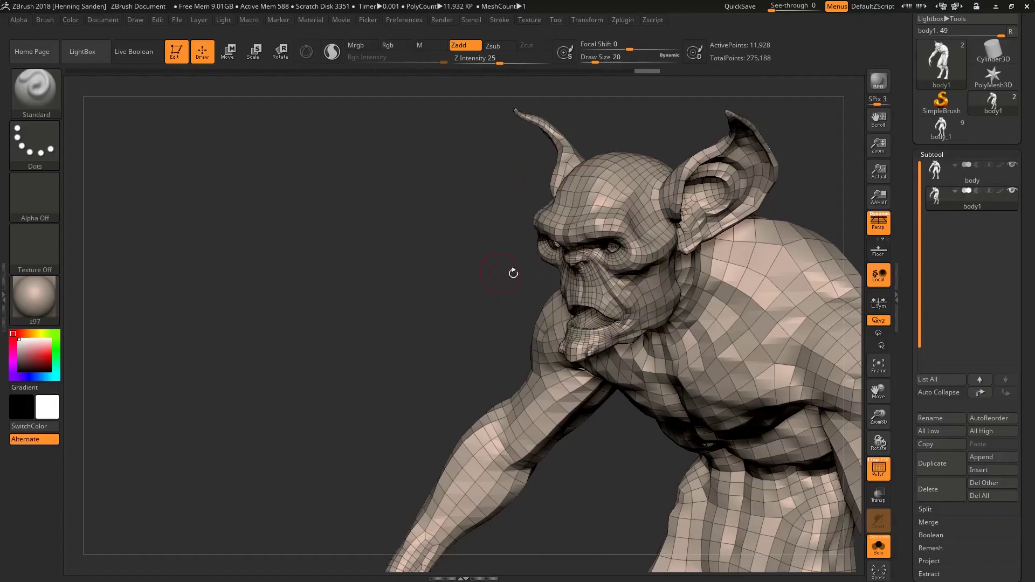
{"action": "left_click", "coordinate": [932, 183]}
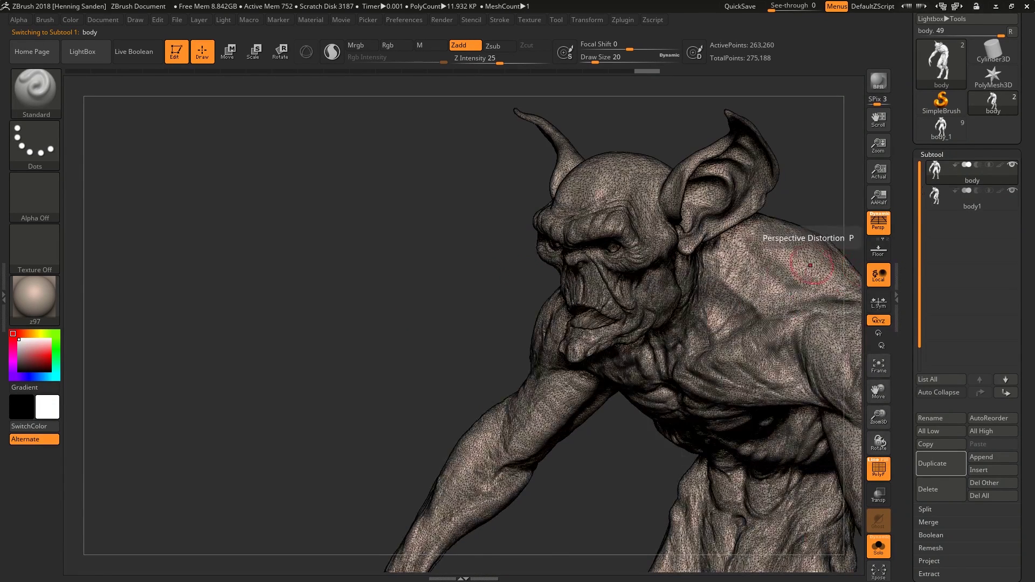
{"action": "key", "text": "shift+f"}
{"action": "right_click_drag", "start_coordinate": [719, 314], "coordinate": [628, 253], "text": "alt"}
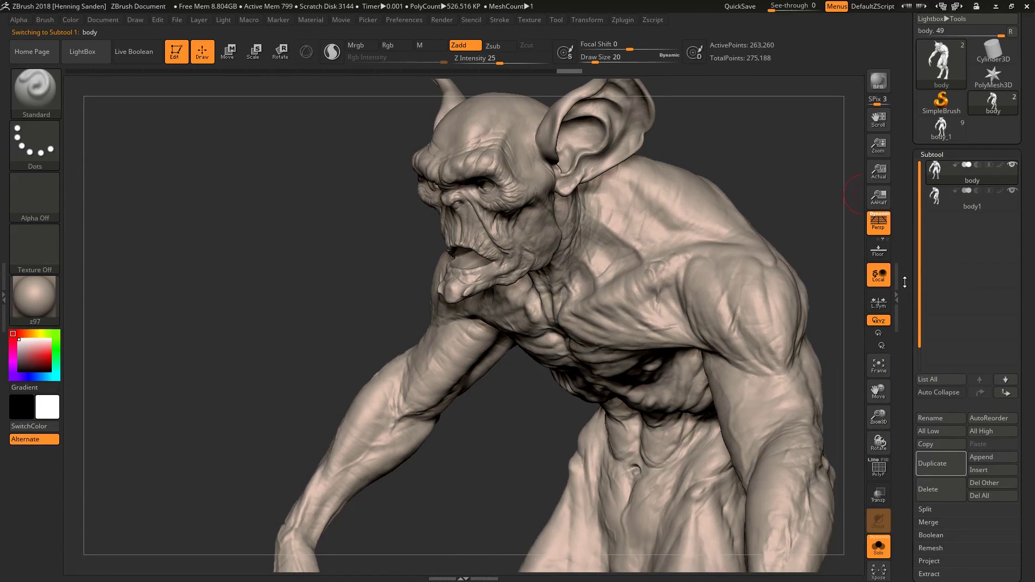
Remesh the body subtool with ZRemesher, using Target Polygons Count 5, AdaptiveSize 50 and Curves Strength 50.
{"action": "scroll", "coordinate": [961, 357], "scroll_direction": "down", "scroll_amount": 5}
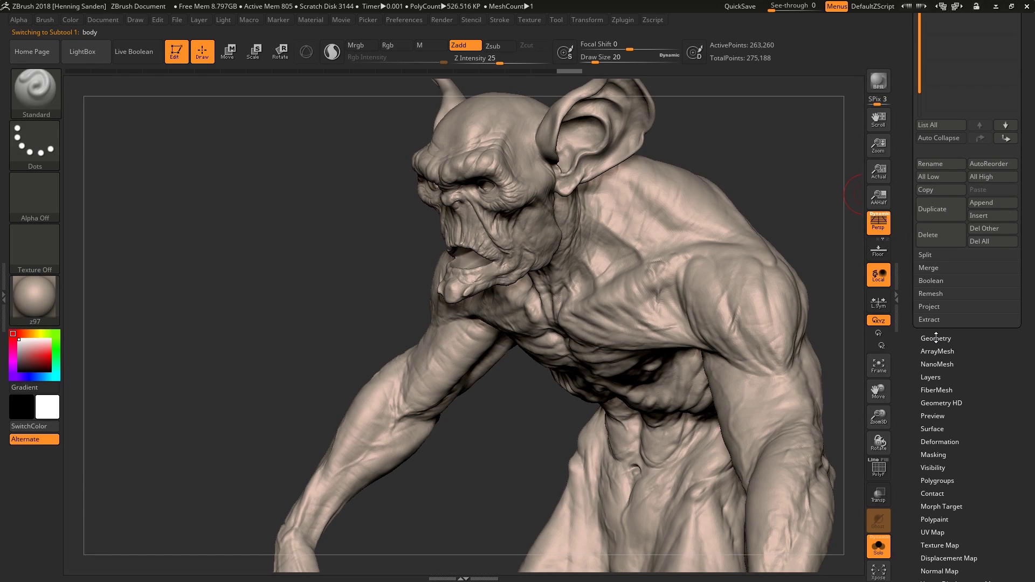
{"action": "left_click", "coordinate": [936, 338]}
{"action": "scroll", "coordinate": [970, 302], "scroll_direction": "up", "scroll_amount": 3}
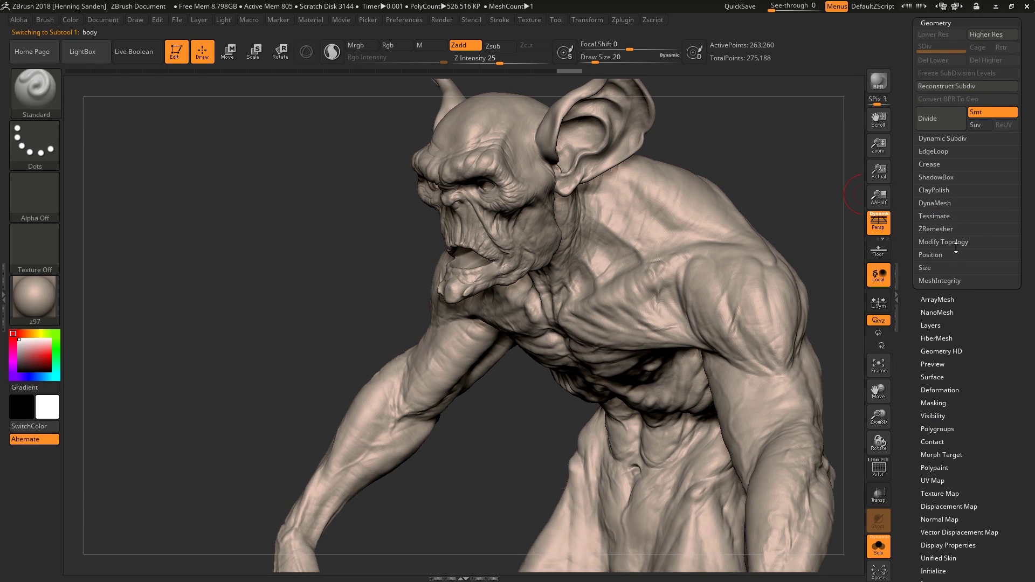
{"action": "left_click", "coordinate": [944, 231]}
{"action": "scroll", "coordinate": [987, 413], "scroll_direction": "up", "scroll_amount": 1}
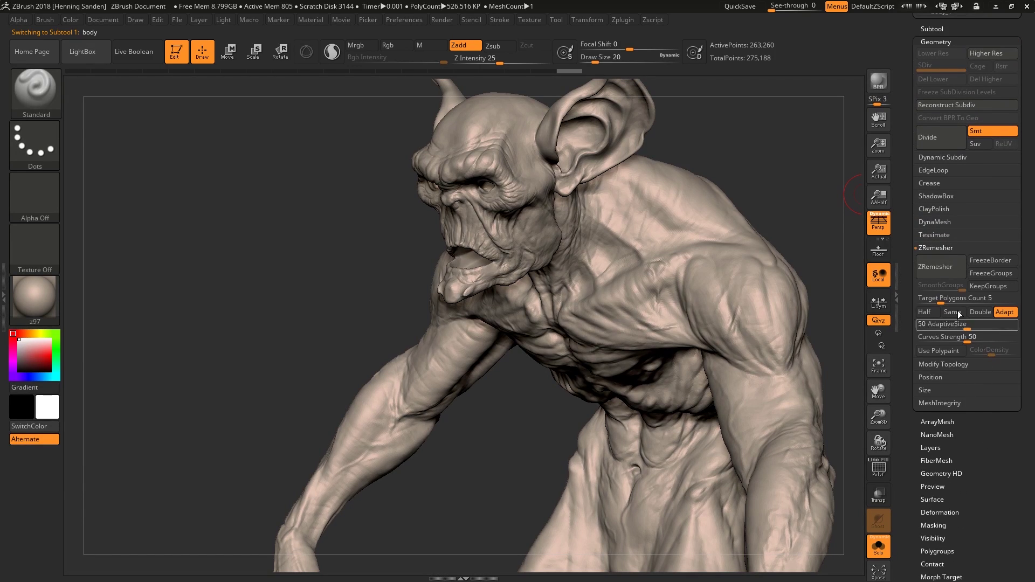
{"action": "left_click", "coordinate": [944, 269]}
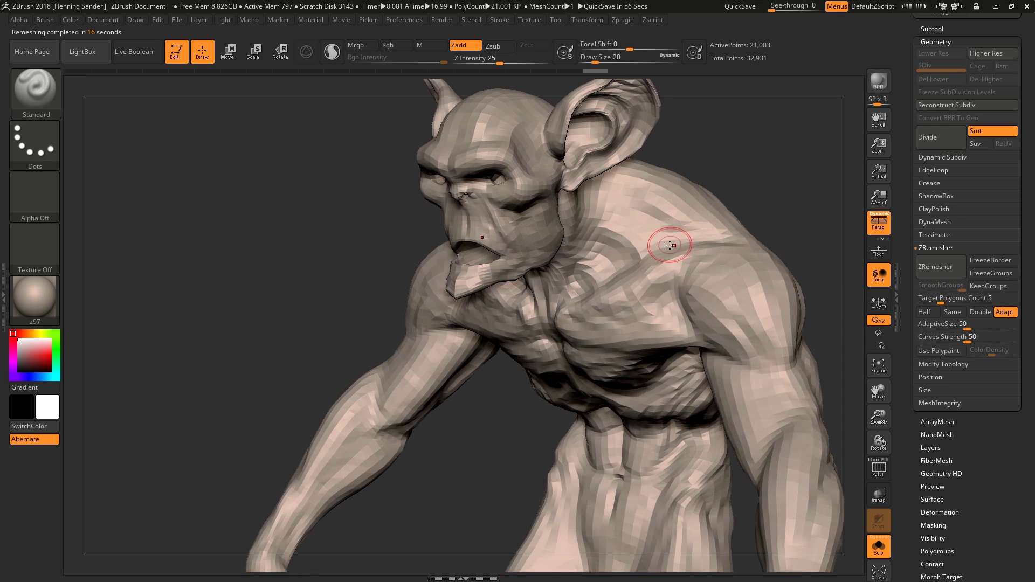
Show the polyframe wireframe and alternate between the body and body1 subtools to compare their topology.
{"action": "key", "text": "shift+f"}
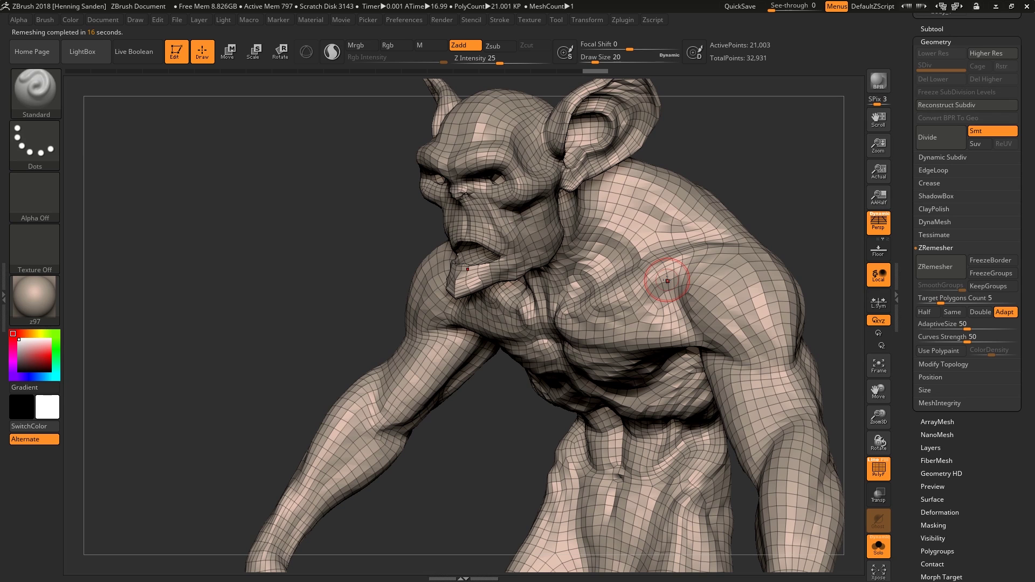
{"action": "left_click_drag", "start_coordinate": [903, 156], "coordinate": [900, 197]}
{"action": "key", "text": "Down"}
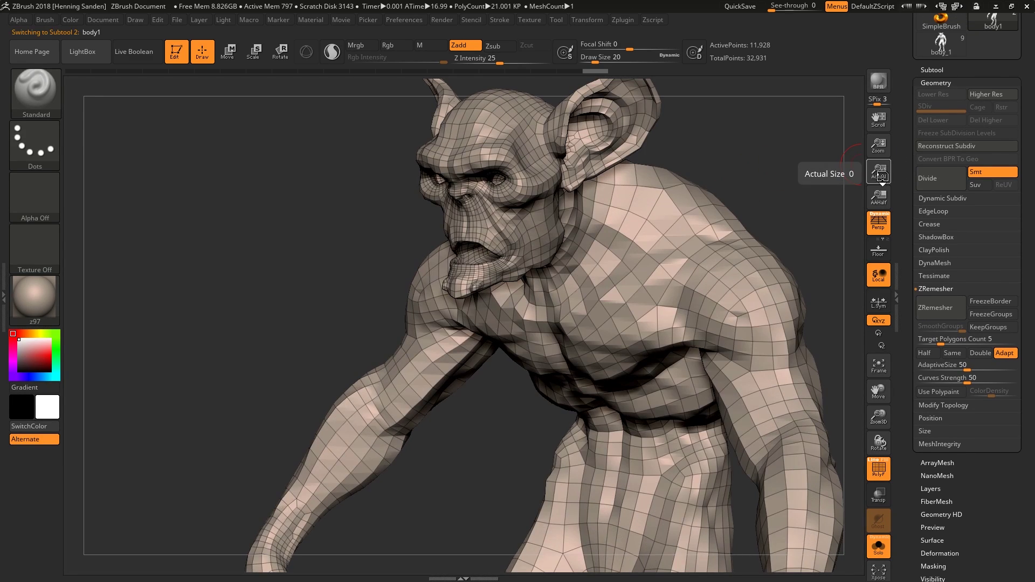
{"action": "key", "text": "Up"}
{"action": "key", "text": "Down"}
{"action": "key", "text": "Up"}
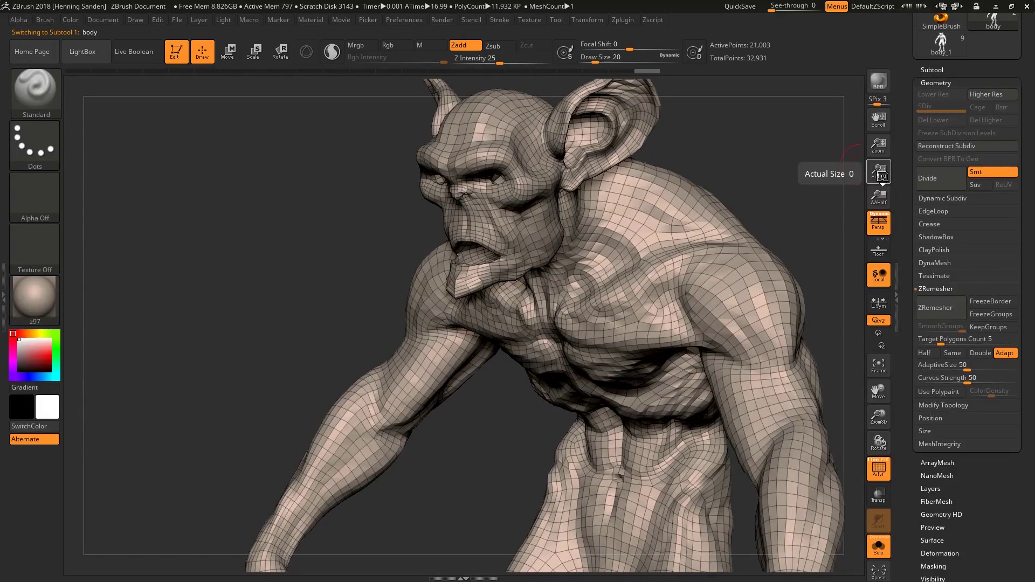
Examine the remeshed body's polygon flow from the chest down to the navel.
{"action": "right_click_drag", "start_coordinate": [561, 178], "coordinate": [582, 362]}
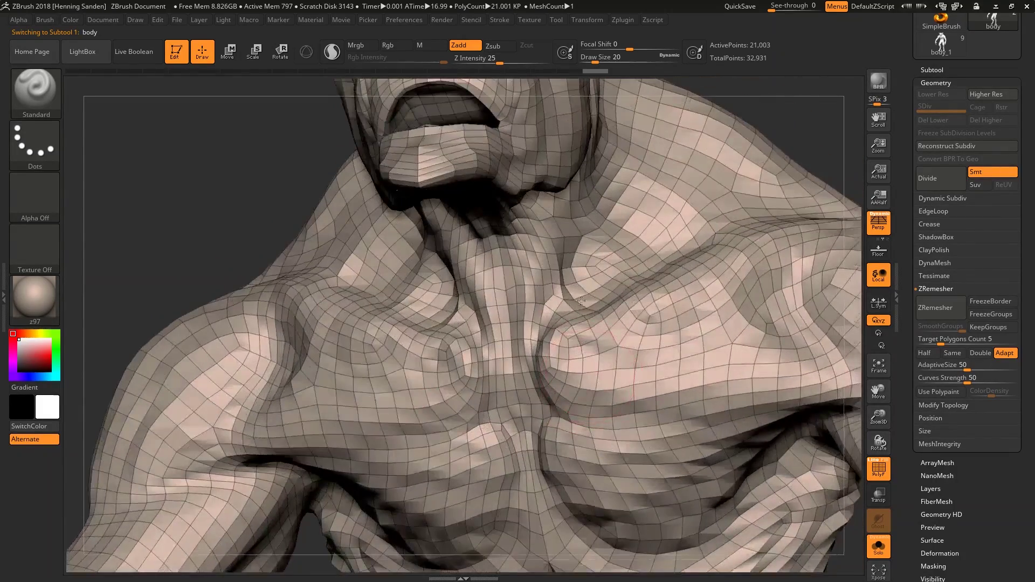
{"action": "right_click_drag", "start_coordinate": [580, 301], "coordinate": [575, 311]}
{"action": "key", "text": "Up"}
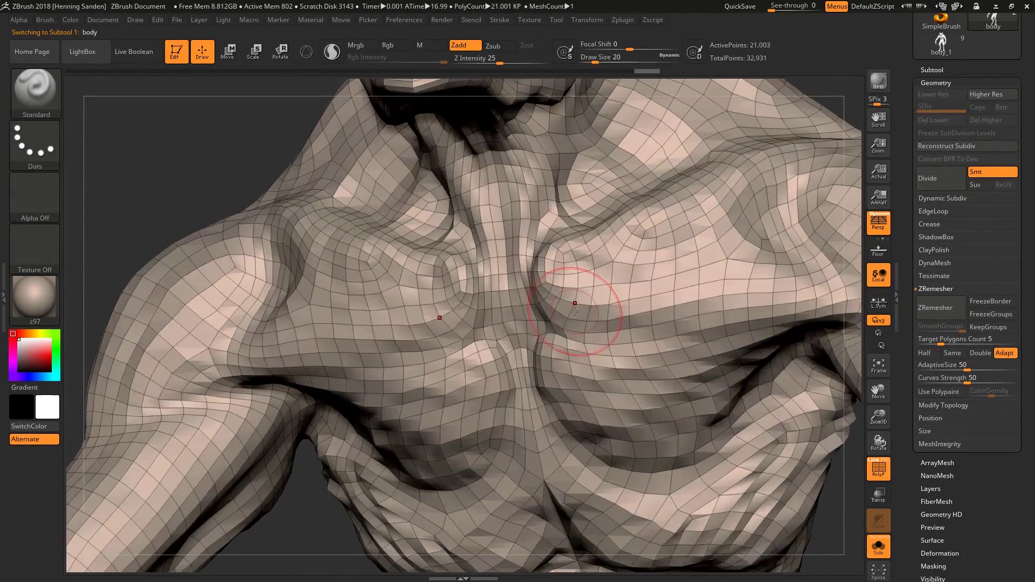
{"action": "right_click_drag", "start_coordinate": [575, 311], "coordinate": [575, 242], "text": "alt"}
{"action": "right_click_drag", "start_coordinate": [763, 232], "coordinate": [659, 249]}
{"action": "right_click_drag", "start_coordinate": [601, 325], "coordinate": [554, 414]}
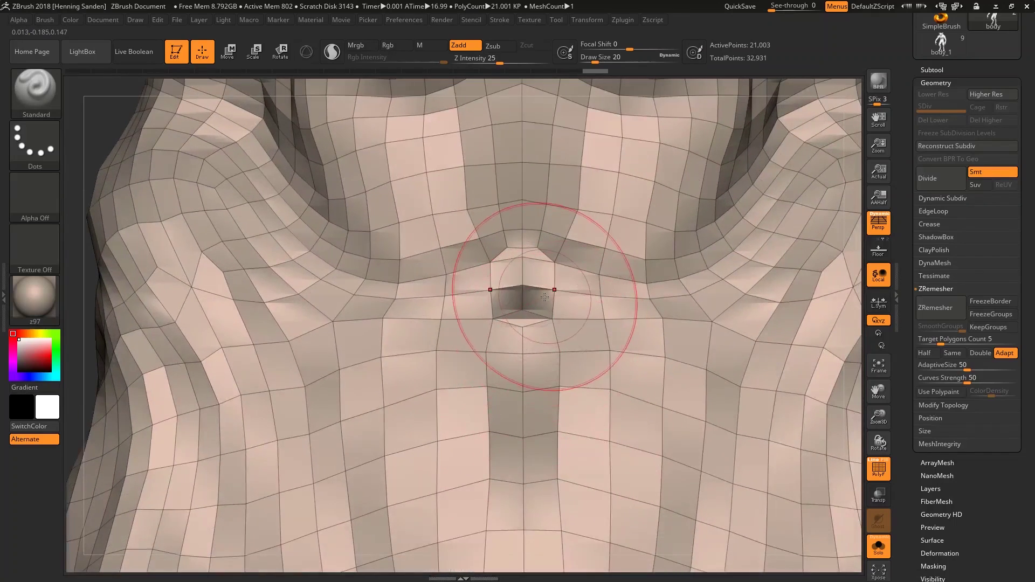
Reduce the brush Draw Size to 1 to point at individual polygons around the navel.
{"action": "key", "text": "s"}
{"action": "left_click", "coordinate": [531, 300]}
{"action": "right_click_drag", "start_coordinate": [522, 290], "coordinate": [522, 302]}
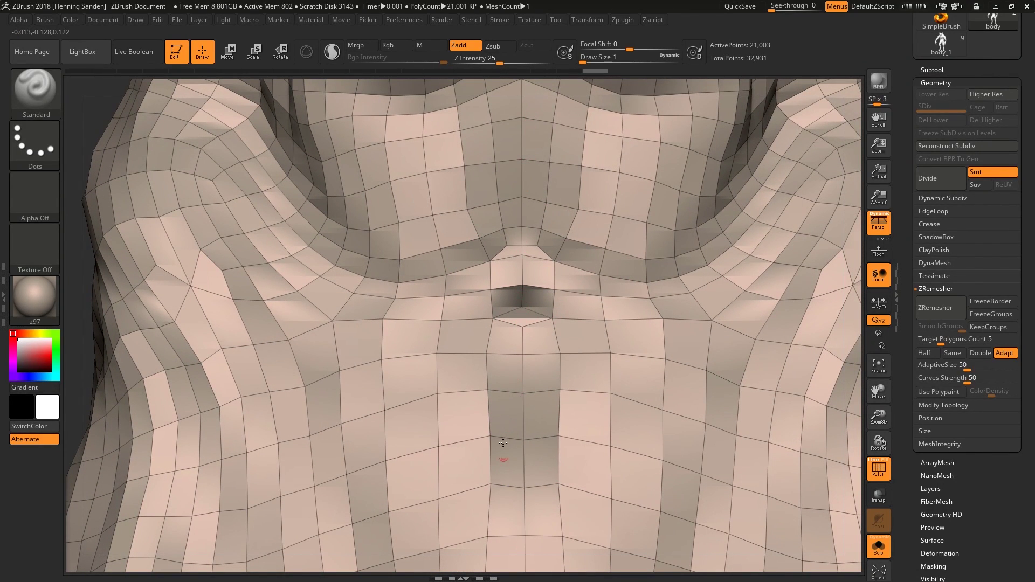
Compare the polygon loops around the eye opening on the remeshed body with those on body1.
{"action": "right_click_drag", "start_coordinate": [503, 443], "coordinate": [493, 367], "text": "ctrl"}
{"action": "right_click_drag", "start_coordinate": [502, 216], "coordinate": [539, 412]}
{"action": "right_click_drag", "start_coordinate": [485, 177], "coordinate": [542, 361], "text": "alt"}
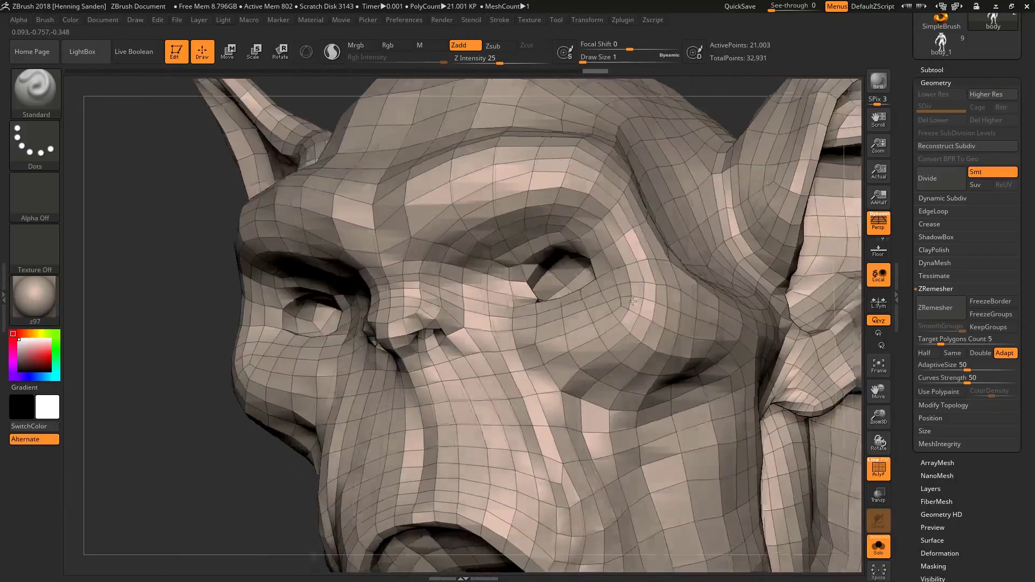
{"action": "right_click_drag", "start_coordinate": [518, 269], "coordinate": [593, 287]}
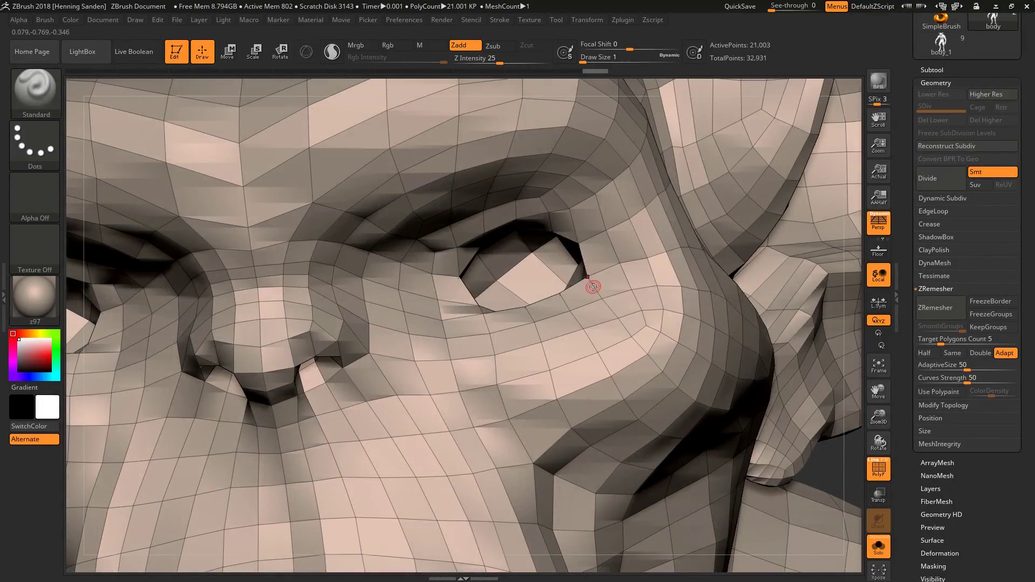
{"action": "left_click", "coordinate": [594, 287], "text": "alt"}
{"action": "left_click", "coordinate": [593, 287], "text": "alt"}
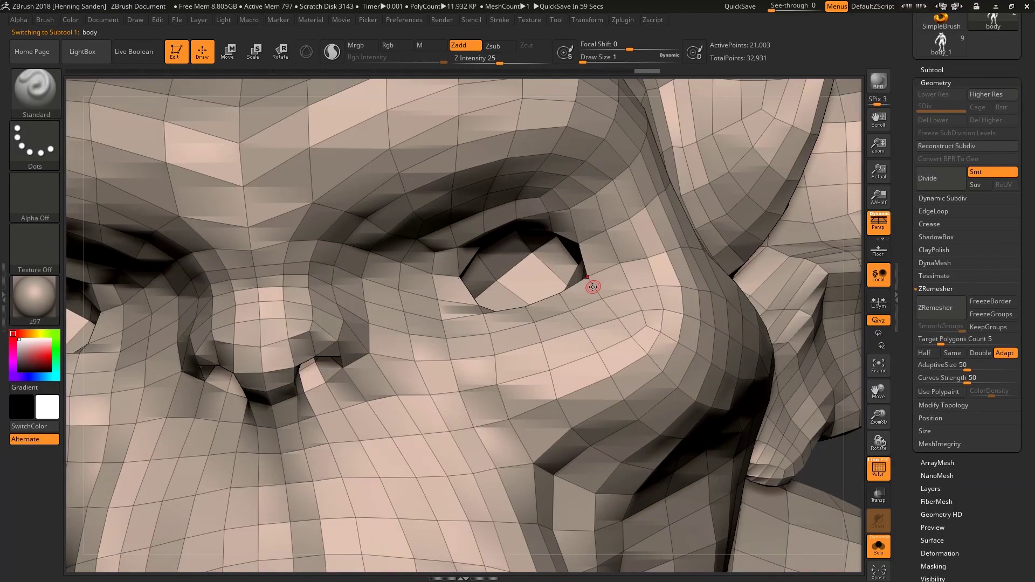
{"action": "left_click", "coordinate": [593, 287], "text": "alt"}
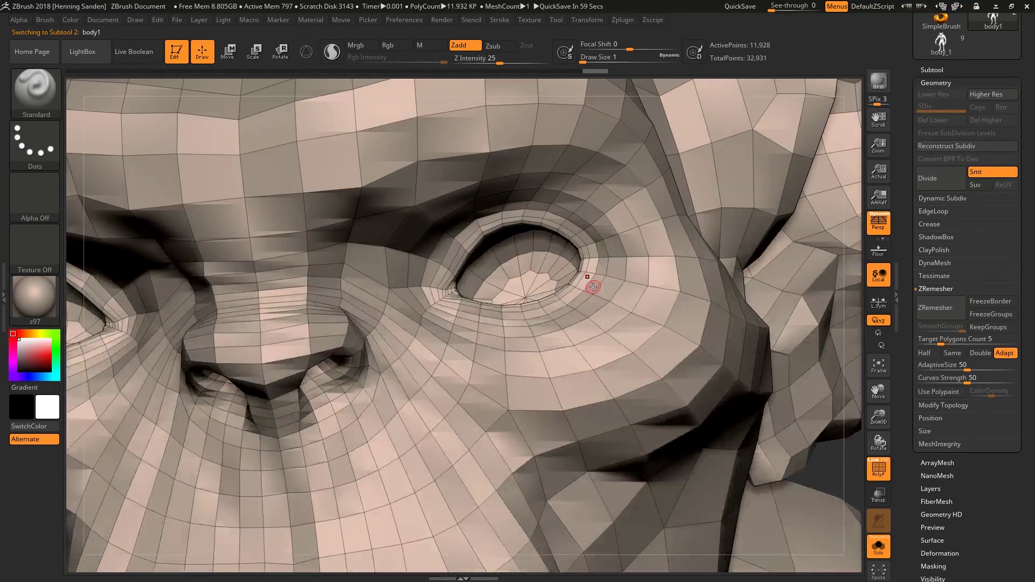
{"action": "left_click", "coordinate": [593, 287], "text": "alt"}
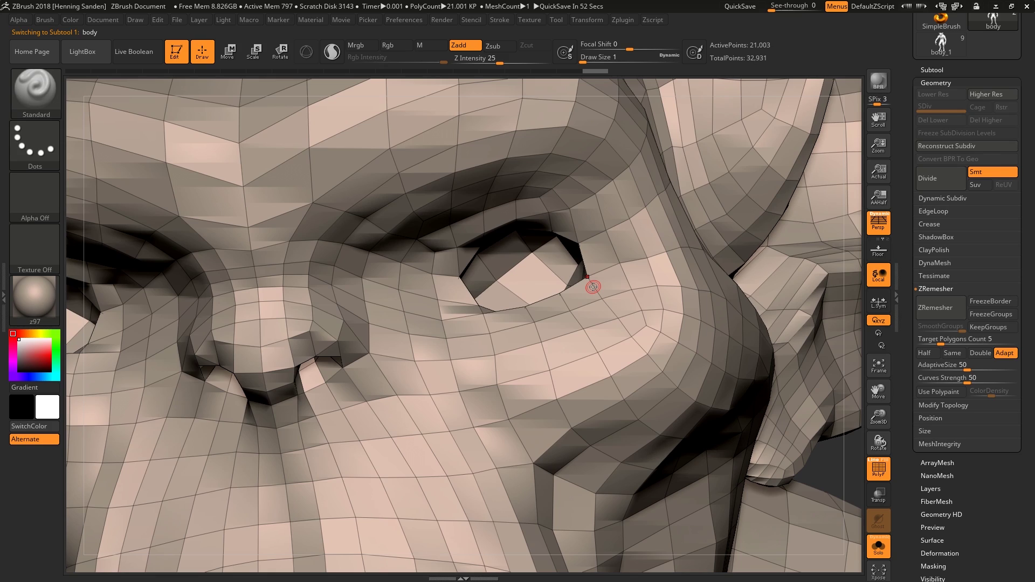
Compare the polygon loops around the mouth opening and mouth corner on body1 with those on the remeshed body.
{"action": "key", "text": "ctrl+shift+z"}
{"action": "key", "text": "ctrl+shift+z"}
{"action": "key", "text": "Down"}
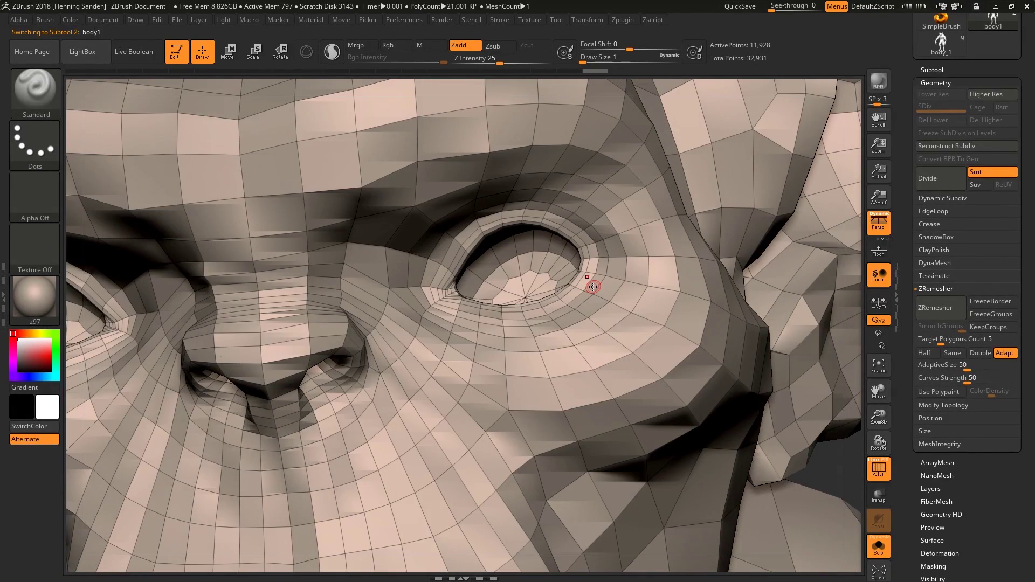
{"action": "right_click_drag", "start_coordinate": [479, 287], "coordinate": [493, 321]}
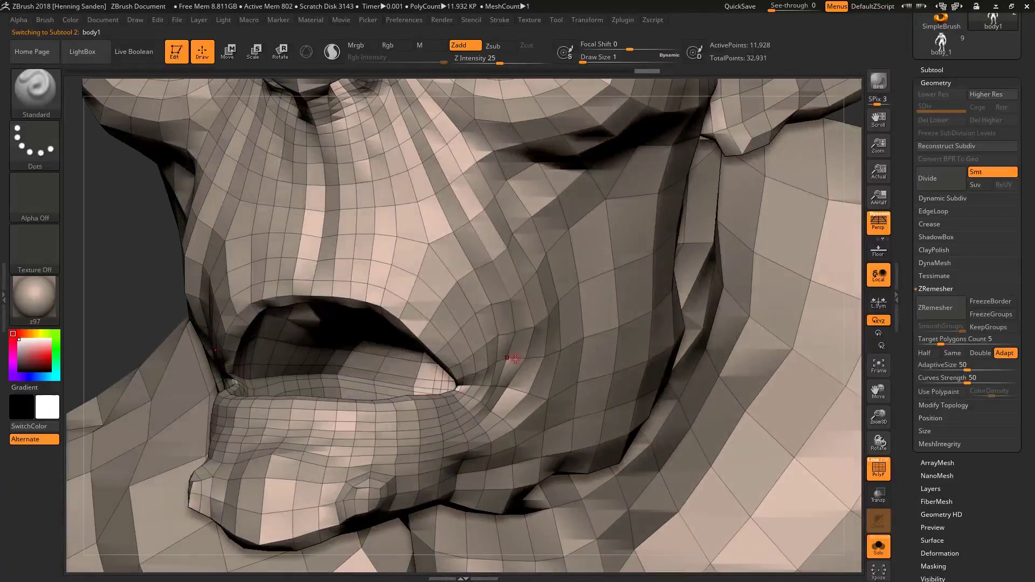
{"action": "key", "text": "Down"}
{"action": "key", "text": "Up"}
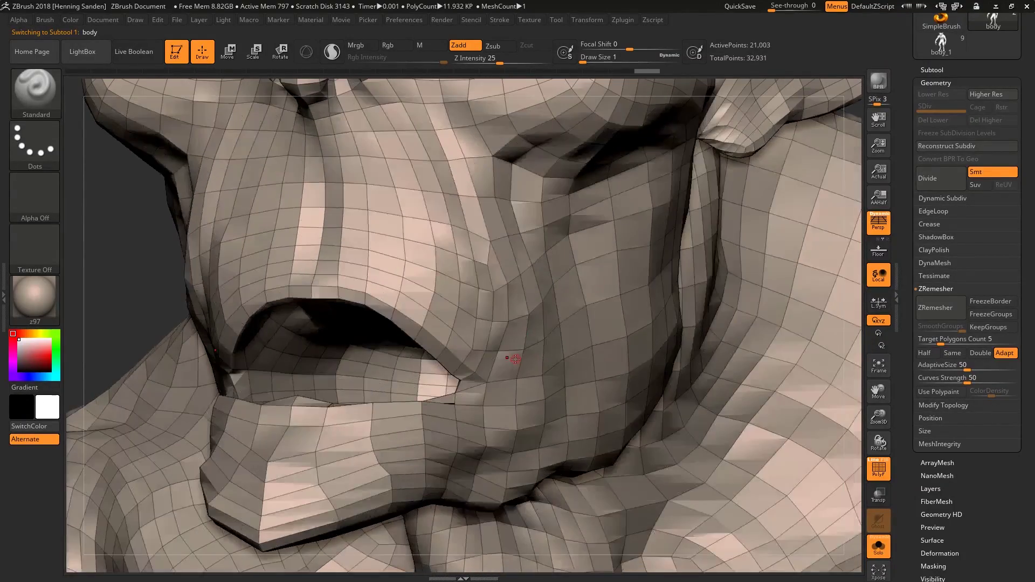
{"action": "key", "text": "ctrl+z"}
{"action": "key", "text": "ctrl+z"}
Examine the remeshed head from the side, and alternate between body and body1 to compare the facial topology.
{"action": "mouse_move", "coordinate": [516, 359]}
{"action": "right_mouse_down"}
{"action": "mouse_move", "coordinate": [593, 361]}
{"action": "mouse_move", "coordinate": [477, 480]}
{"action": "mouse_move", "coordinate": [404, 357]}
{"action": "mouse_move", "coordinate": [450, 337]}
{"action": "mouse_move", "coordinate": [434, 346]}
{"action": "right_mouse_up"}
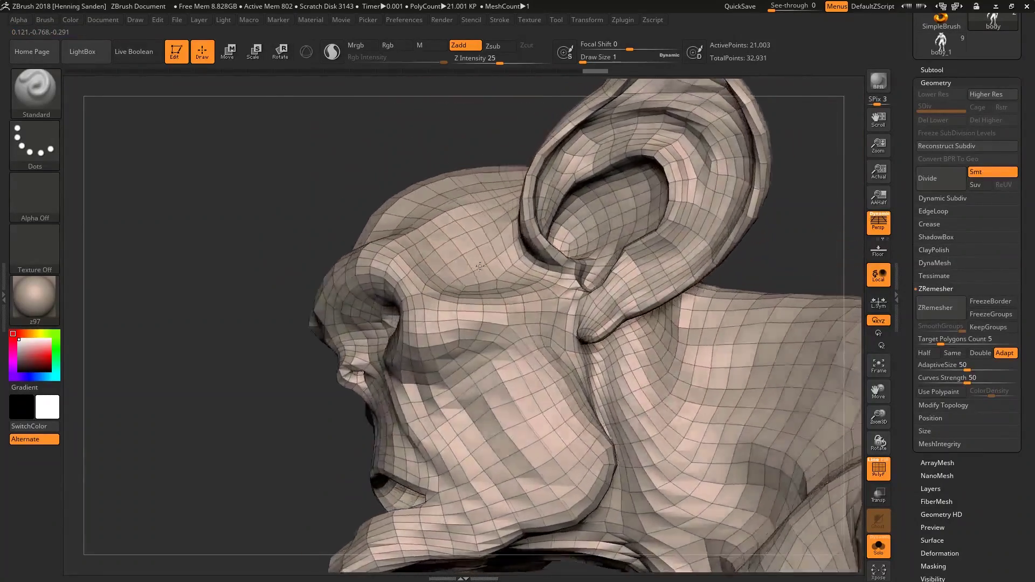
{"action": "right_click_drag", "start_coordinate": [480, 266], "coordinate": [464, 330]}
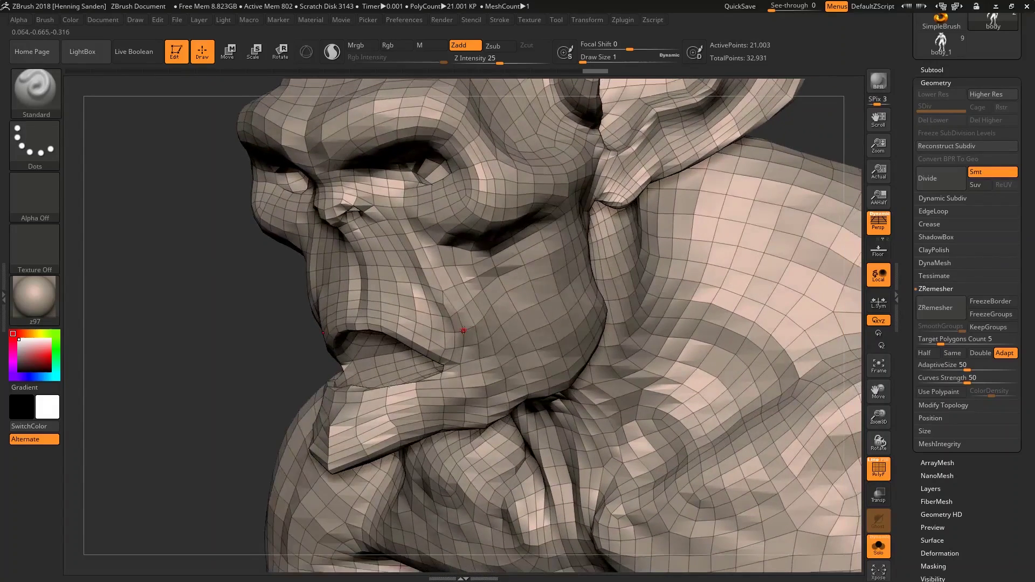
{"action": "left_click", "coordinate": [463, 330], "text": "alt"}
{"action": "left_click", "coordinate": [464, 330], "text": "alt"}
{"action": "left_click", "coordinate": [464, 330], "text": "alt"}
{"action": "left_click", "coordinate": [464, 330], "text": "alt"}
{"action": "left_click", "coordinate": [463, 330], "text": "alt"}
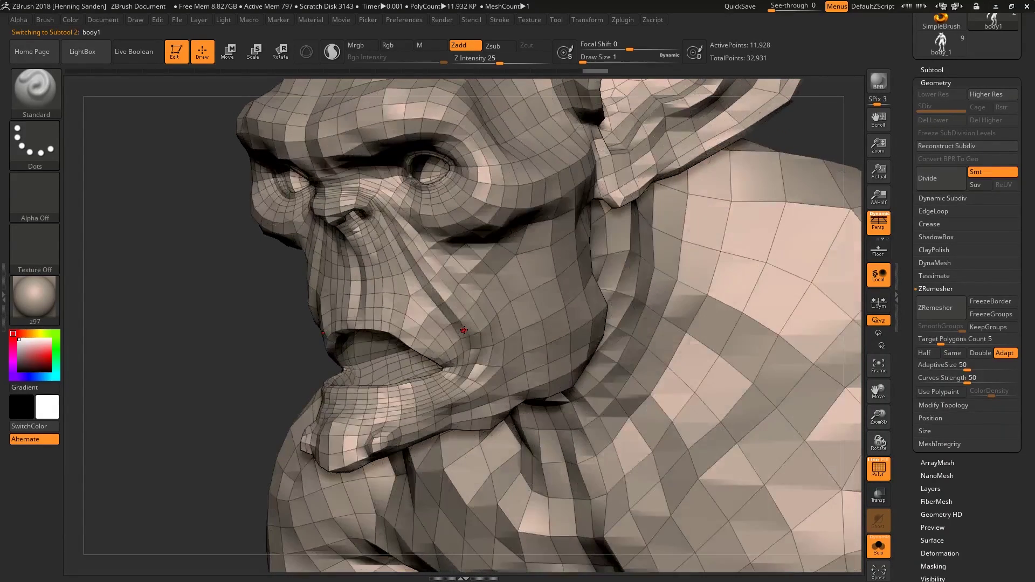
{"action": "left_click", "coordinate": [463, 330], "text": "alt"}
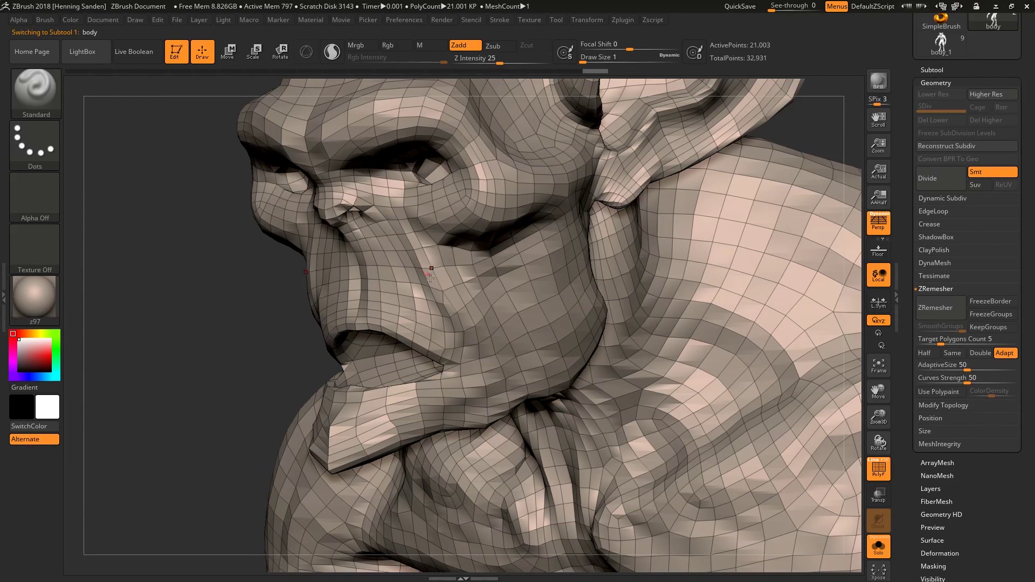
Compare the cheek and jaw polygons of body and body1 in profile, and set Draw Size to 2 near the remeshed mouth corner.
{"action": "right_click_drag", "start_coordinate": [438, 296], "coordinate": [486, 300]}
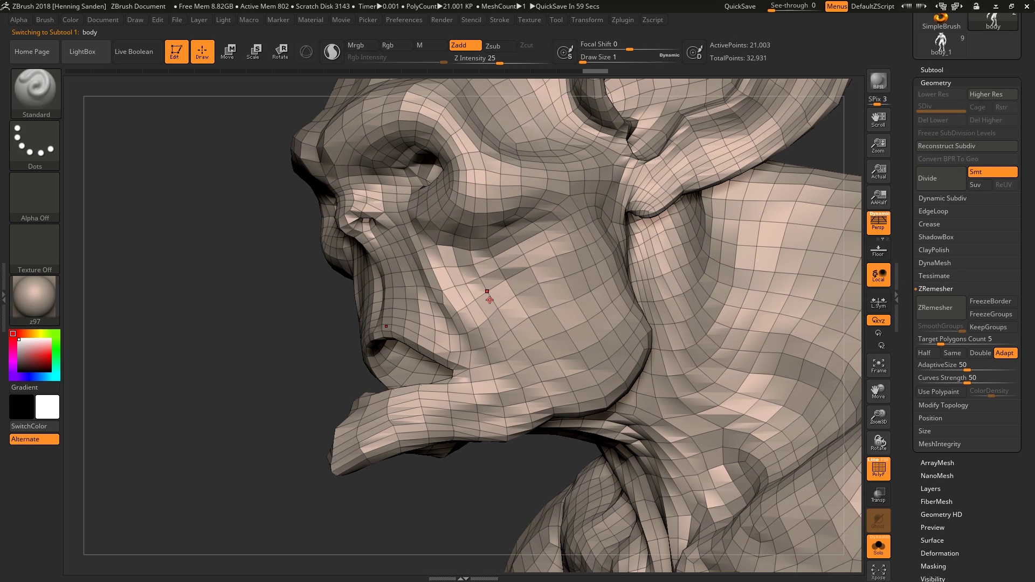
{"action": "right_click_drag", "start_coordinate": [489, 300], "coordinate": [511, 253]}
{"action": "left_click", "coordinate": [511, 253], "text": "alt"}
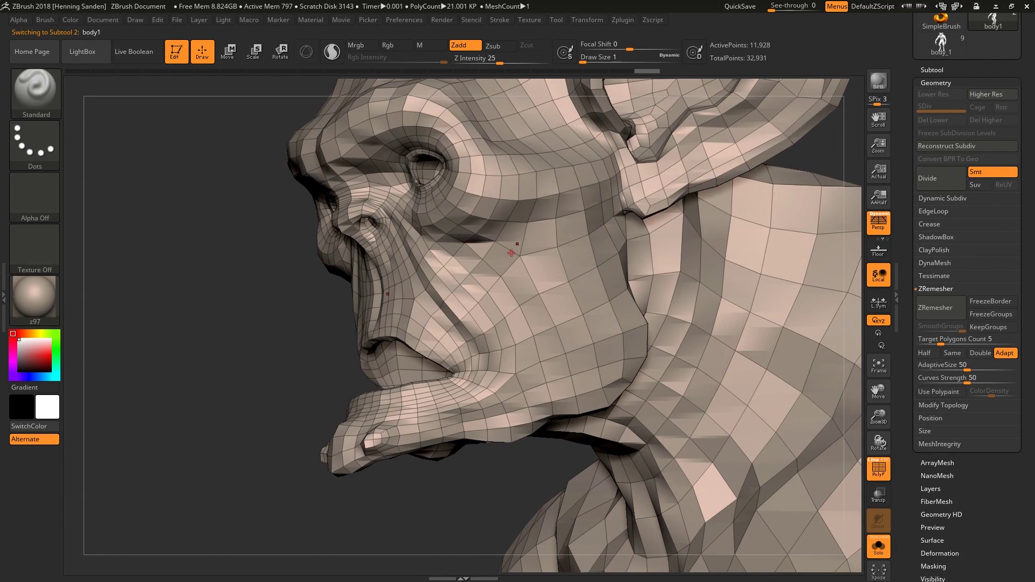
{"action": "key", "text": "Up"}
{"action": "right_click_drag", "start_coordinate": [516, 338], "coordinate": [572, 346]}
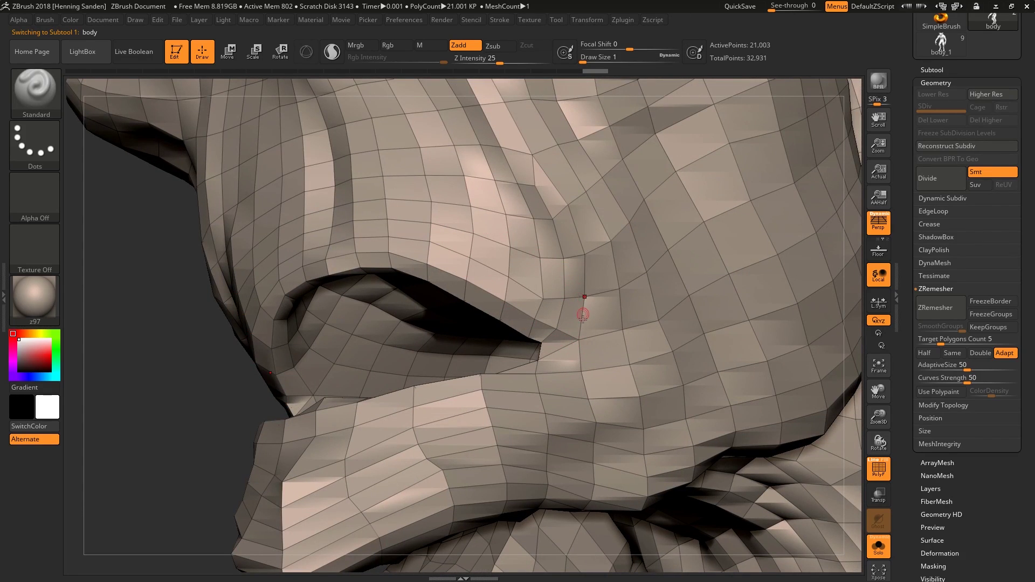
{"action": "mouse_move", "coordinate": [580, 407]}
{"action": "right_mouse_down", "text": "alt"}
{"action": "mouse_move", "coordinate": [568, 391]}
{"action": "mouse_move", "coordinate": [564, 306]}
{"action": "right_mouse_up", "text": "alt"}
{"action": "key", "text": "s"}
{"action": "left_click_drag", "start_coordinate": [564, 292], "coordinate": [556, 280]}
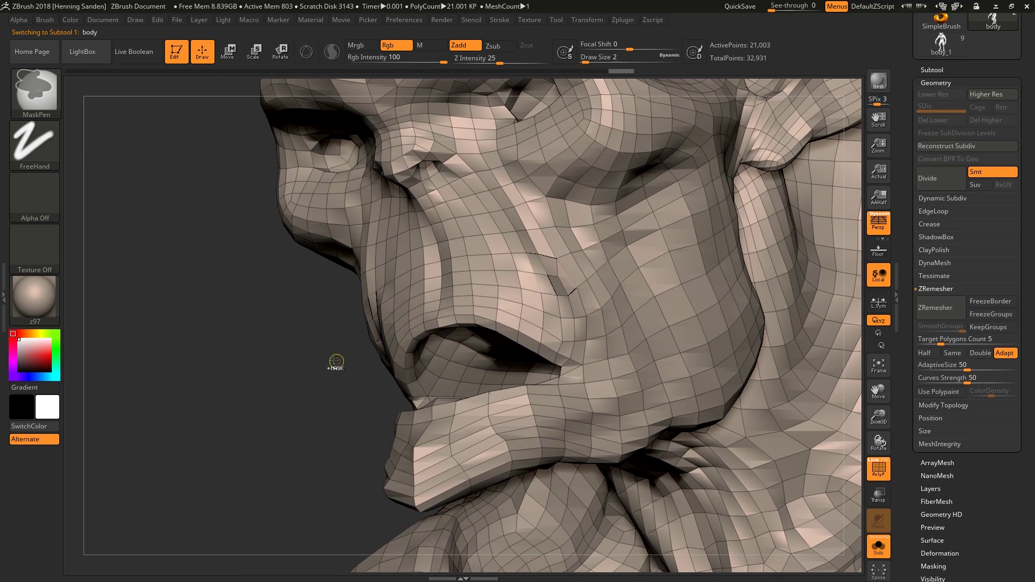
Mask the face of the remeshed body with the MaskPen brush.
{"action": "left_click_drag", "start_coordinate": [336, 361], "coordinate": [347, 372], "text": "ctrl"}
{"action": "mouse_move", "coordinate": [527, 254]}
{"action": "right_mouse_down"}
{"action": "mouse_move", "coordinate": [546, 240]}
{"action": "mouse_move", "coordinate": [561, 316]}
{"action": "right_mouse_up"}
{"action": "mouse_move", "coordinate": [552, 265]}
{"action": "right_mouse_down"}
{"action": "mouse_move", "coordinate": [558, 233]}
{"action": "mouse_move", "coordinate": [507, 280]}
{"action": "right_mouse_up"}
{"action": "mouse_move", "coordinate": [507, 334]}
{"action": "right_mouse_down", "text": "ctrl"}
{"action": "mouse_move", "coordinate": [512, 281]}
{"action": "mouse_move", "coordinate": [503, 282]}
{"action": "right_mouse_up", "text": "ctrl"}
{"action": "left_click_drag", "start_coordinate": [460, 253], "coordinate": [568, 402], "text": "ctrl"}
{"action": "left_click", "coordinate": [579, 336], "text": "ctrl"}
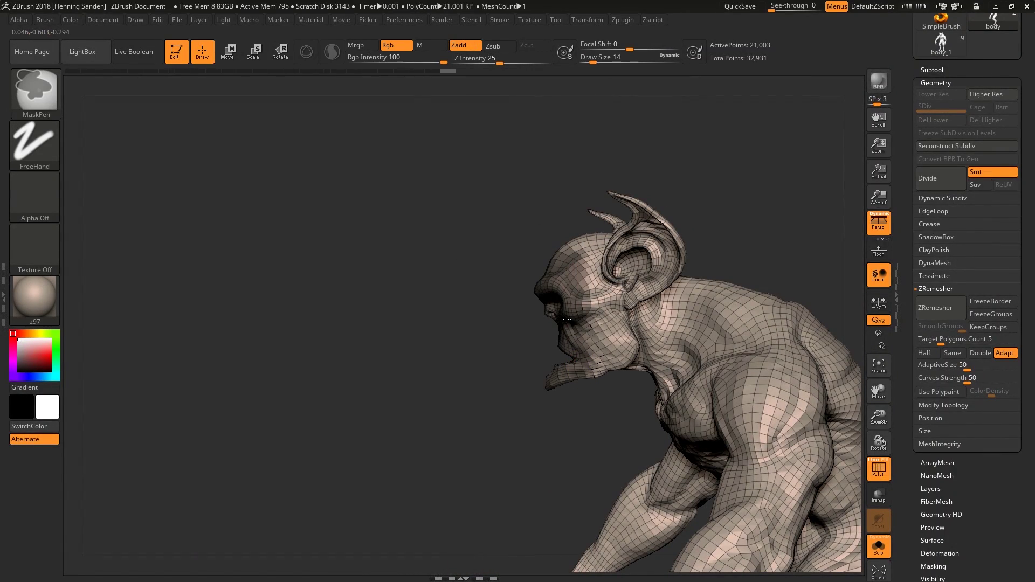
{"action": "mouse_move", "coordinate": [567, 319]}
{"action": "right_mouse_down", "text": "ctrl"}
{"action": "mouse_move", "coordinate": [573, 375]}
{"action": "mouse_move", "coordinate": [699, 243]}
{"action": "mouse_move", "coordinate": [622, 294]}
{"action": "right_mouse_up", "text": "ctrl"}
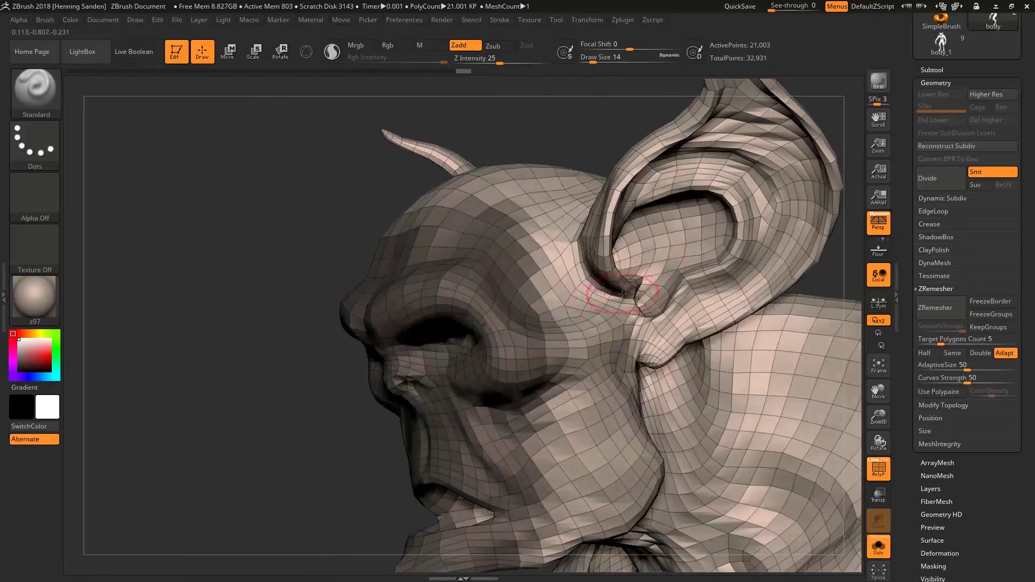
Set Draw Size to 39 and try to smooth the pinched polygons at the shoulder blade on the remeshed back.
{"action": "right_click_drag", "start_coordinate": [654, 328], "coordinate": [601, 184]}
{"action": "mouse_move", "coordinate": [550, 324]}
{"action": "right_mouse_down"}
{"action": "mouse_move", "coordinate": [624, 356]}
{"action": "mouse_move", "coordinate": [570, 184]}
{"action": "mouse_move", "coordinate": [552, 257]}
{"action": "mouse_move", "coordinate": [548, 249]}
{"action": "right_mouse_up"}
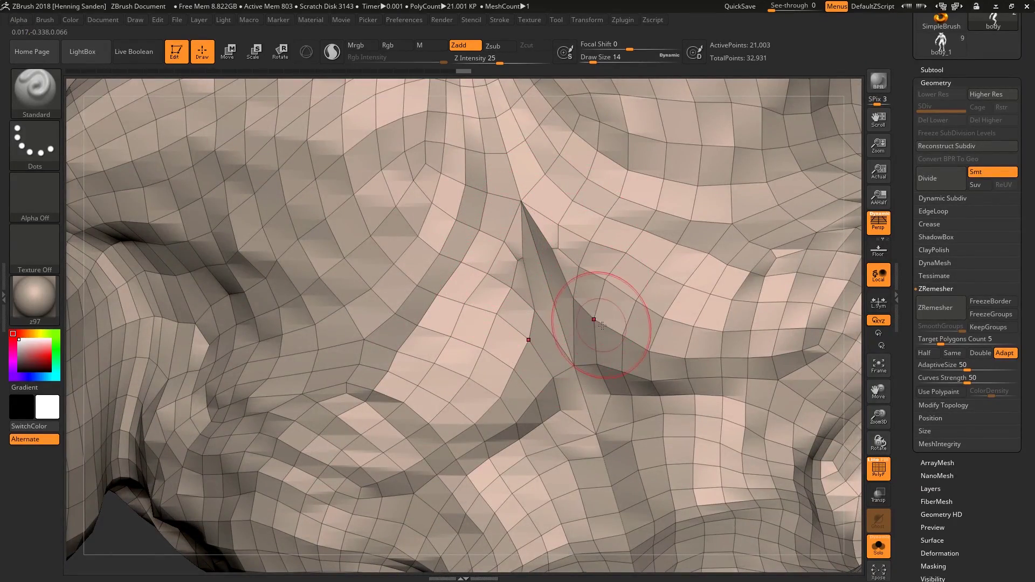
{"action": "mouse_move", "coordinate": [602, 326]}
{"action": "right_mouse_down", "text": "ctrl"}
{"action": "mouse_move", "coordinate": [578, 294]}
{"action": "mouse_move", "coordinate": [592, 293]}
{"action": "mouse_move", "coordinate": [589, 317]}
{"action": "mouse_move", "coordinate": [571, 272]}
{"action": "mouse_move", "coordinate": [534, 253]}
{"action": "mouse_move", "coordinate": [561, 294]}
{"action": "mouse_move", "coordinate": [543, 301]}
{"action": "mouse_move", "coordinate": [550, 280]}
{"action": "mouse_move", "coordinate": [569, 387]}
{"action": "mouse_move", "coordinate": [555, 408]}
{"action": "mouse_move", "coordinate": [483, 334]}
{"action": "mouse_move", "coordinate": [573, 202]}
{"action": "mouse_move", "coordinate": [602, 333]}
{"action": "mouse_move", "coordinate": [617, 294]}
{"action": "right_mouse_up", "text": "ctrl"}
{"action": "key", "text": "s"}
{"action": "left_click_drag", "start_coordinate": [618, 294], "coordinate": [626, 294]}
{"action": "left_click_drag", "start_coordinate": [618, 283], "coordinate": [620, 278], "text": "shift"}
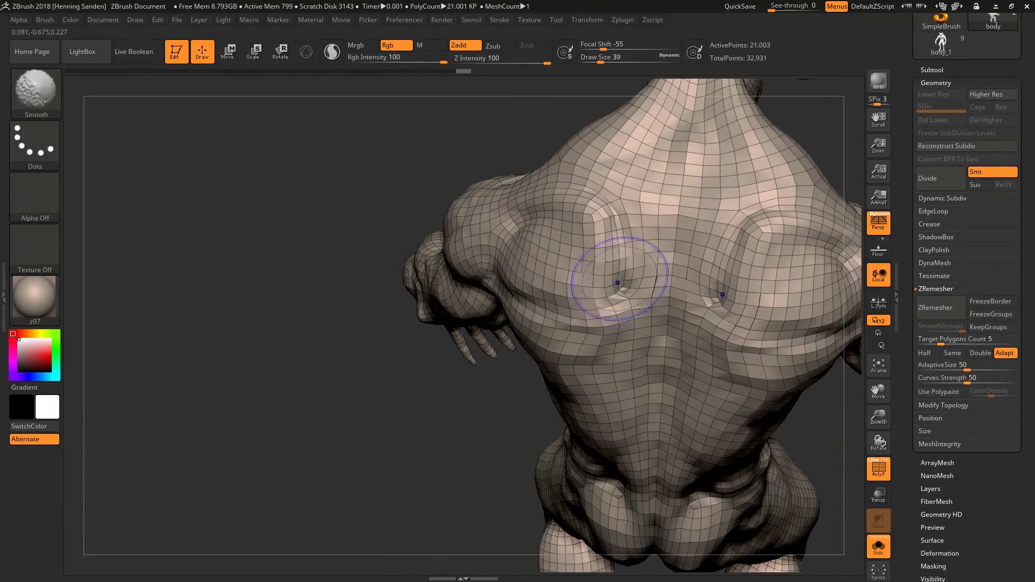
{"action": "left_click_drag", "start_coordinate": [612, 314], "coordinate": [610, 307], "text": "shift"}
{"action": "right_click_drag", "start_coordinate": [610, 307], "coordinate": [594, 284]}
{"action": "key", "text": "ctrl+z"}
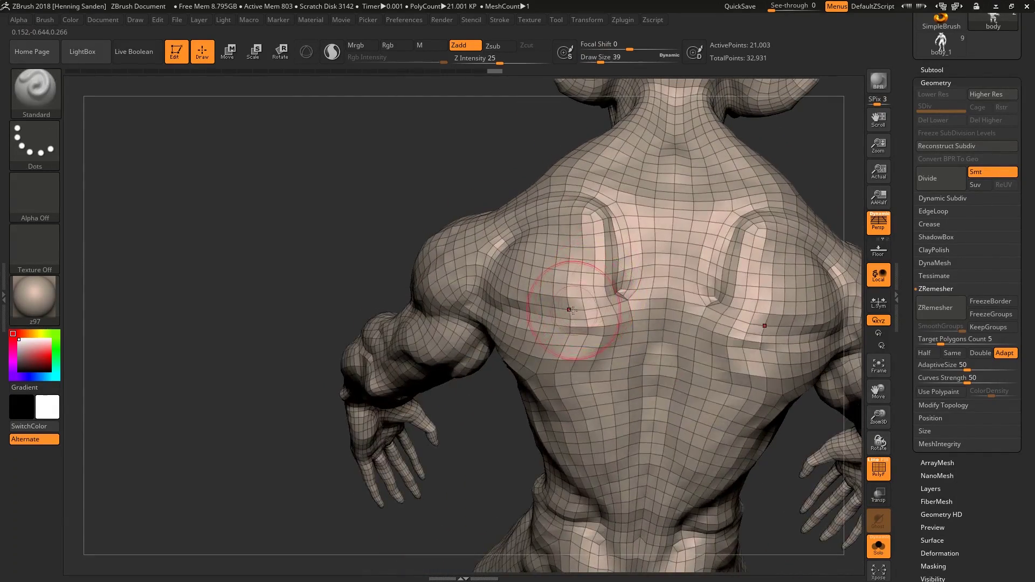
Examine the remeshed body's overall polygon flow from the back, front and side.
{"action": "mouse_move", "coordinate": [582, 322]}
{"action": "right_mouse_down"}
{"action": "mouse_move", "coordinate": [601, 409]}
{"action": "mouse_move", "coordinate": [573, 231]}
{"action": "mouse_move", "coordinate": [606, 173]}
{"action": "mouse_move", "coordinate": [581, 241]}
{"action": "mouse_move", "coordinate": [580, 347]}
{"action": "right_mouse_up"}
{"action": "key", "text": "shift"}
{"action": "mouse_move", "coordinate": [591, 449]}
{"action": "right_mouse_down"}
{"action": "mouse_move", "coordinate": [582, 350]}
{"action": "mouse_move", "coordinate": [546, 282]}
{"action": "right_mouse_up"}
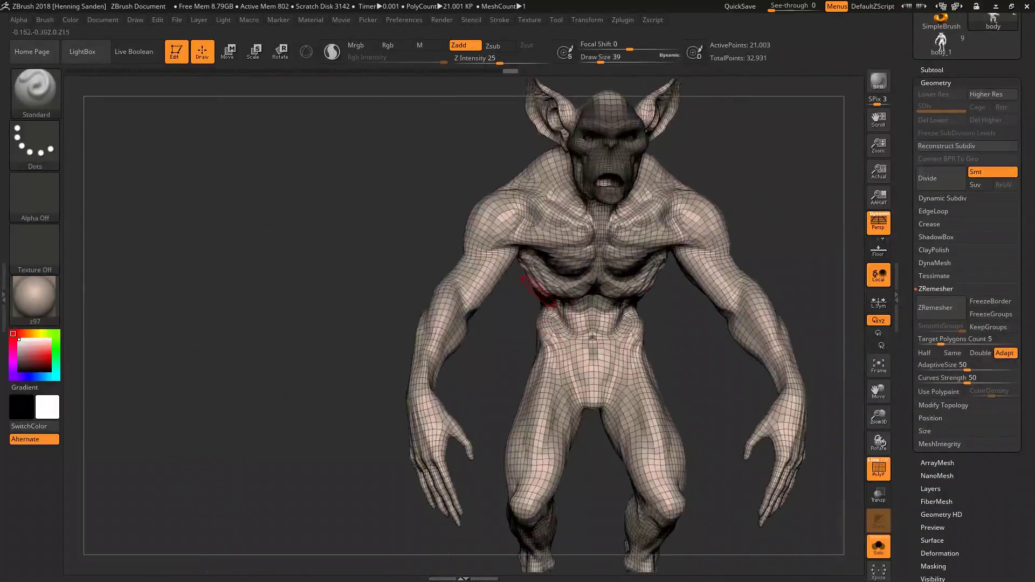
{"action": "mouse_move", "coordinate": [569, 350]}
{"action": "right_mouse_down", "text": "alt"}
{"action": "mouse_move", "coordinate": [564, 285]}
{"action": "mouse_move", "coordinate": [584, 303]}
{"action": "mouse_move", "coordinate": [551, 305]}
{"action": "right_mouse_up", "text": "alt"}
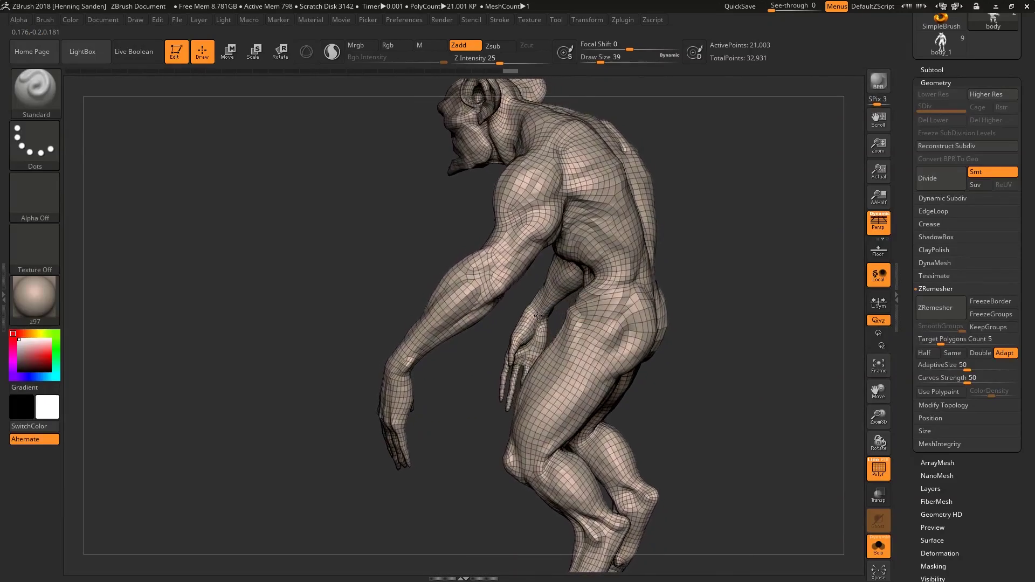
{"action": "left_click_drag", "start_coordinate": [519, 309], "coordinate": [579, 286]}
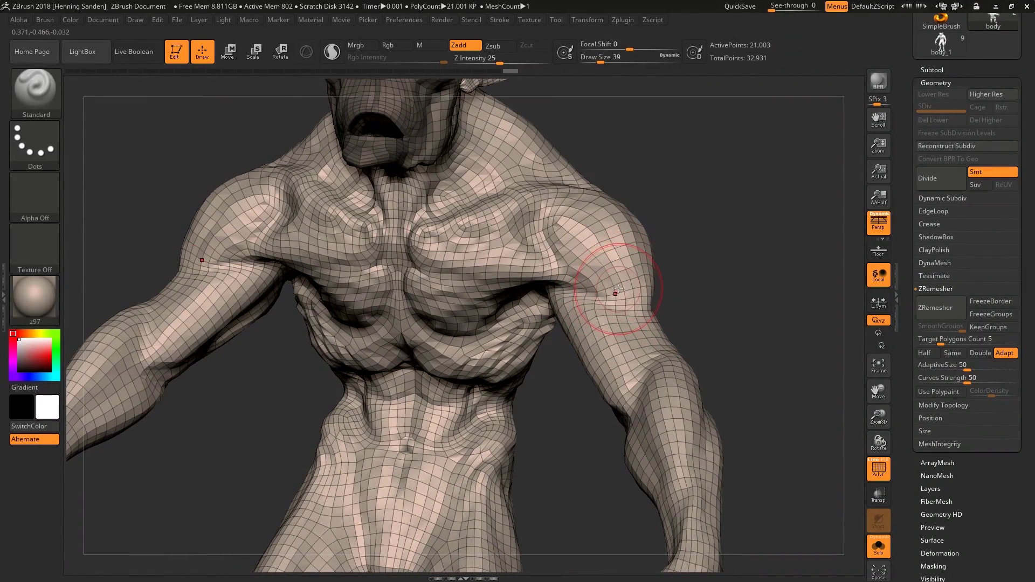
Try smoothing the polygons around the navel on the remeshed body, and undo the stroke.
{"action": "right_click_drag", "start_coordinate": [621, 283], "coordinate": [587, 315]}
{"action": "right_click_drag", "start_coordinate": [418, 450], "coordinate": [453, 416], "text": "alt"}
{"action": "left_click_drag", "start_coordinate": [451, 407], "coordinate": [447, 455], "text": "shift"}
{"action": "right_click_drag", "start_coordinate": [534, 429], "coordinate": [498, 409]}
{"action": "key", "text": "ctrl+z"}
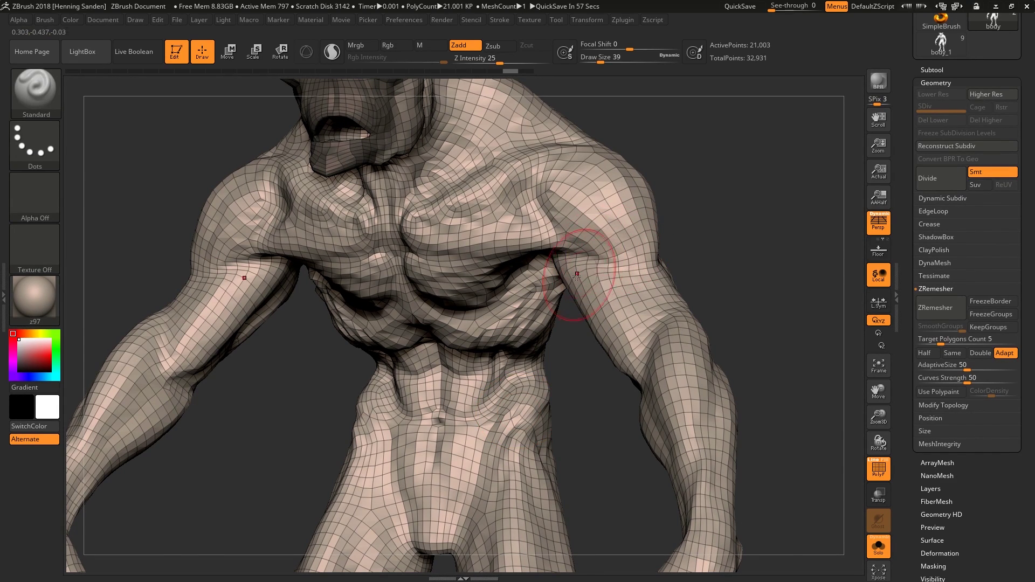
Clear the face mask and examine the whole remeshed body from the front.
{"action": "mouse_move", "coordinate": [585, 283]}
{"action": "right_mouse_down", "text": "ctrl"}
{"action": "mouse_move", "coordinate": [573, 252]}
{"action": "mouse_move", "coordinate": [587, 286]}
{"action": "right_mouse_up", "text": "ctrl"}
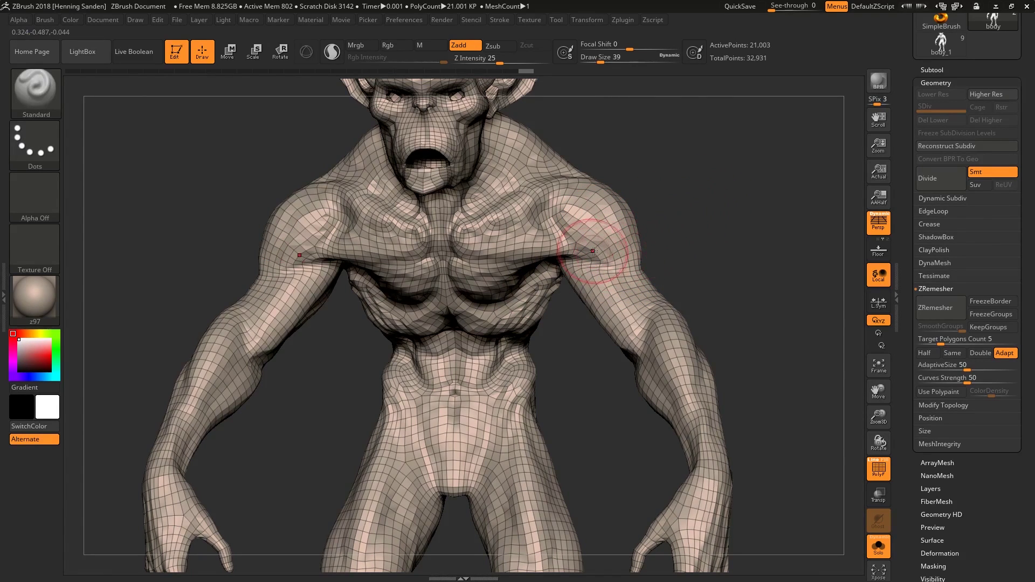
{"action": "mouse_move", "coordinate": [698, 220]}
{"action": "right_mouse_down"}
{"action": "mouse_move", "coordinate": [568, 235]}
{"action": "mouse_move", "coordinate": [624, 253]}
{"action": "mouse_move", "coordinate": [633, 270]}
{"action": "mouse_move", "coordinate": [650, 262]}
{"action": "right_mouse_up"}
{"action": "right_click_drag", "start_coordinate": [531, 207], "coordinate": [595, 255], "text": "alt"}
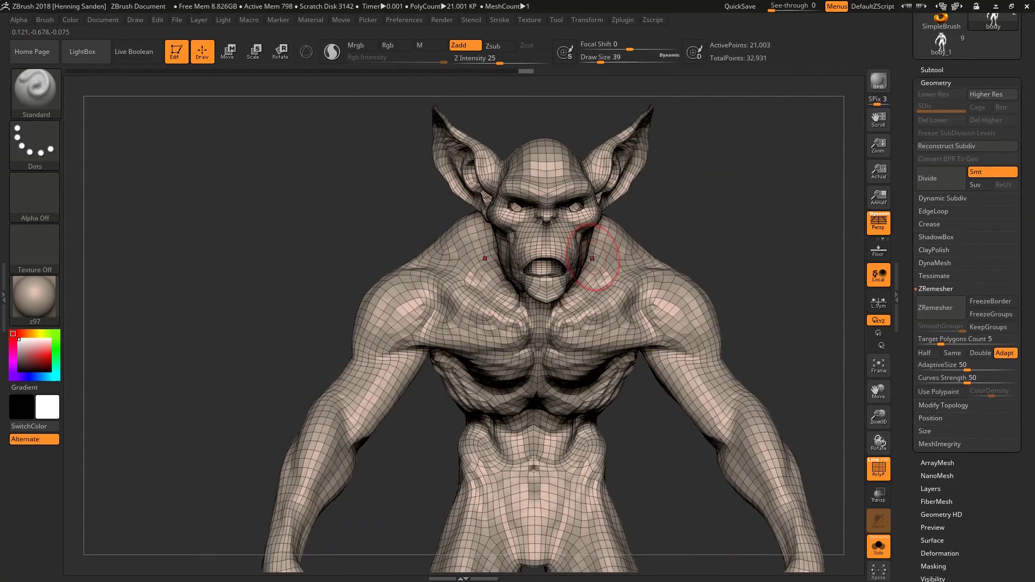
{"action": "right_click_drag", "start_coordinate": [555, 252], "coordinate": [608, 249], "text": "alt"}
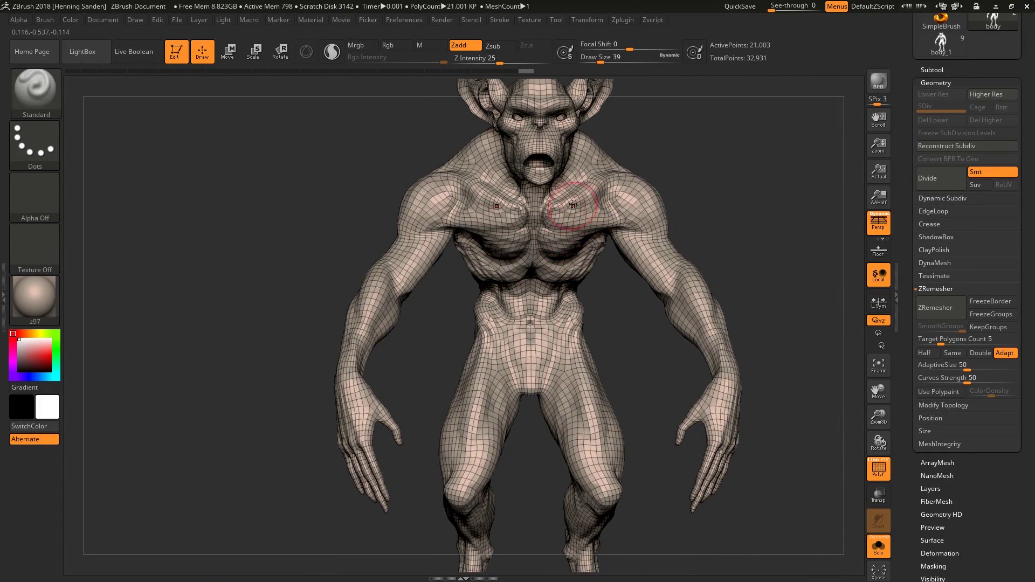
{"action": "right_click_drag", "start_coordinate": [572, 205], "coordinate": [586, 208]}
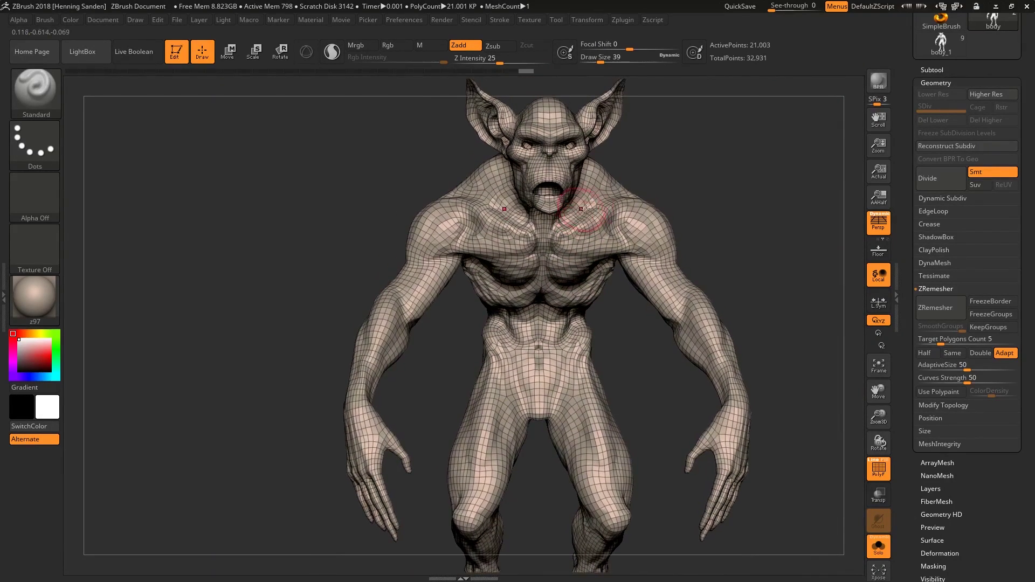
Switch to the body1 subtool, reduce Draw Size to 12 and examine the cheek fold running from the nose to the mouth corner.
{"action": "left_click", "coordinate": [568, 239], "text": "alt"}
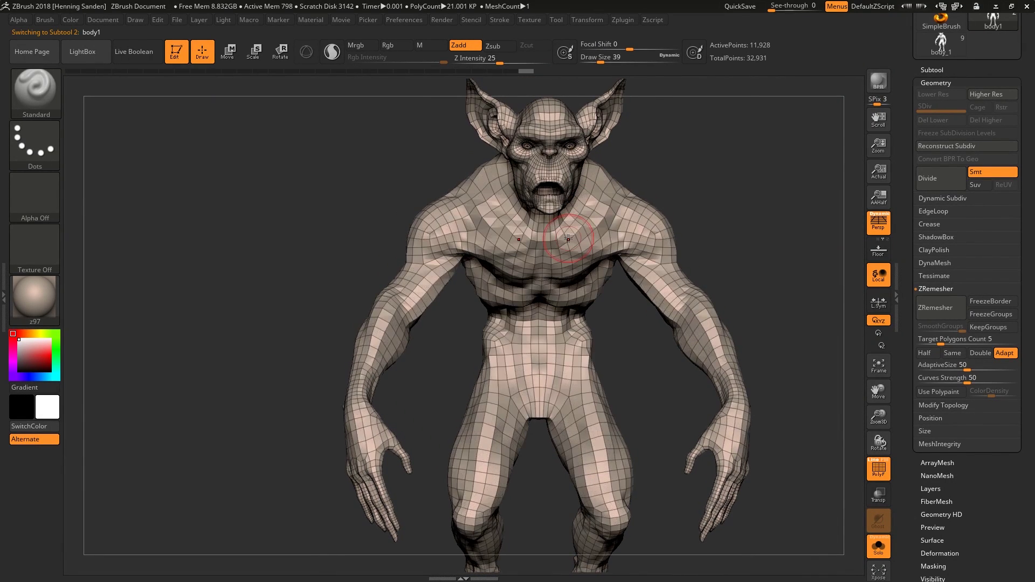
{"action": "right_click_drag", "start_coordinate": [569, 239], "coordinate": [674, 234]}
{"action": "right_click_drag", "start_coordinate": [674, 234], "coordinate": [588, 291], "text": "alt"}
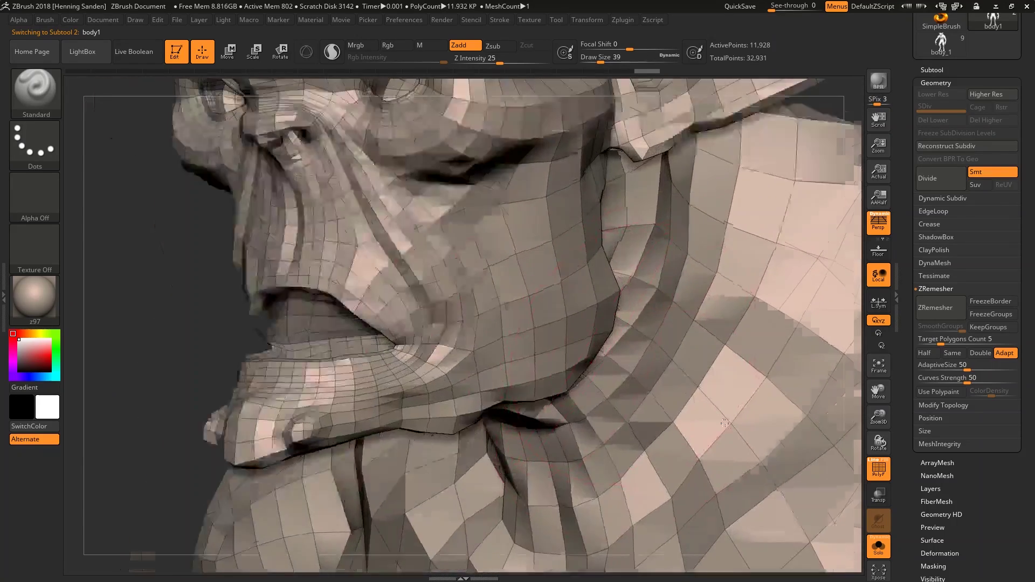
{"action": "mouse_move", "coordinate": [431, 259]}
{"action": "right_mouse_down", "text": "alt"}
{"action": "mouse_move", "coordinate": [521, 362]}
{"action": "mouse_move", "coordinate": [499, 374]}
{"action": "mouse_move", "coordinate": [546, 447]}
{"action": "right_mouse_up", "text": "alt"}
{"action": "key", "text": "s"}
{"action": "left_click_drag", "start_coordinate": [546, 449], "coordinate": [538, 449]}
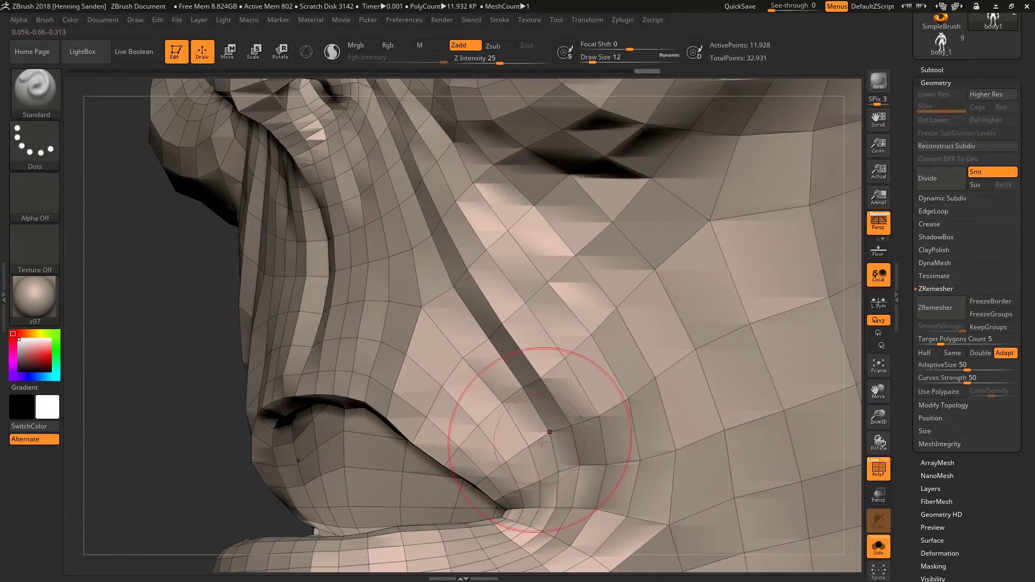
{"action": "right_click_drag", "start_coordinate": [539, 373], "coordinate": [548, 264], "text": "ctrl"}
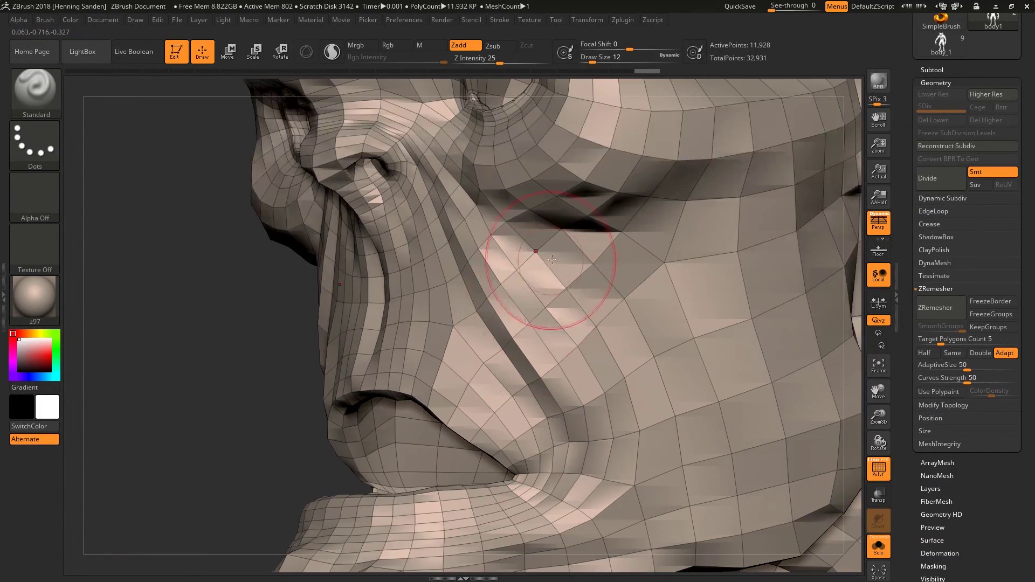
{"action": "right_click_drag", "start_coordinate": [560, 222], "coordinate": [544, 272]}
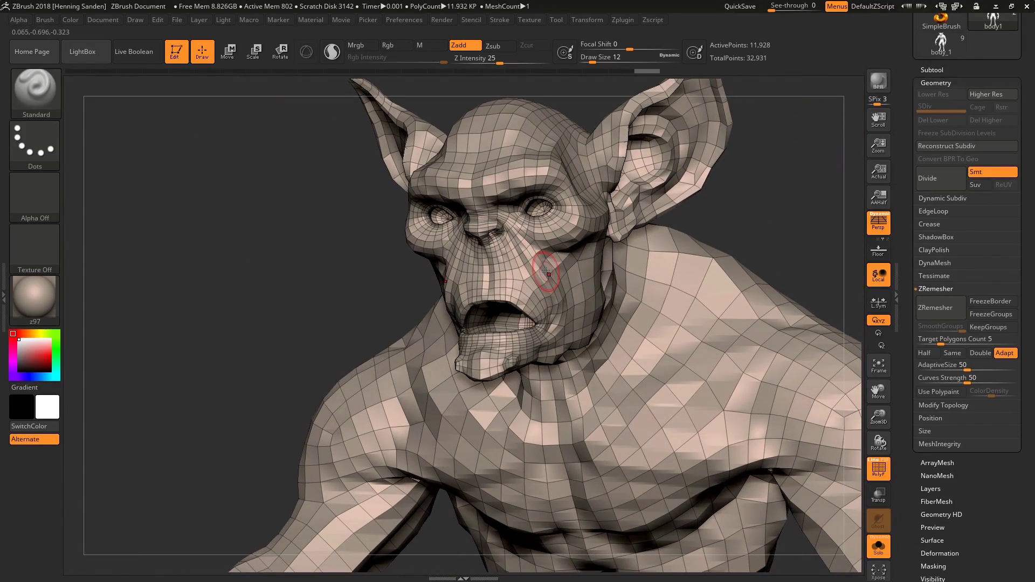
Switch to Maya, hide the low_geo mesh and show the high_geo mesh instead.
{"action": "key", "text": "alt+Tab"}
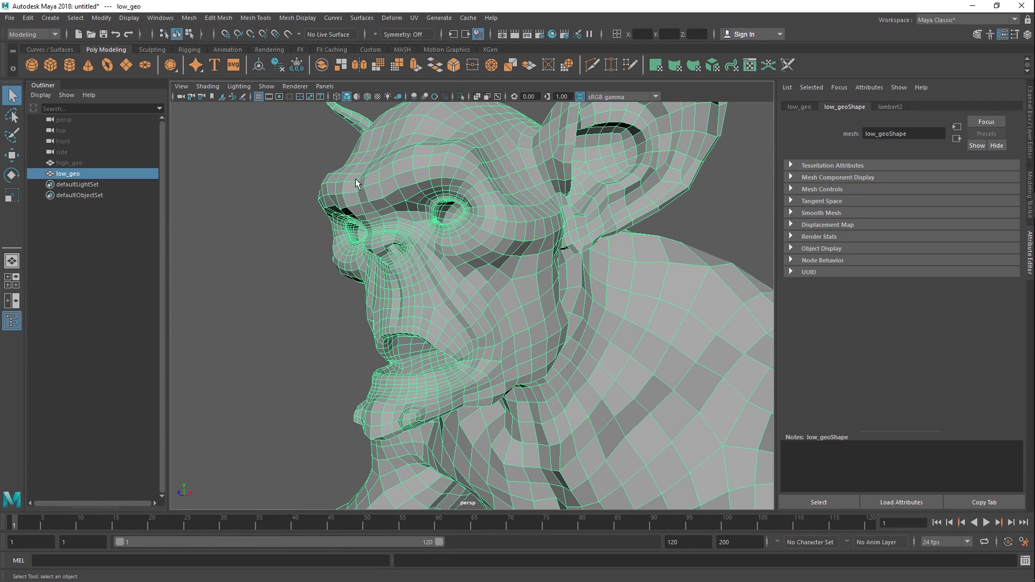
{"action": "key", "text": "f"}
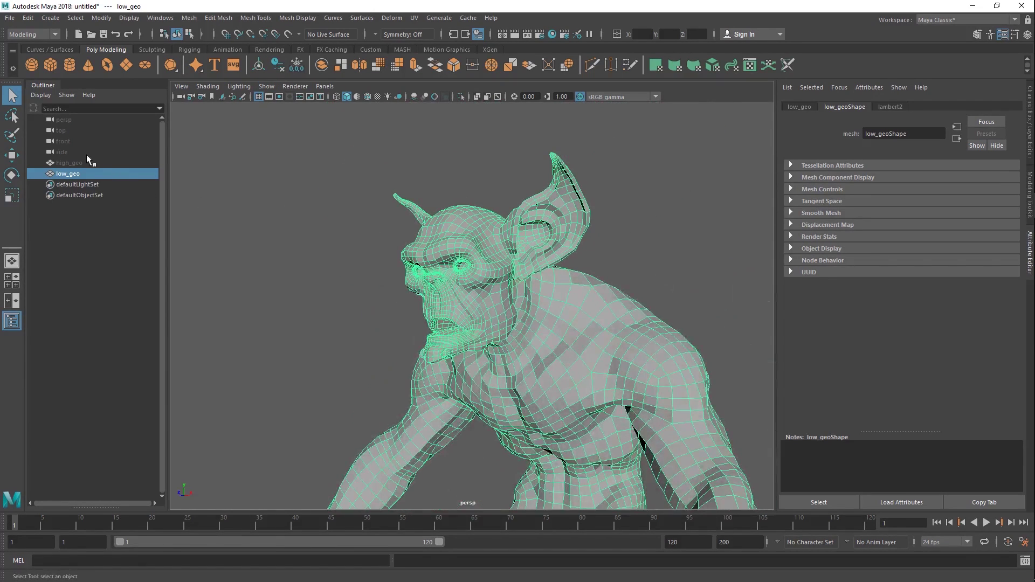
{"action": "left_click_drag", "start_coordinate": [86, 163], "coordinate": [88, 172]}
{"action": "key", "text": "h"}
{"action": "left_click", "coordinate": [302, 210]}
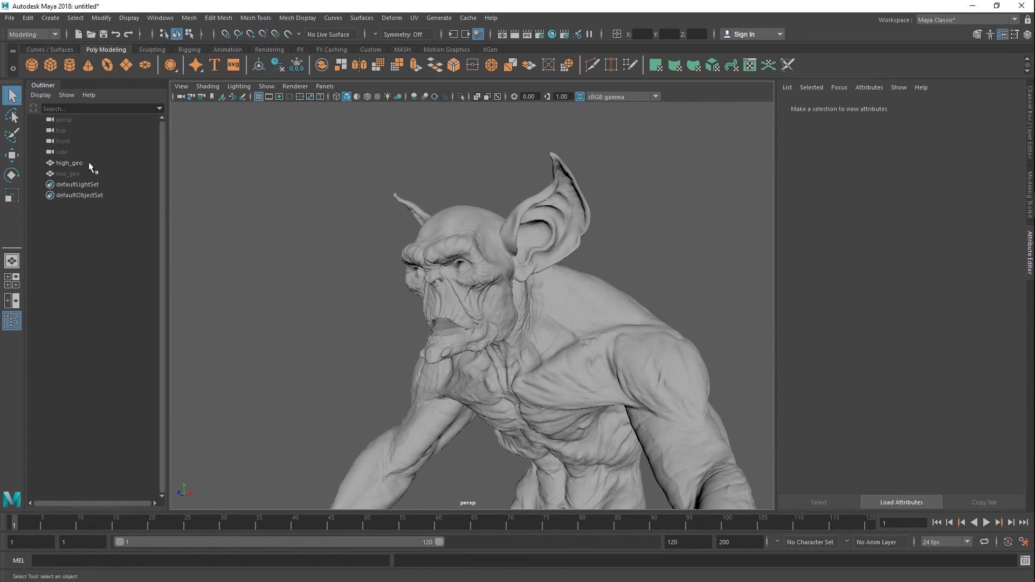
Select the high_geo mesh and turn off selection highlighting in the viewport.
{"action": "left_click", "coordinate": [450, 264]}
{"action": "scroll", "coordinate": [462, 318], "scroll_direction": "up", "scroll_amount": 3}
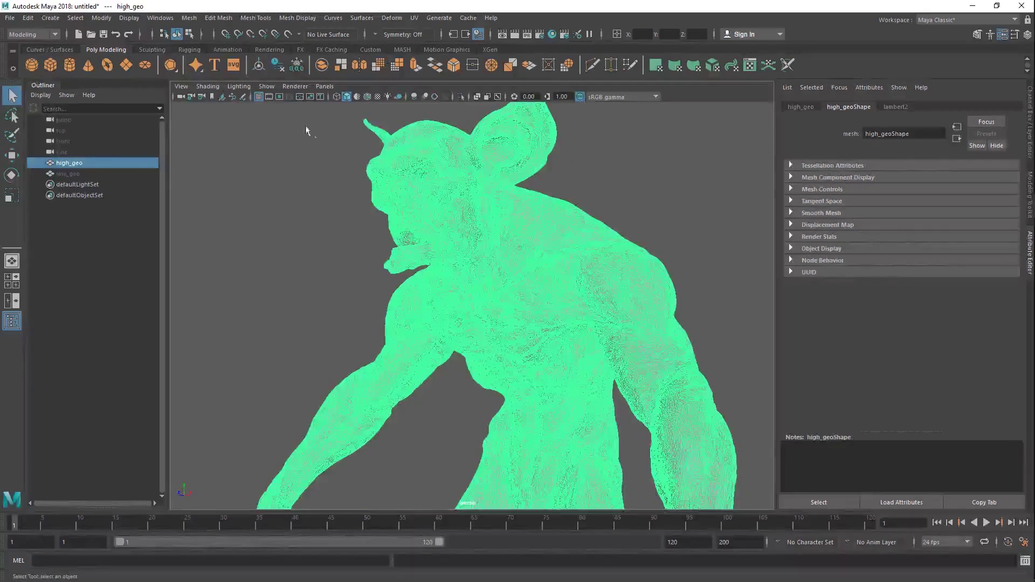
{"action": "left_click", "coordinate": [266, 86]}
{"action": "left_click", "coordinate": [300, 556]}
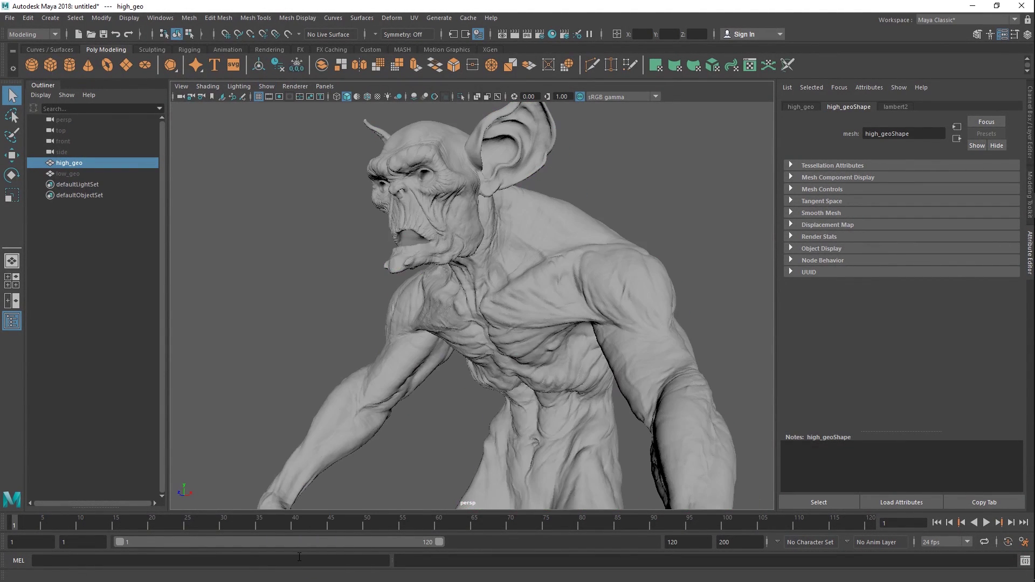
{"action": "left_click_drag", "start_coordinate": [385, 239], "coordinate": [443, 241], "text": "alt"}
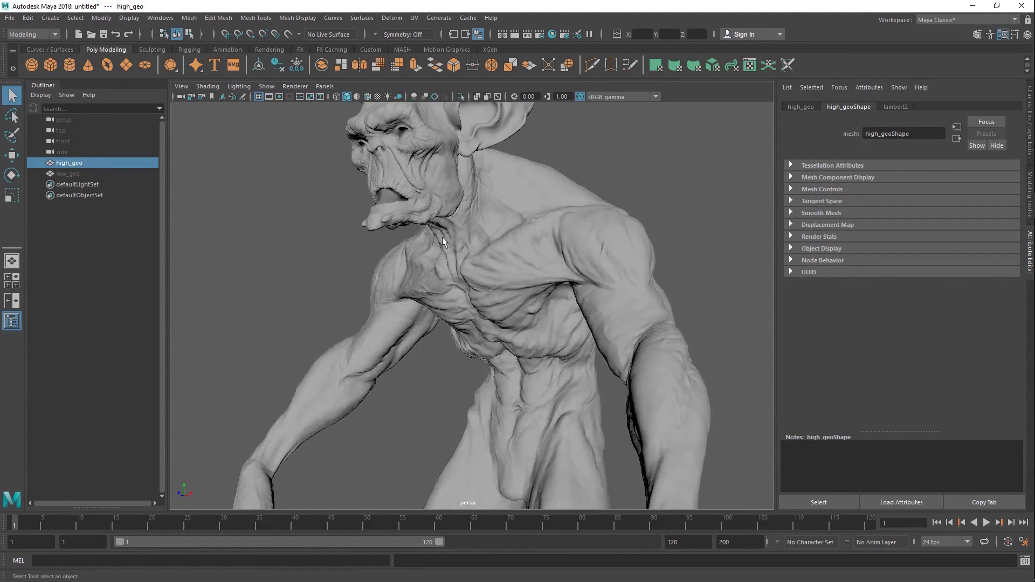
Inspect the sculpted face and chest of the high_geo mesh, turn selection highlighting back on and examine its dense wireframe.
{"action": "right_click_drag", "start_coordinate": [579, 309], "coordinate": [554, 307], "text": "alt"}
{"action": "middle_click_drag", "start_coordinate": [495, 213], "coordinate": [541, 337], "text": "alt"}
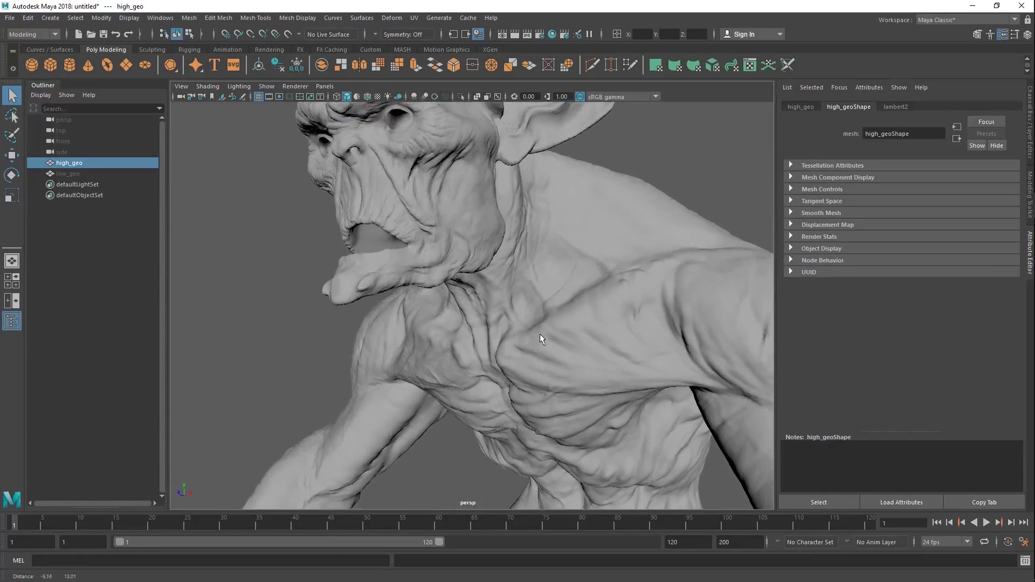
{"action": "right_click_drag", "start_coordinate": [488, 281], "coordinate": [547, 303], "text": "alt"}
{"action": "left_click_drag", "start_coordinate": [552, 306], "coordinate": [519, 295], "text": "alt"}
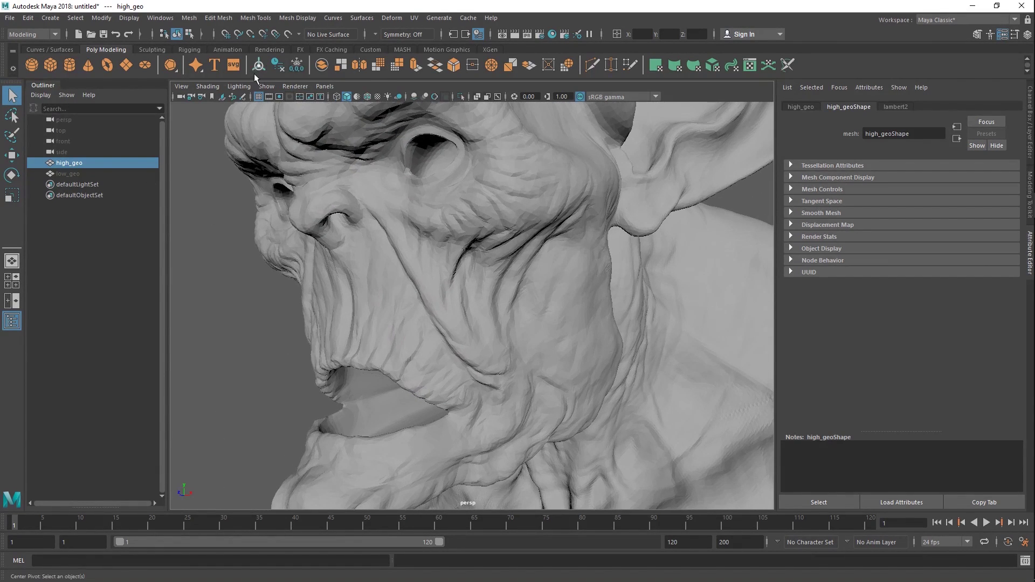
{"action": "left_click", "coordinate": [266, 86]}
{"action": "left_click", "coordinate": [295, 556]}
{"action": "left_click_drag", "start_coordinate": [419, 264], "coordinate": [441, 280], "text": "alt"}
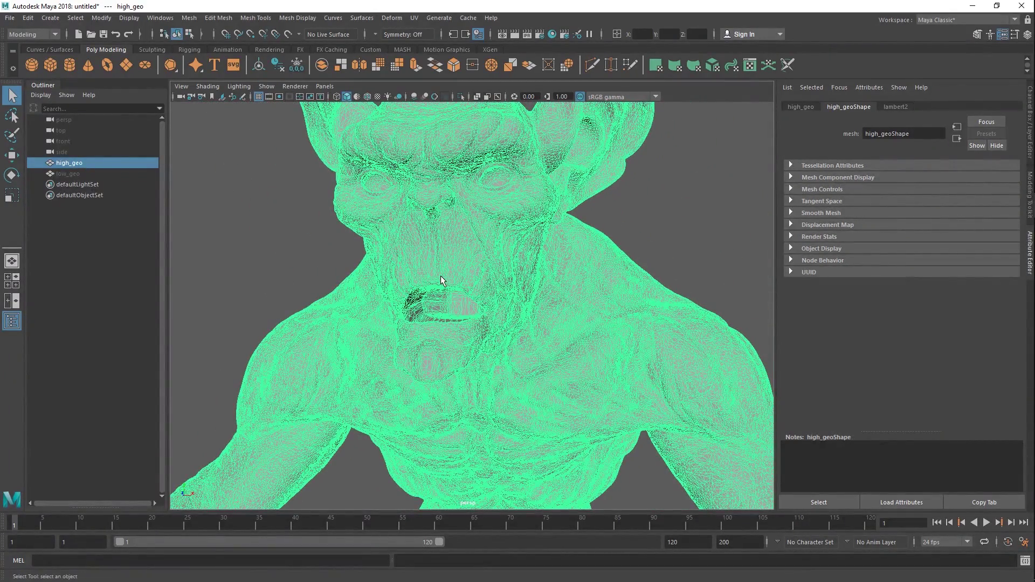
{"action": "scroll", "coordinate": [468, 258], "scroll_direction": "down", "scroll_amount": 5}
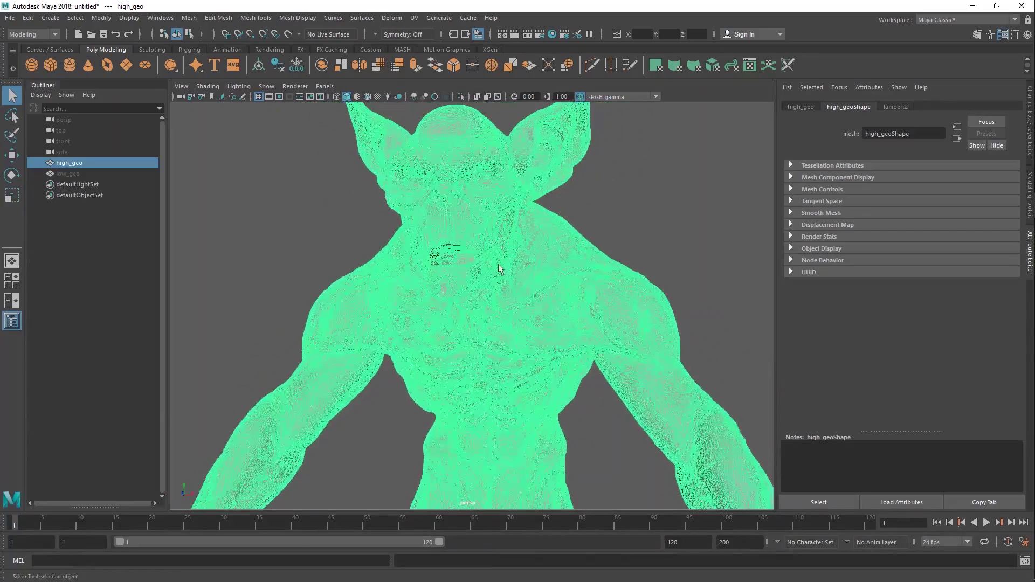
Hide the high_geo mesh, show low_geo instead and leave only low_geo selected.
{"action": "left_click", "coordinate": [96, 172], "text": "ctrl"}
{"action": "key", "text": "h"}
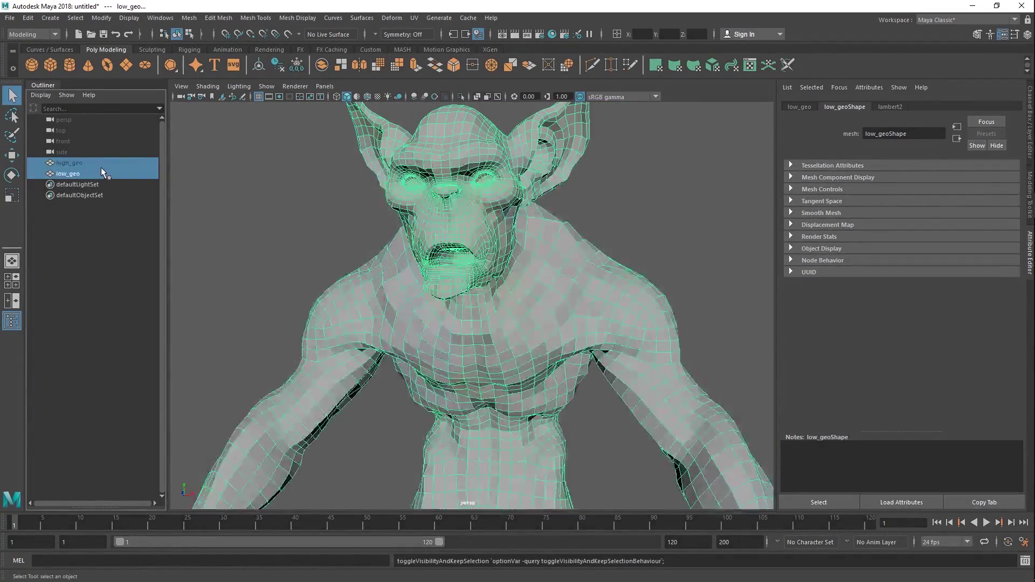
{"action": "left_click", "coordinate": [607, 214]}
{"action": "left_click_drag", "start_coordinate": [527, 268], "coordinate": [464, 255], "text": "alt"}
{"action": "left_click", "coordinate": [464, 255]}
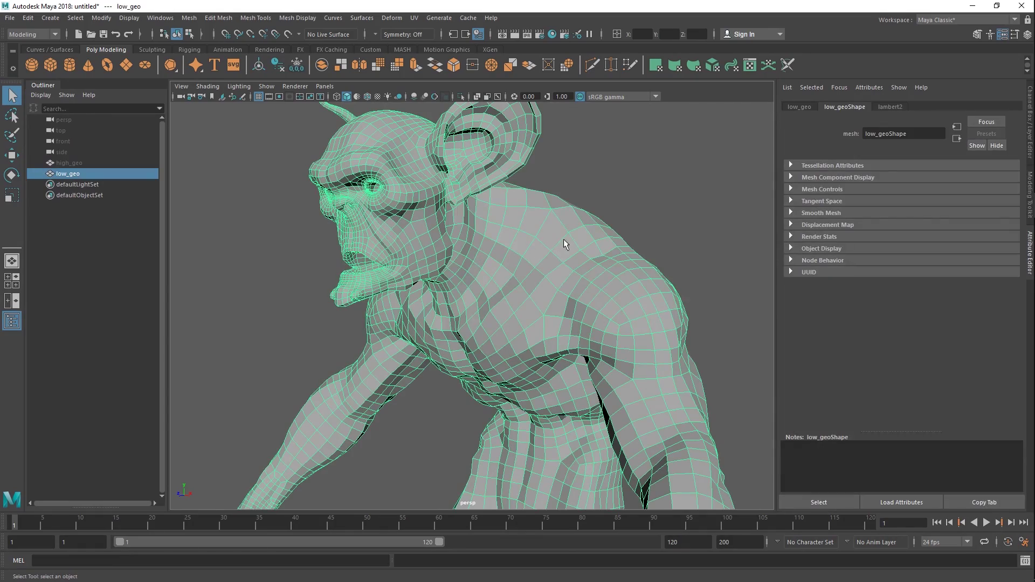
Examine the polygon layout of the low_geo mesh across the torso, arms and legs.
{"action": "right_click_drag", "start_coordinate": [541, 309], "coordinate": [488, 254], "text": "alt"}
{"action": "middle_click_drag", "start_coordinate": [487, 254], "coordinate": [488, 195], "text": "alt"}
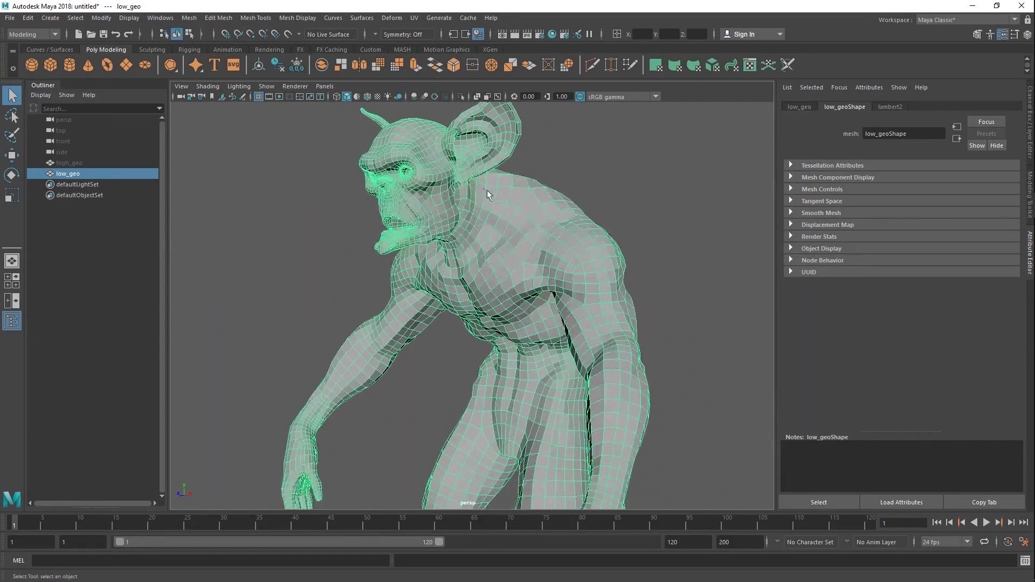
{"action": "middle_click_drag", "start_coordinate": [491, 273], "coordinate": [497, 138], "text": "alt"}
{"action": "left_click_drag", "start_coordinate": [497, 138], "coordinate": [518, 156], "text": "alt"}
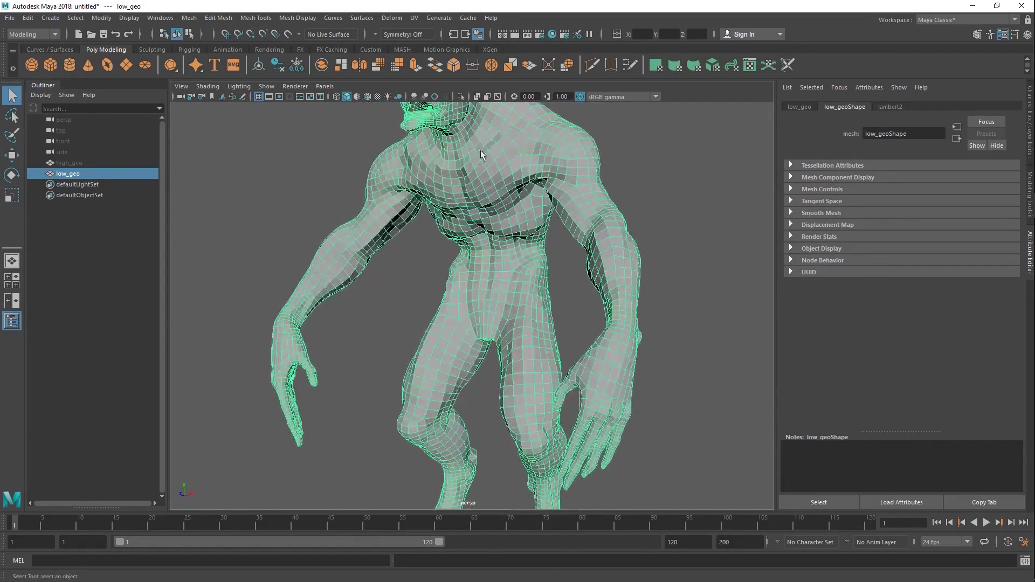
{"action": "middle_click_drag", "start_coordinate": [500, 139], "coordinate": [497, 210], "text": "alt"}
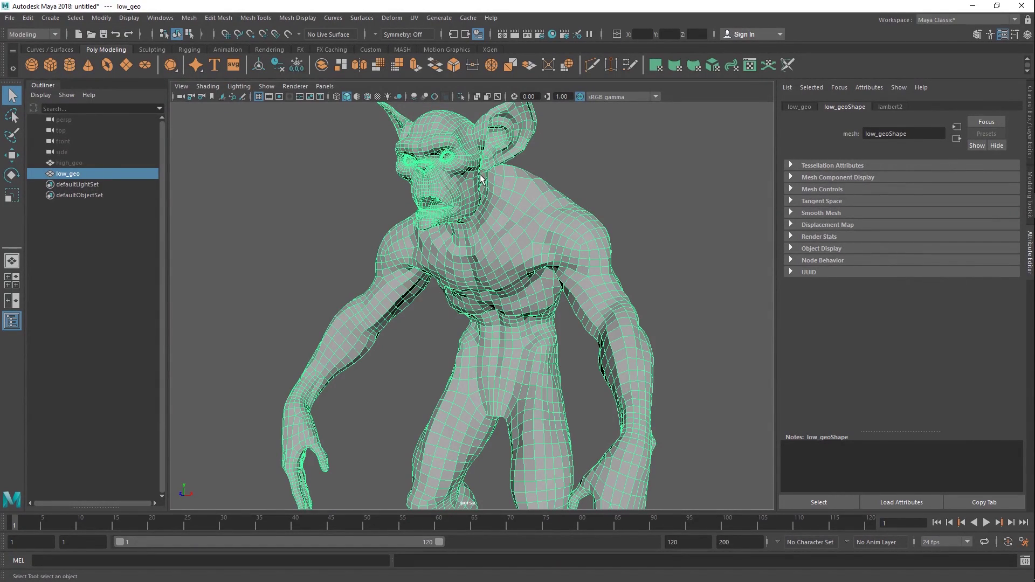
{"action": "scroll", "coordinate": [484, 186], "scroll_direction": "up", "scroll_amount": 1}
{"action": "scroll", "coordinate": [448, 162], "scroll_direction": "down", "scroll_amount": 1}
{"action": "scroll", "coordinate": [401, 153], "scroll_direction": "up", "scroll_amount": 2}
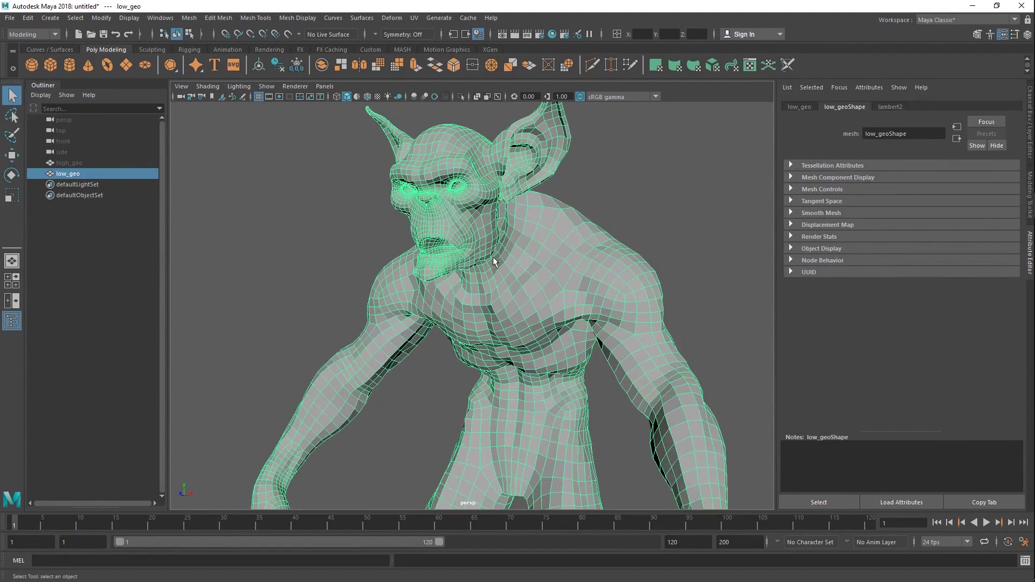
Examine the edge flow of the low_geo face around the eyes, nose, cheek and mouth.
{"action": "scroll", "coordinate": [485, 243], "scroll_direction": "up", "scroll_amount": 5}
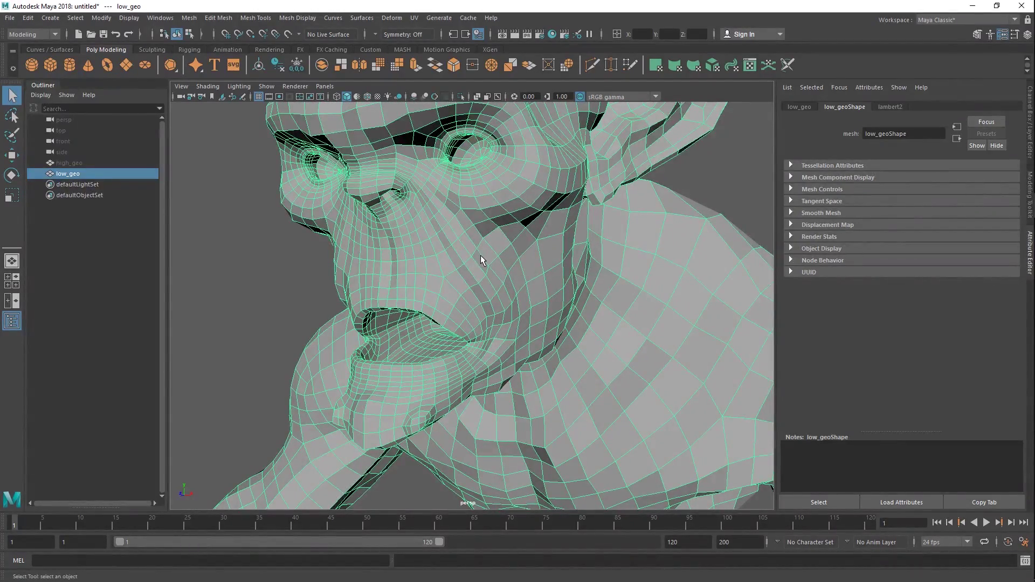
{"action": "right_click_drag", "start_coordinate": [492, 252], "coordinate": [471, 270], "text": "alt"}
{"action": "left_click_drag", "start_coordinate": [471, 270], "coordinate": [483, 271], "text": "alt"}
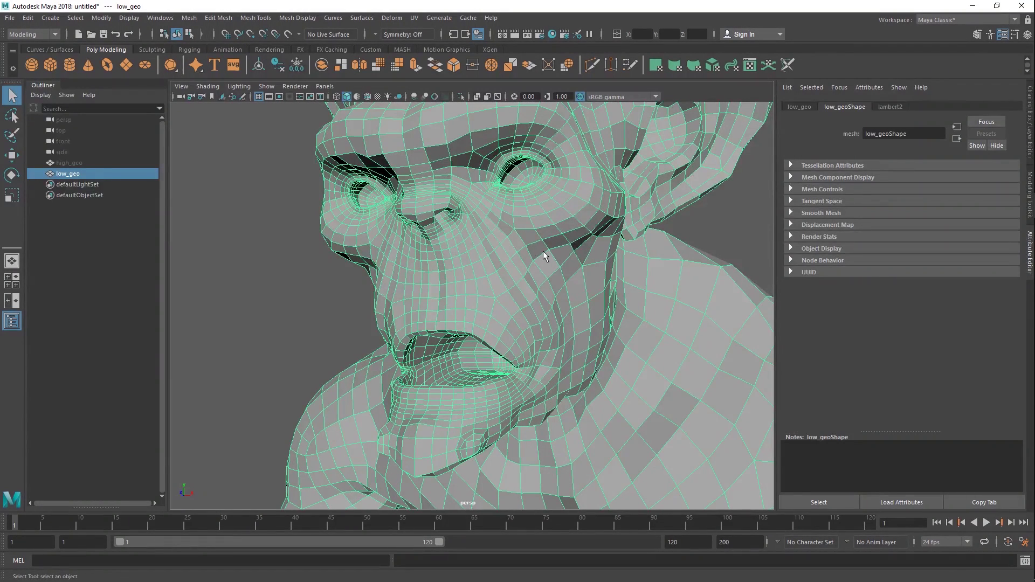